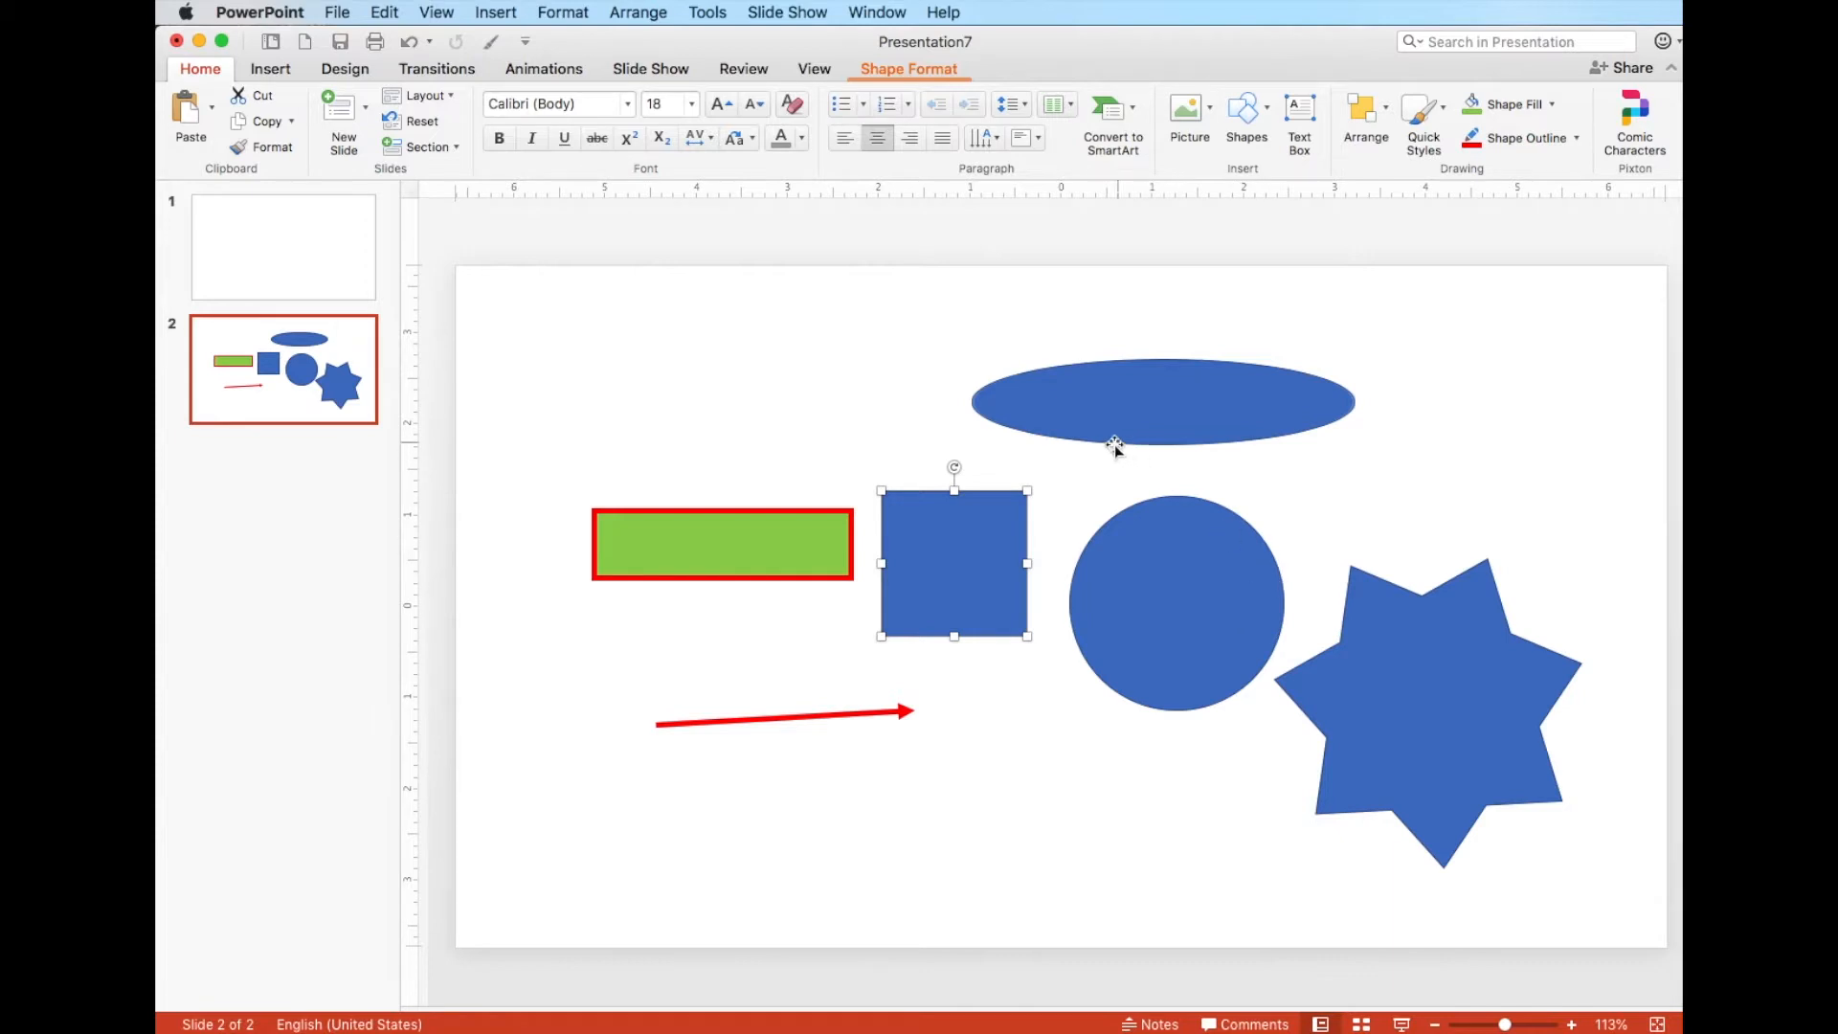
Open the green rectangle's shape formatting settings and expand its Fill and Line options
{"action": "left_click", "coordinate": [776, 548]}
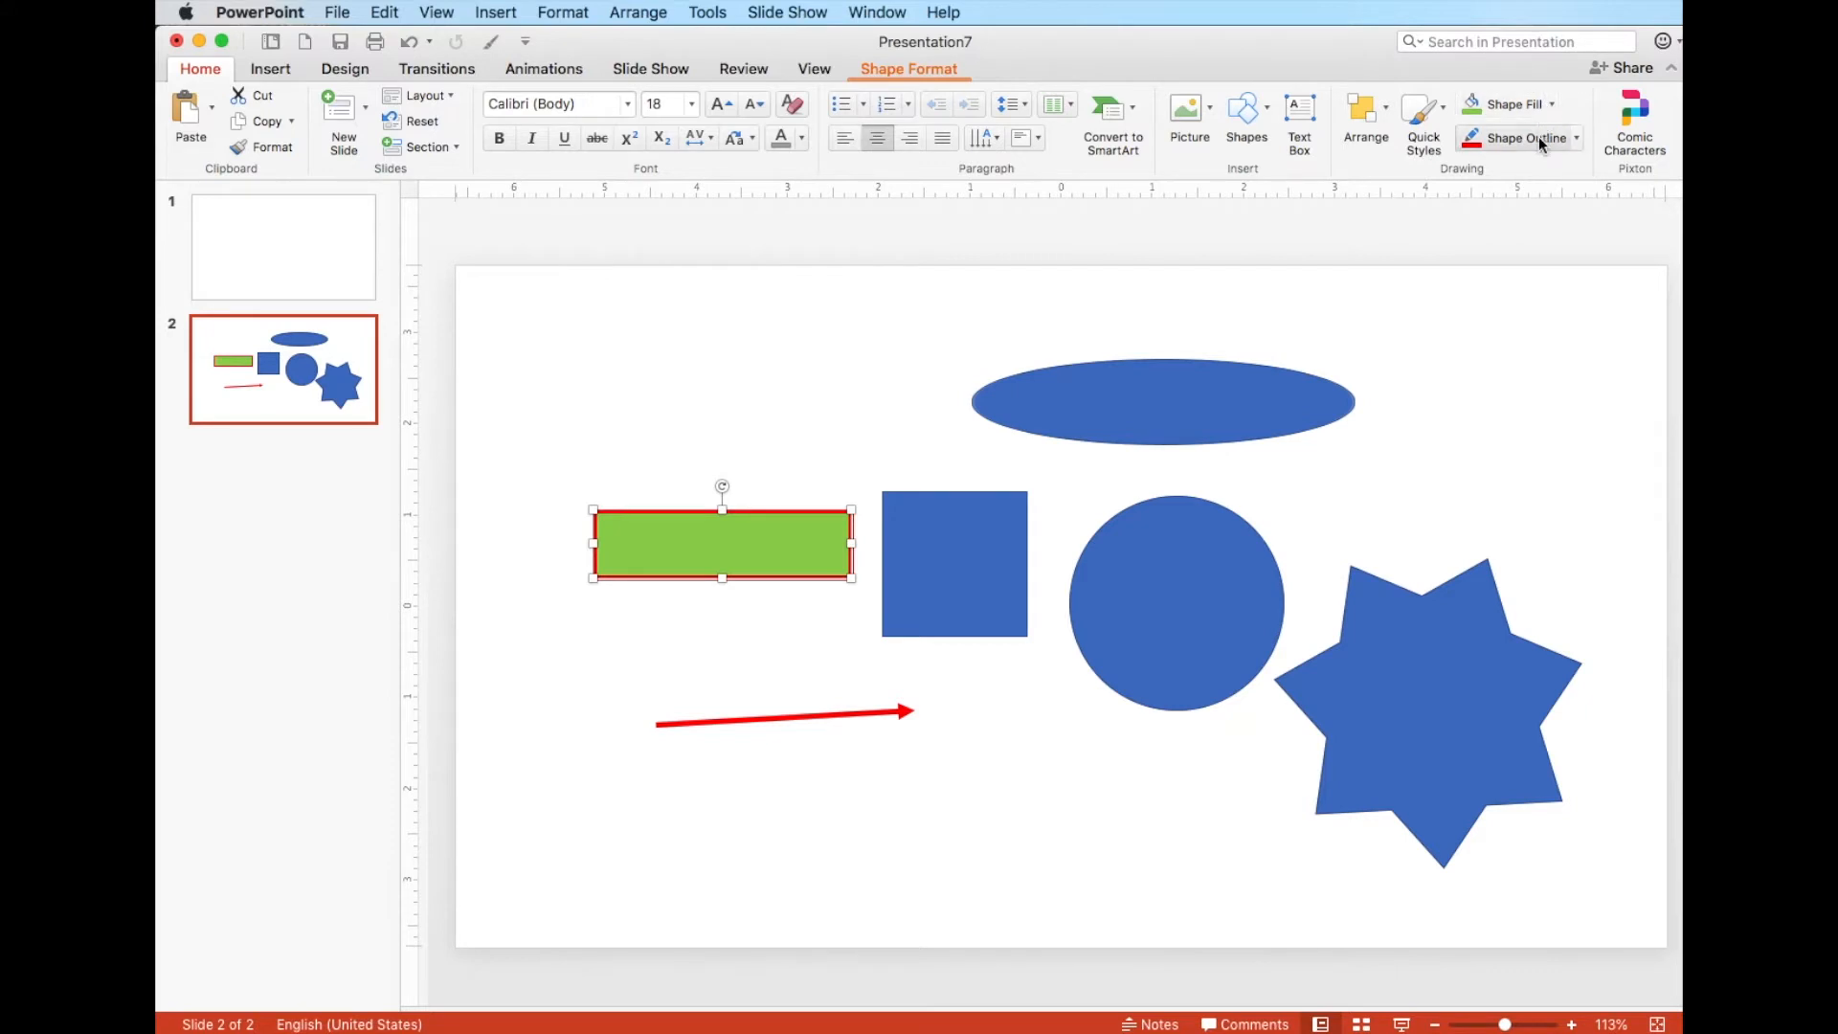
{"action": "left_click", "coordinate": [938, 78]}
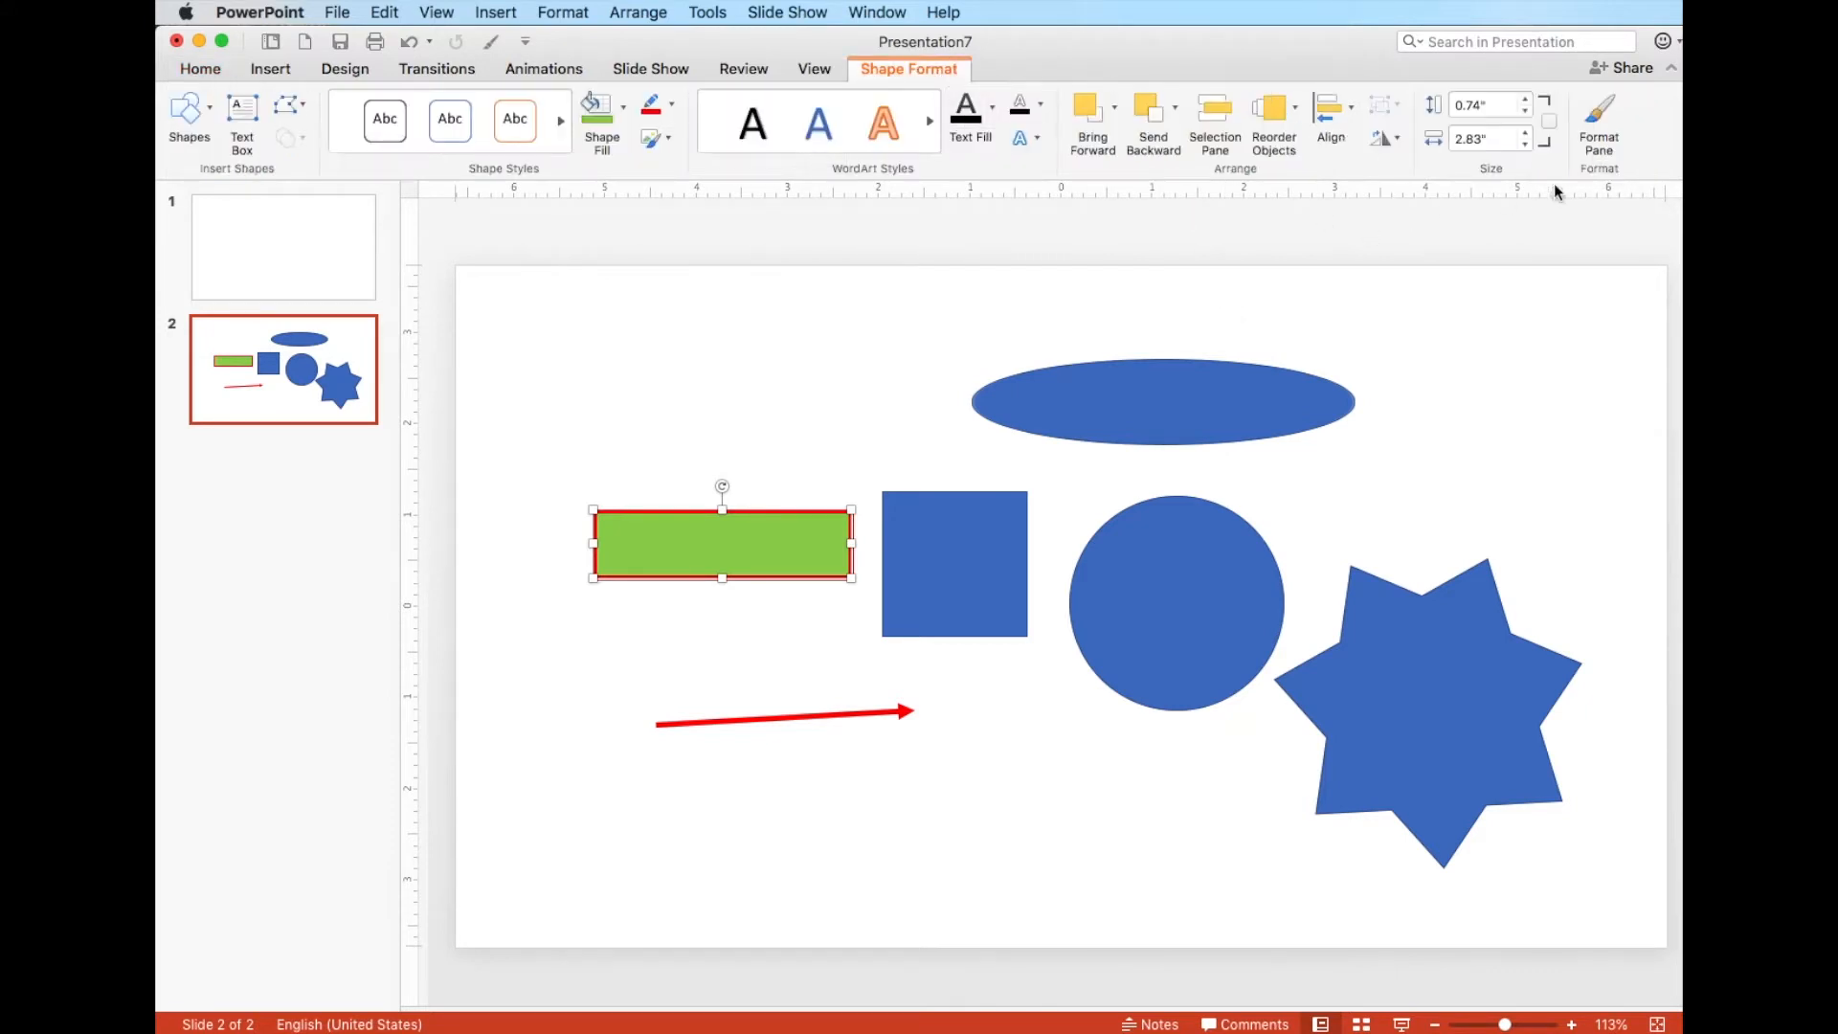
{"action": "left_click", "coordinate": [1601, 125]}
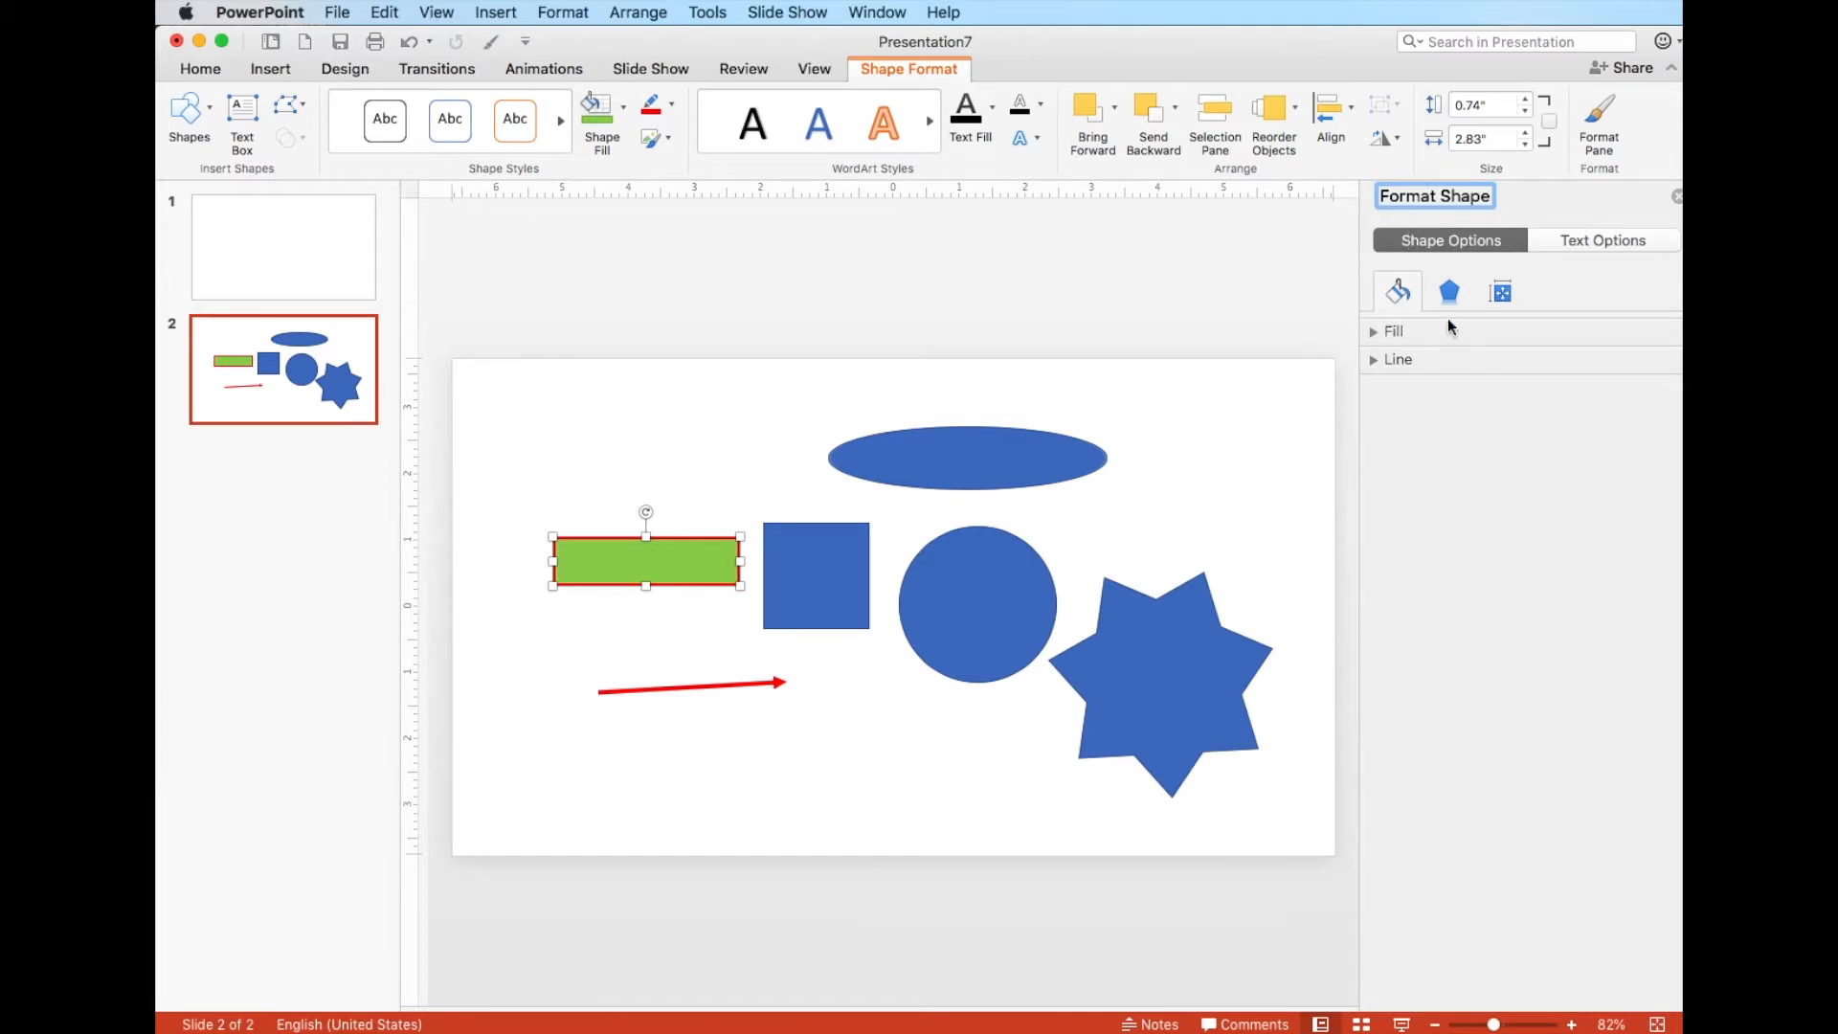
{"action": "left_click", "coordinate": [1371, 331]}
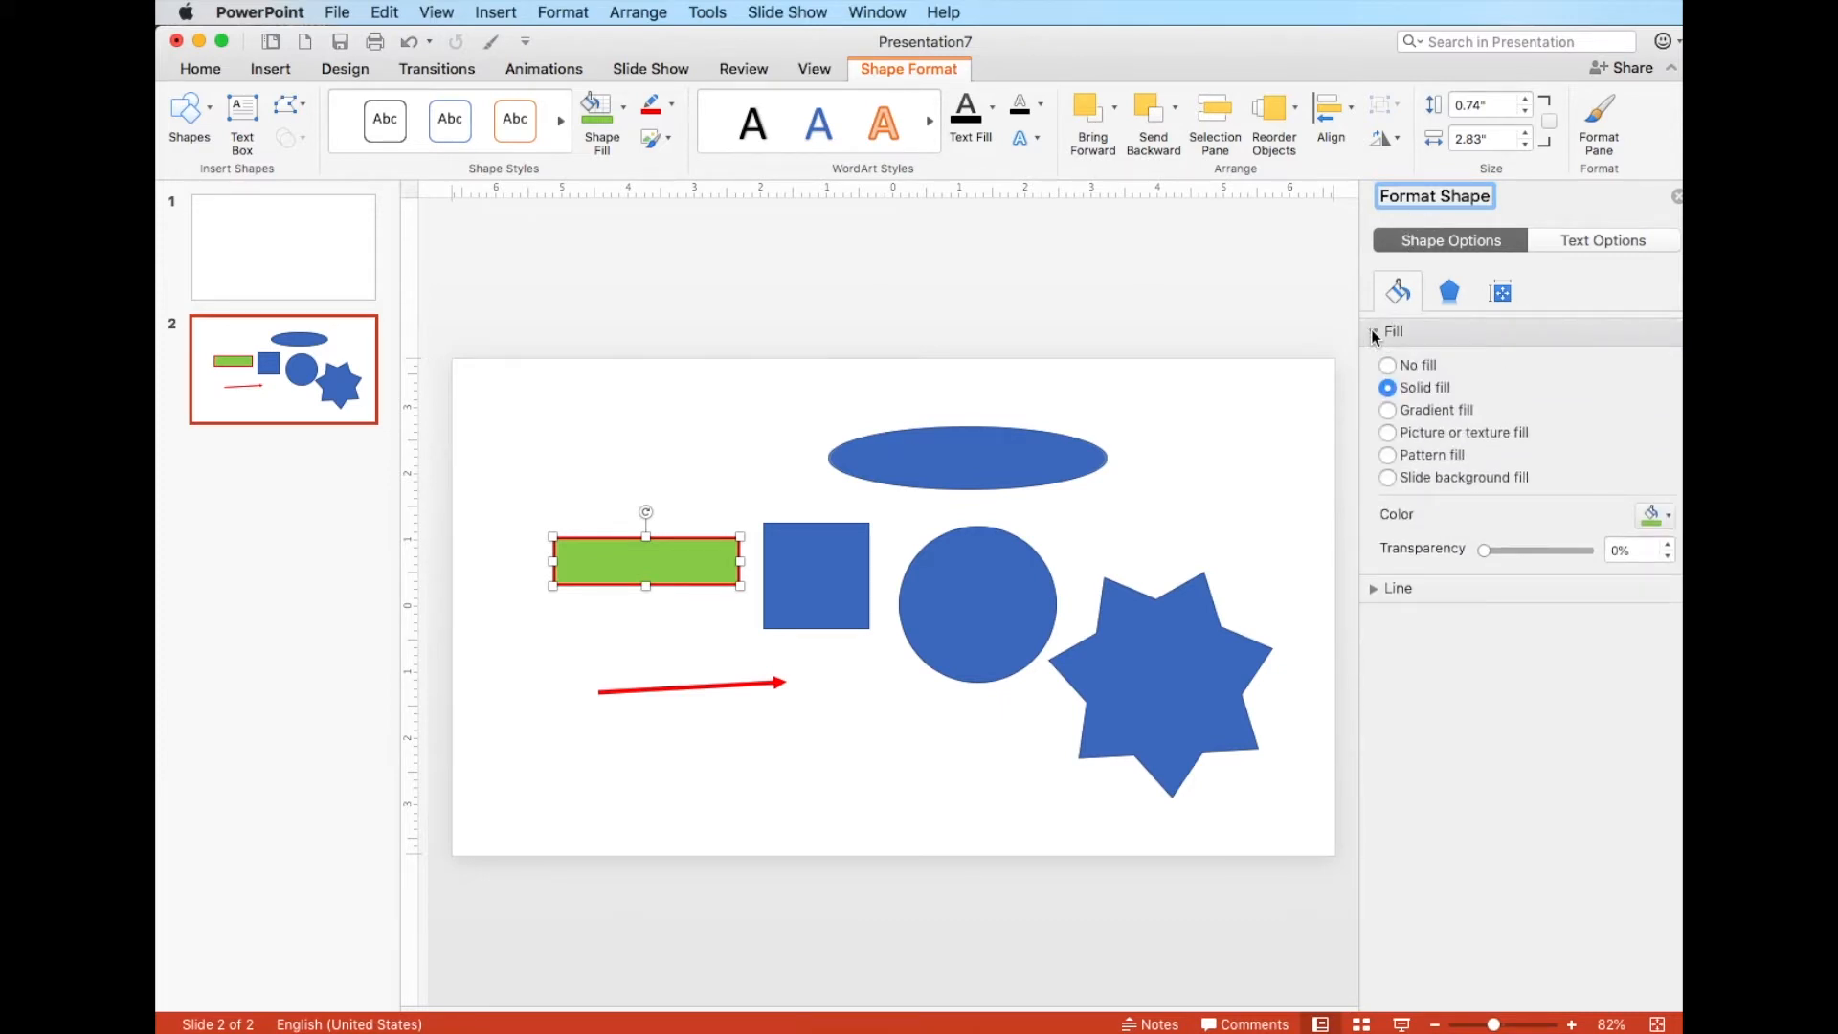
{"action": "left_click", "coordinate": [1373, 589]}
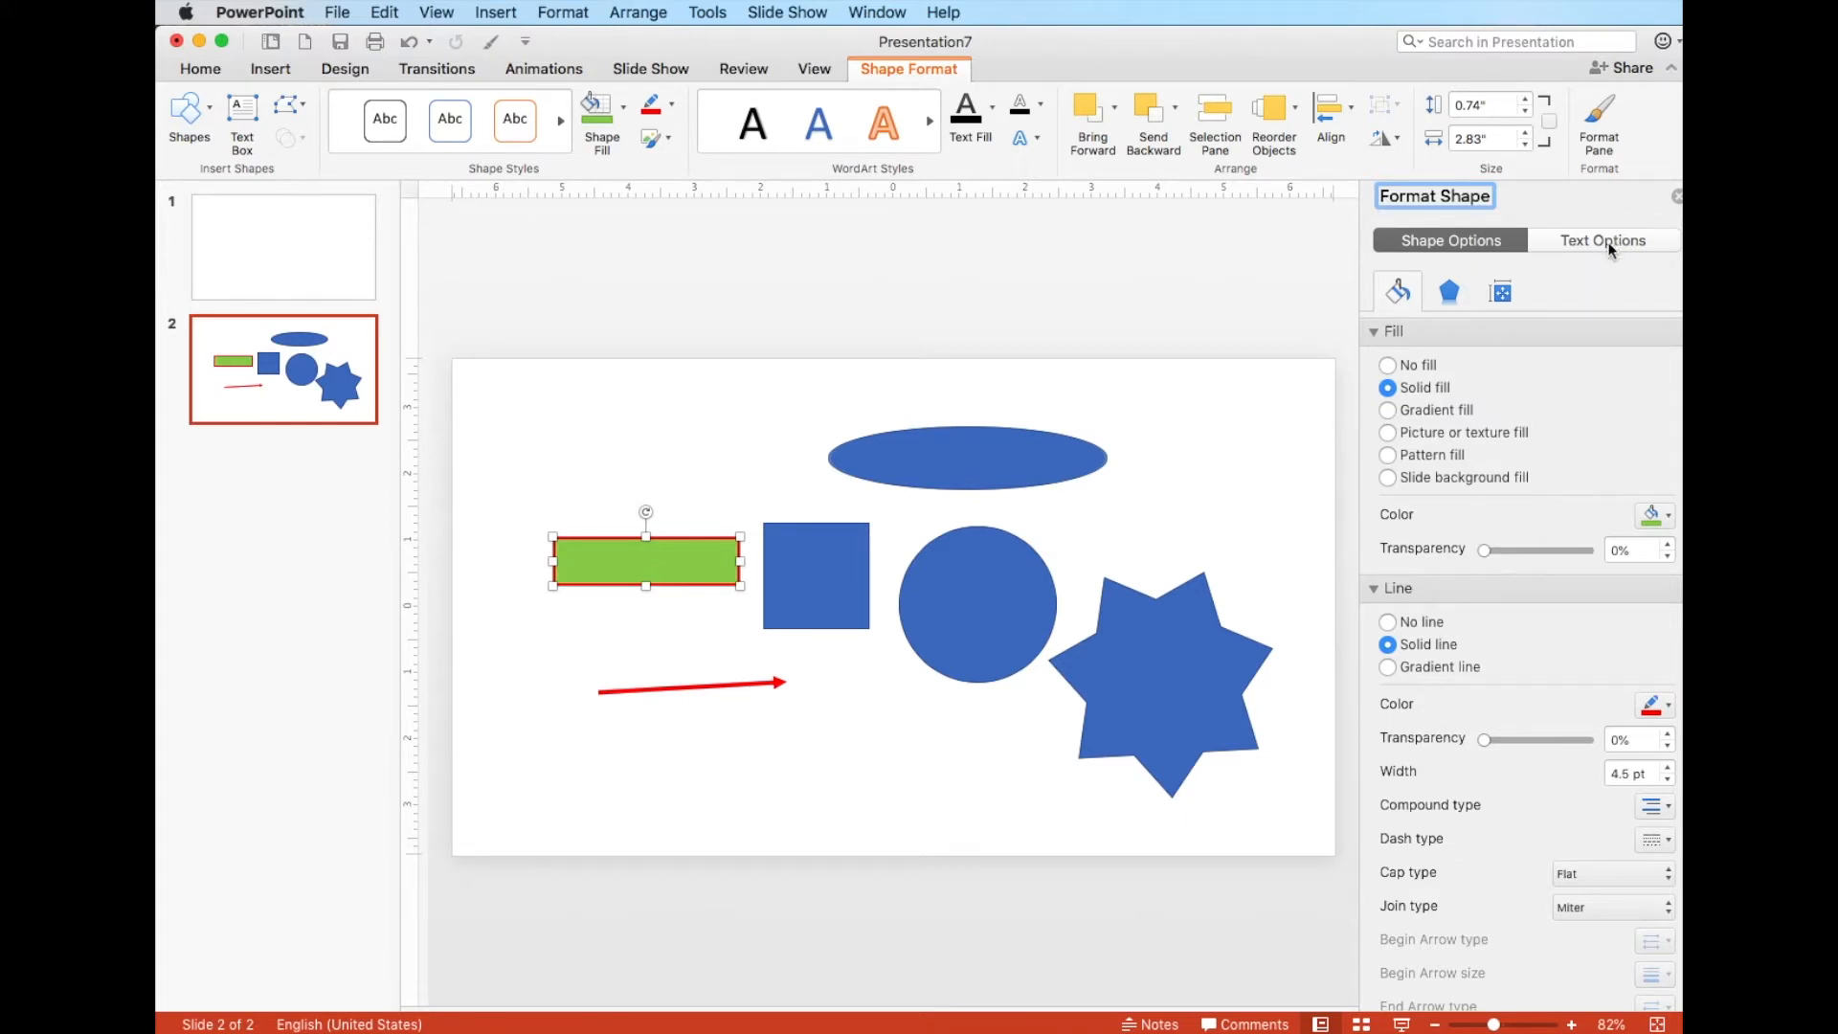
Examine the green rectangle's shape effects, its text effects such as shadow and glow, and its text fill options
{"action": "left_click", "coordinate": [1450, 293]}
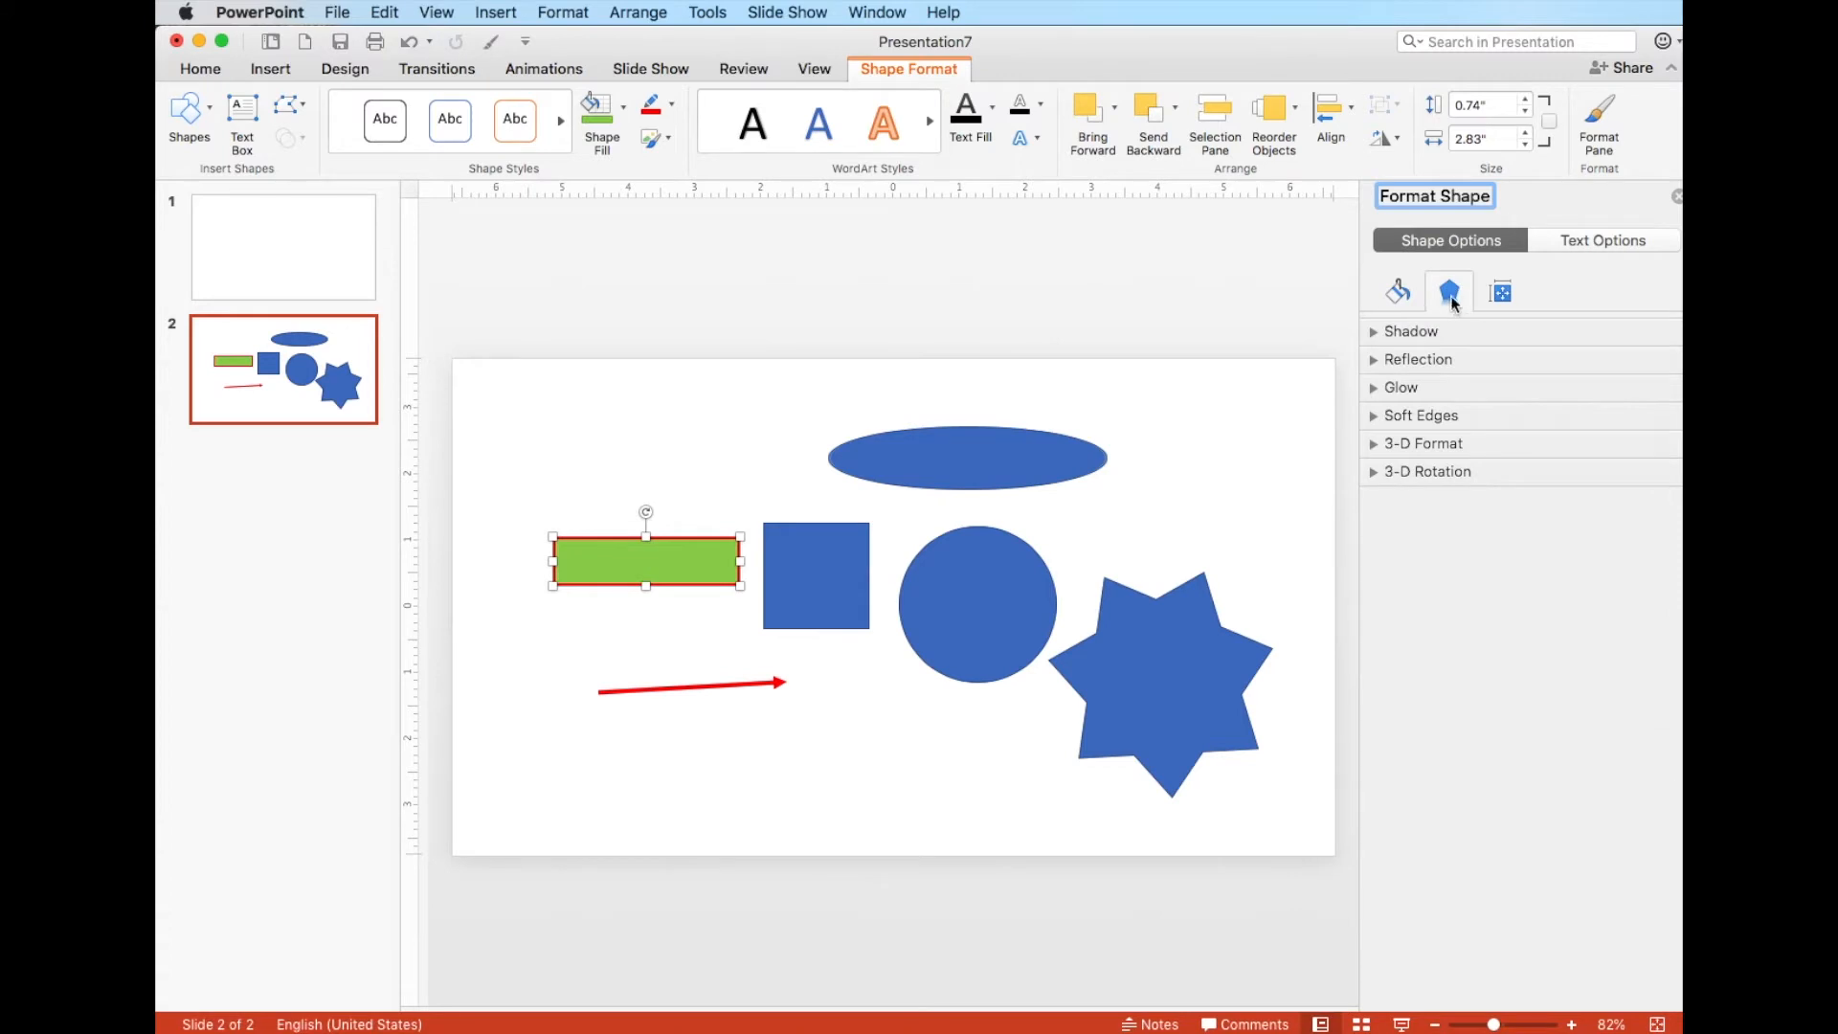
{"action": "left_click", "coordinate": [1038, 140]}
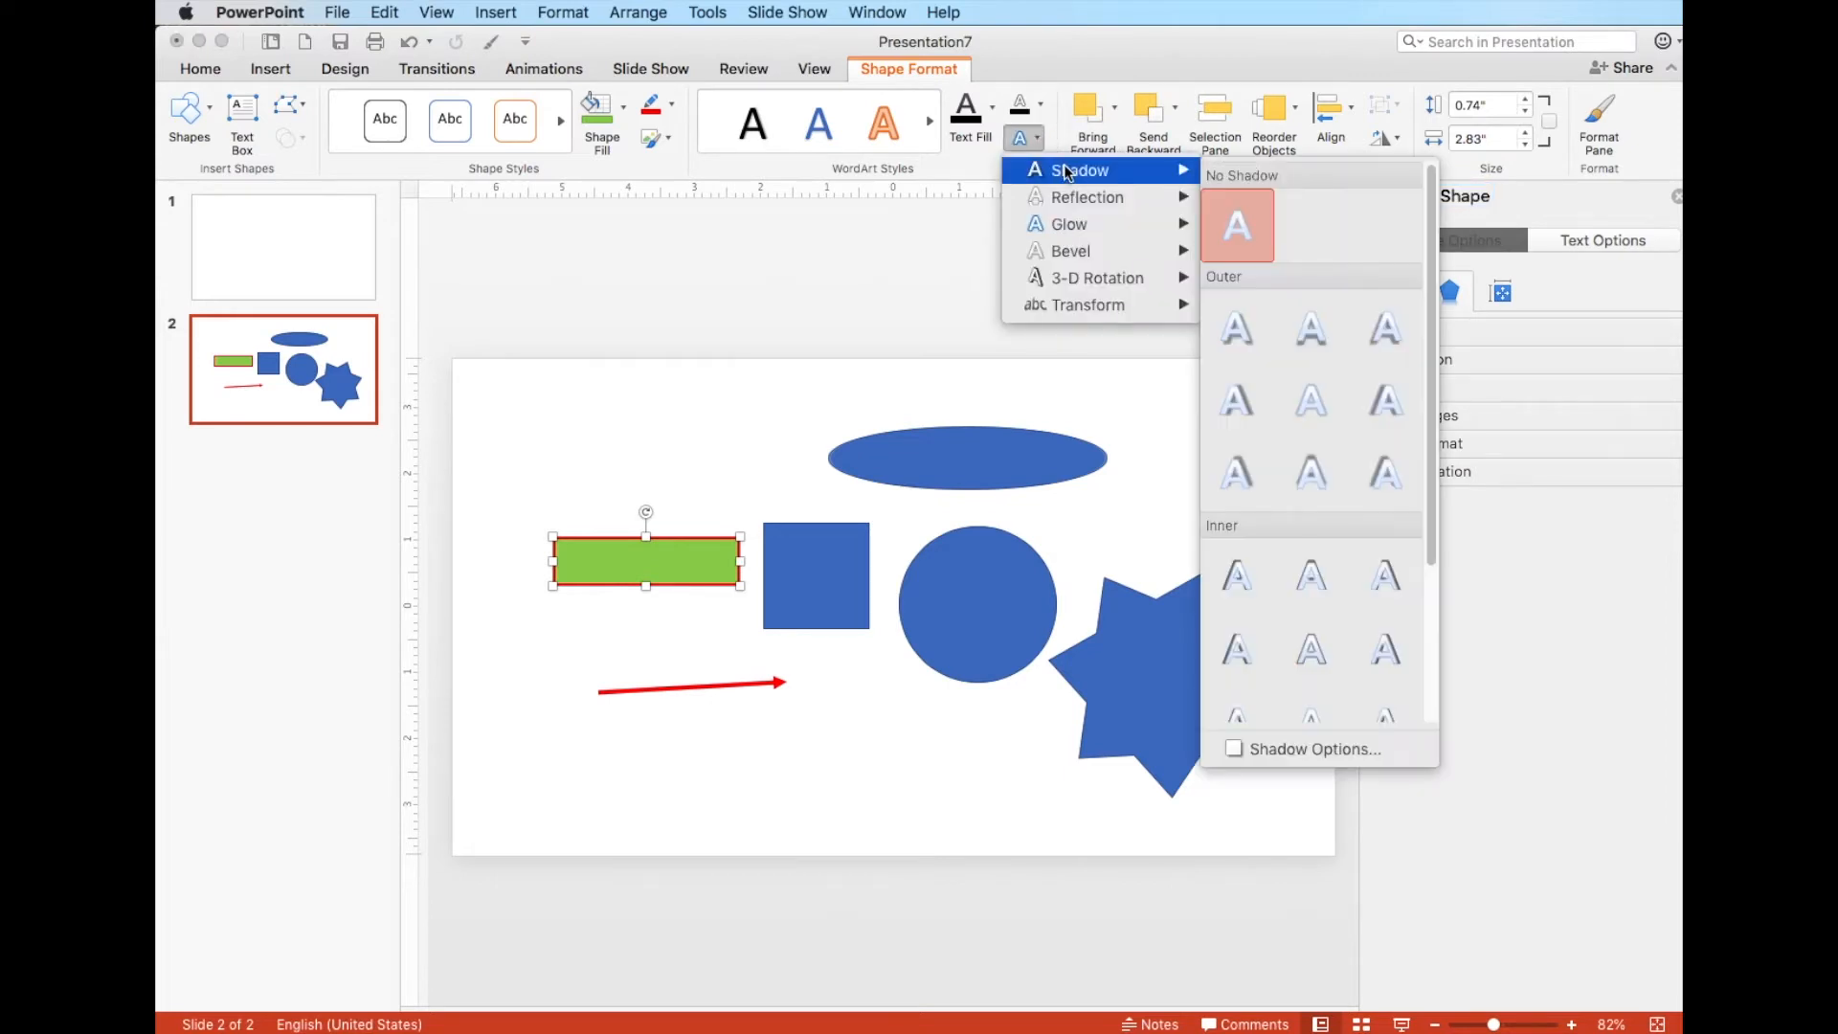
{"action": "mouse_move", "coordinate": [1070, 226]}
{"action": "left_click", "coordinate": [1522, 693]}
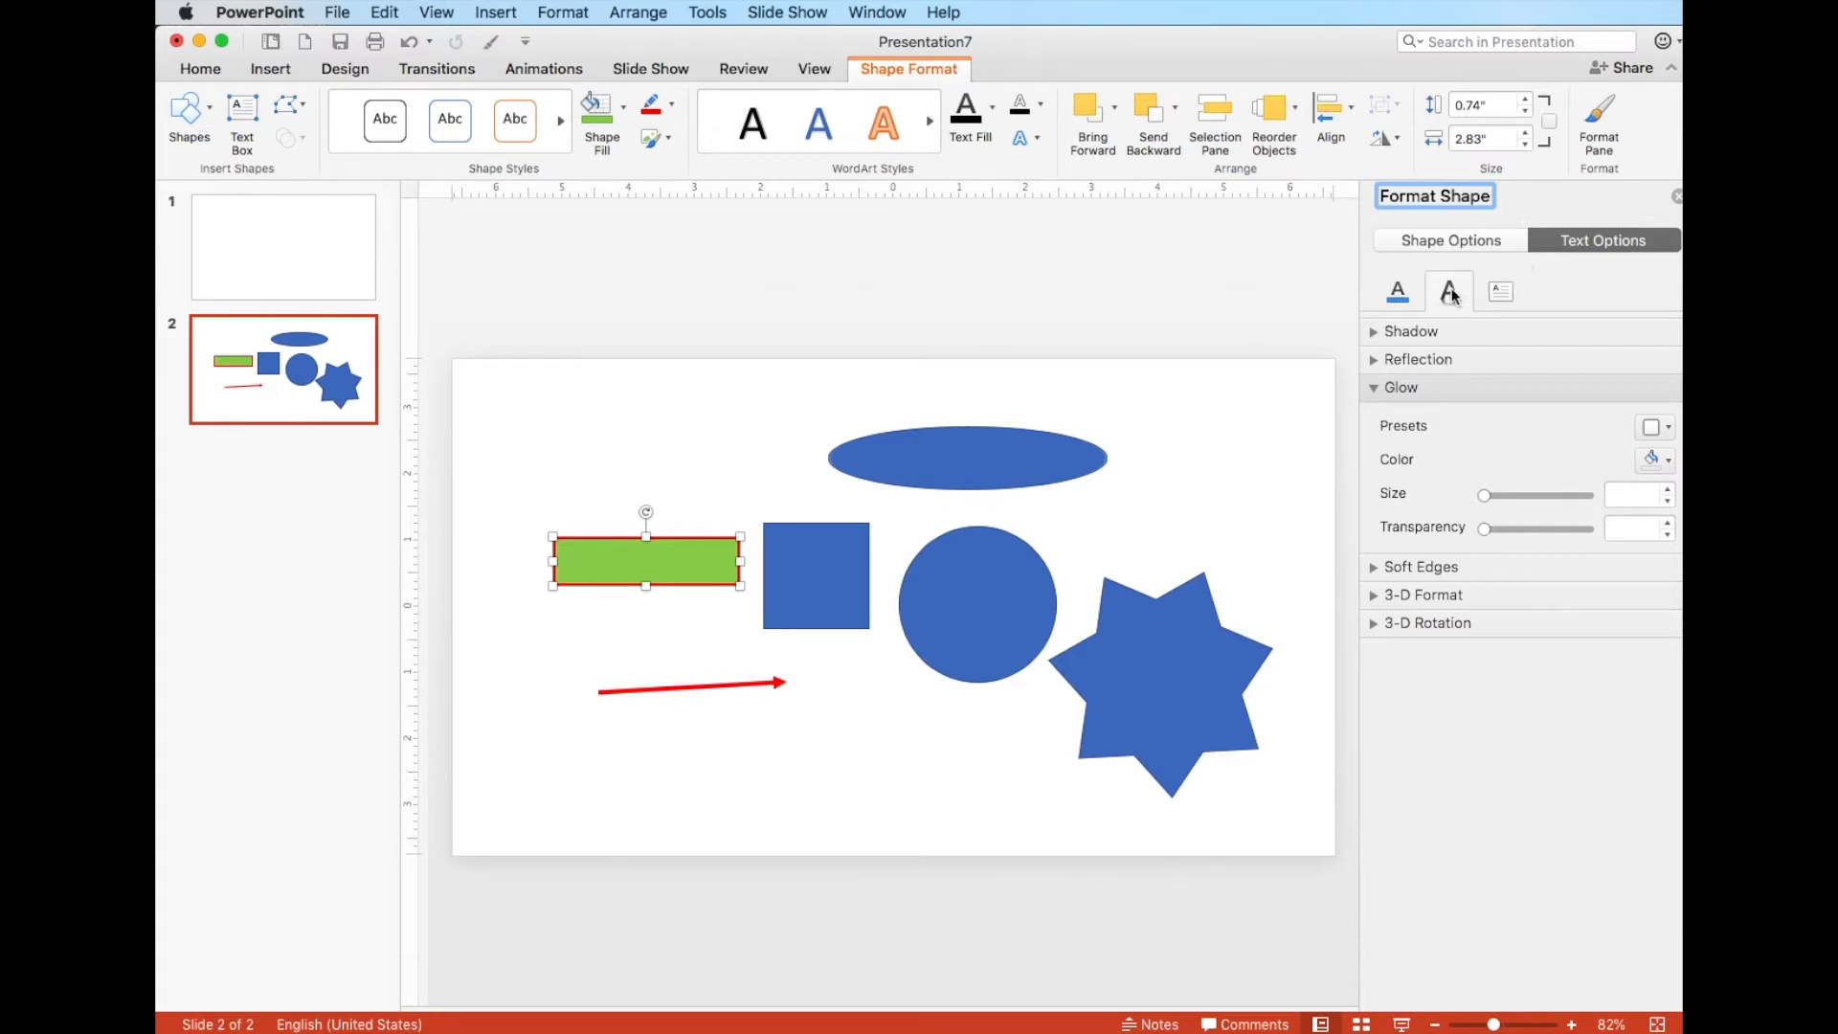
{"action": "left_click", "coordinate": [1398, 292]}
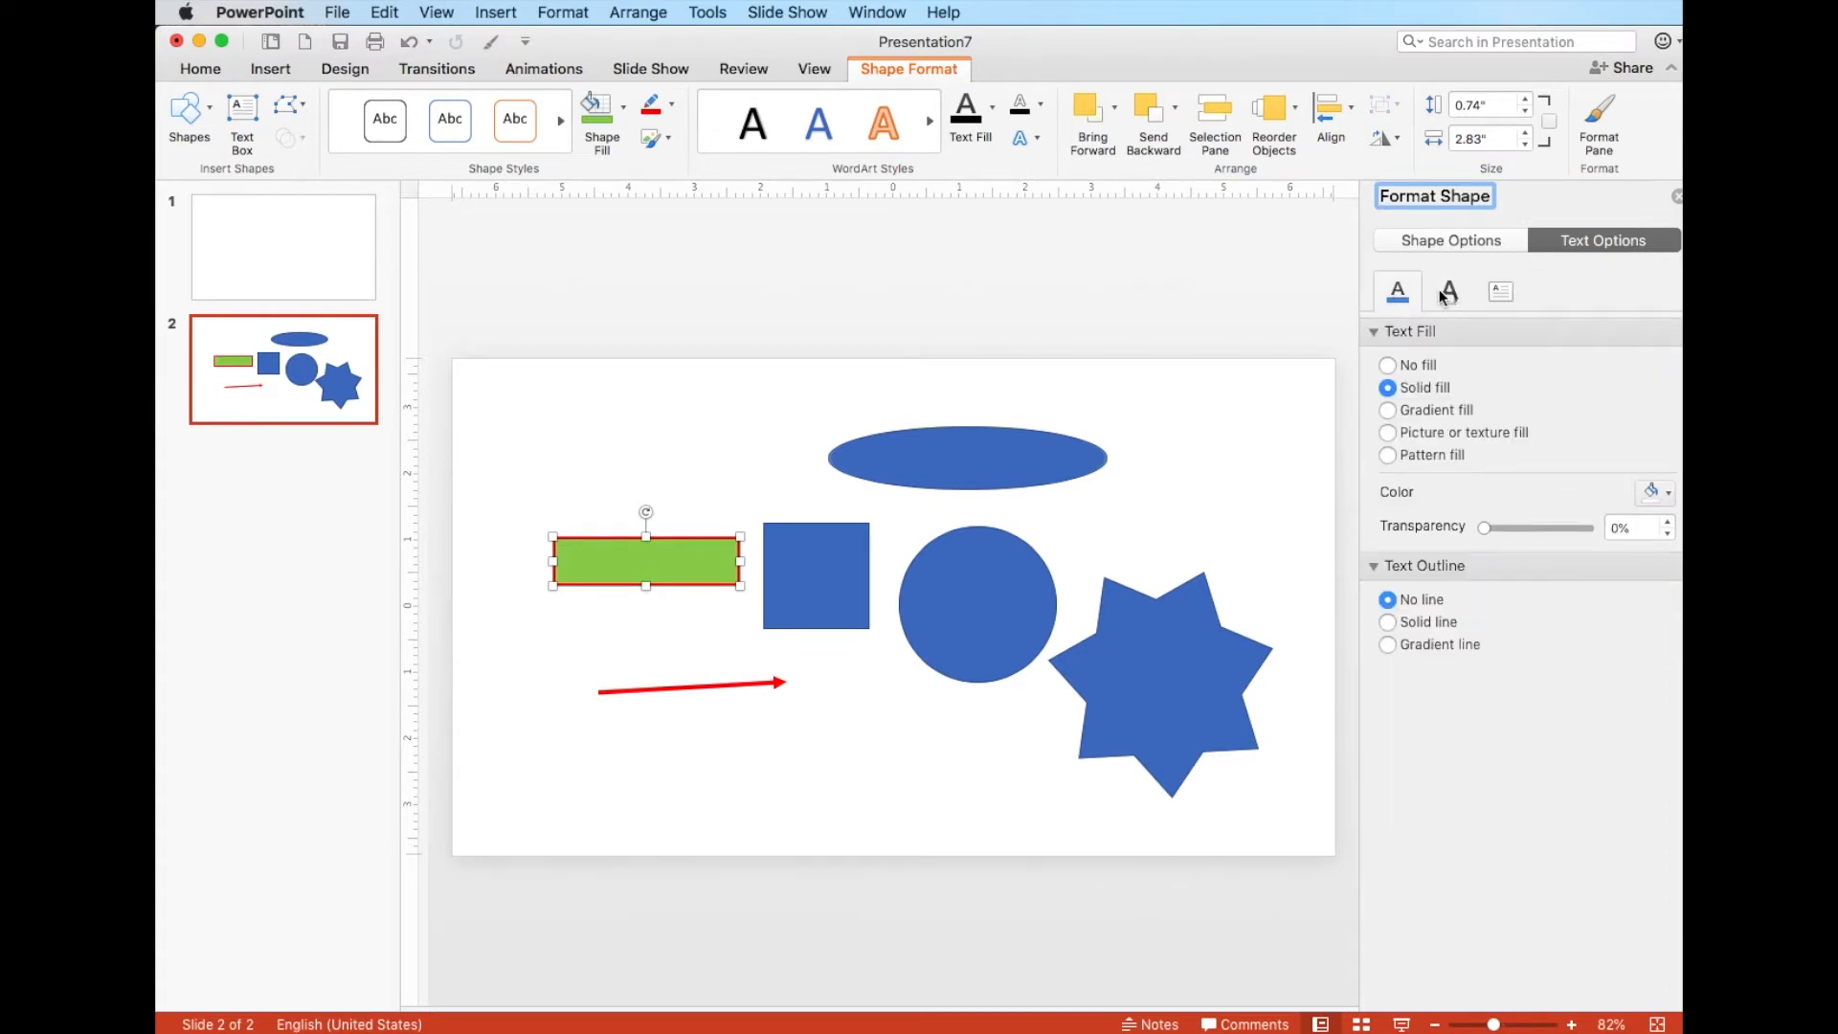
Set the green rectangle's text fill to No fill and bring up its shape fill and line options
{"action": "left_click", "coordinate": [642, 566]}
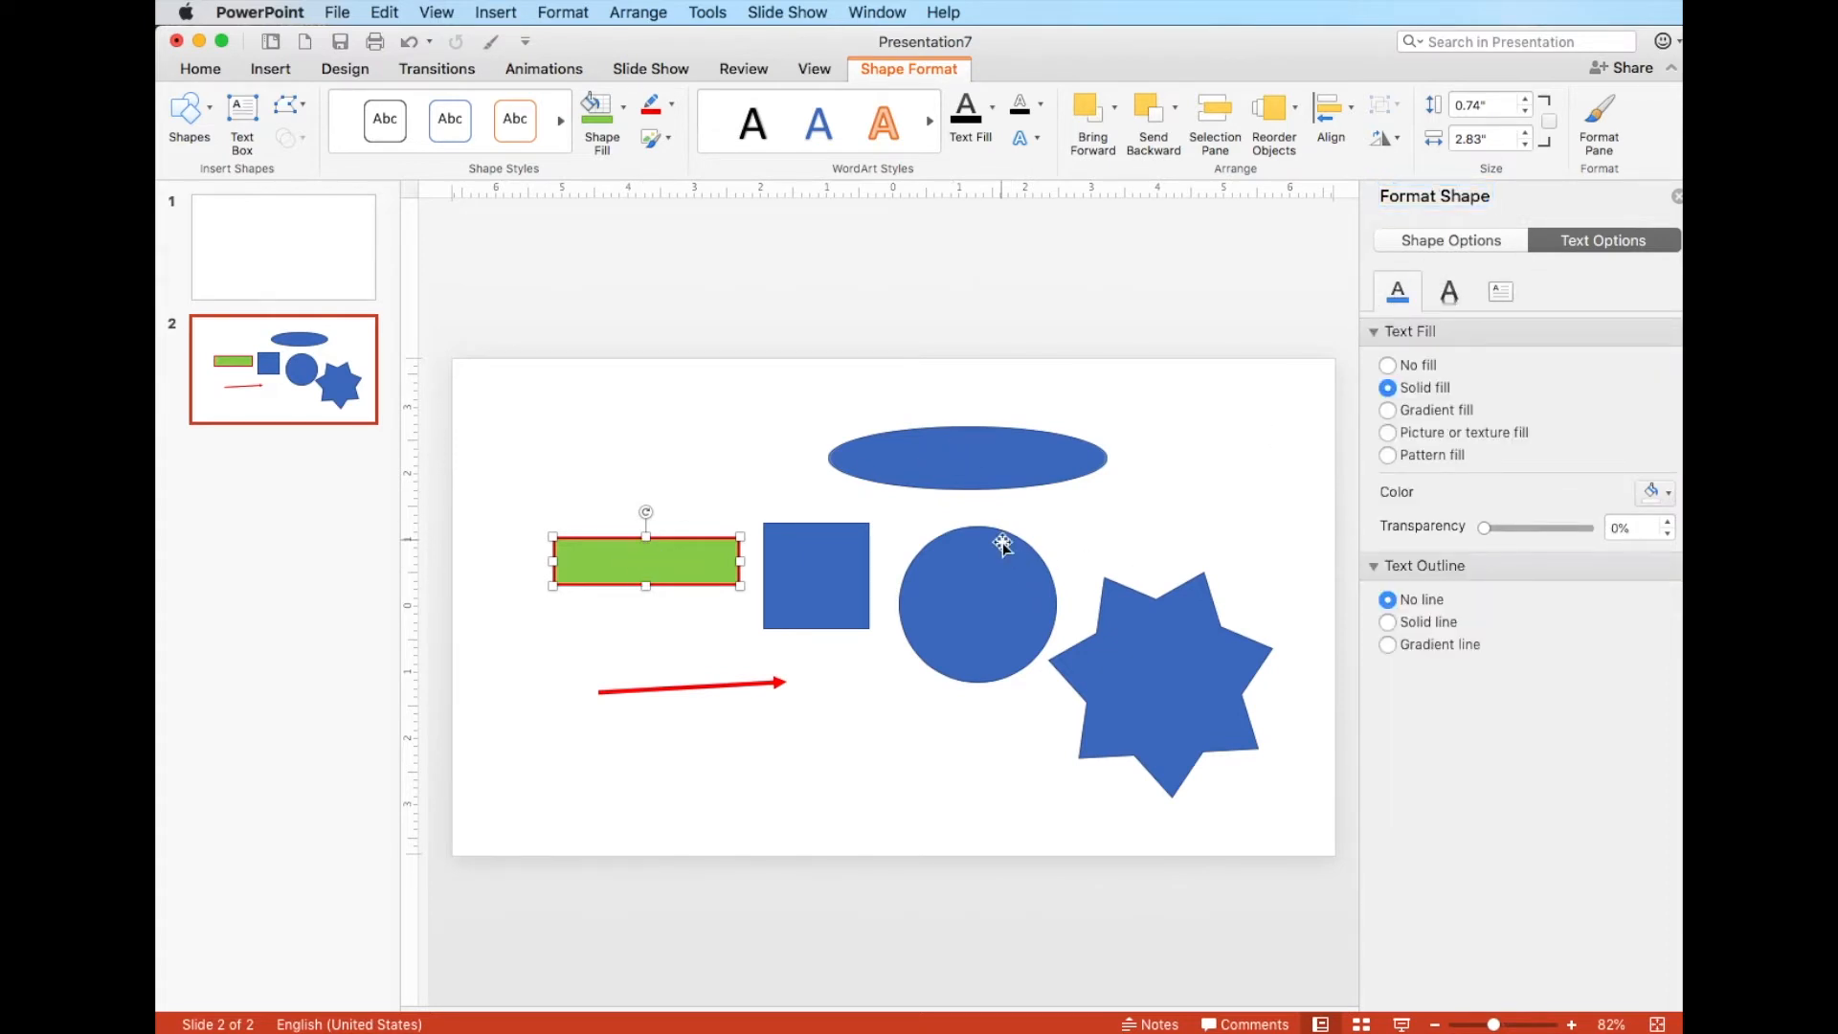
{"action": "left_click", "coordinate": [1419, 366]}
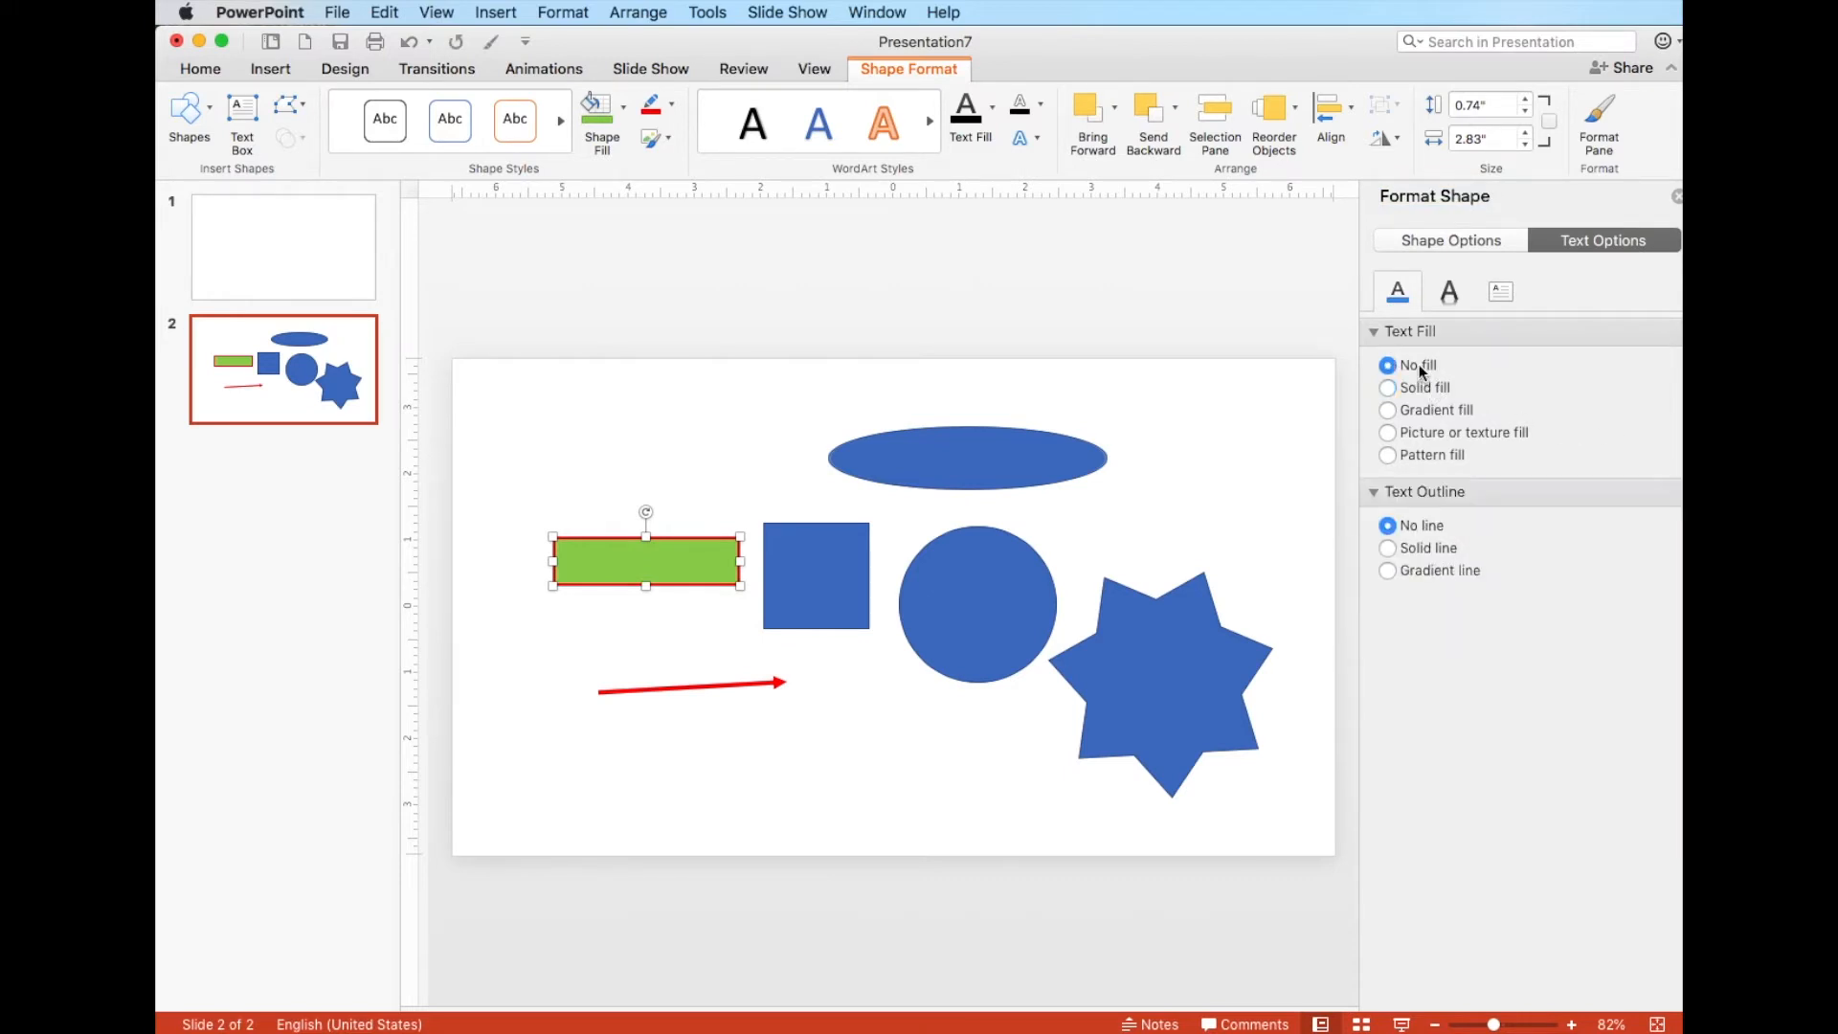
{"action": "left_click", "coordinate": [774, 683]}
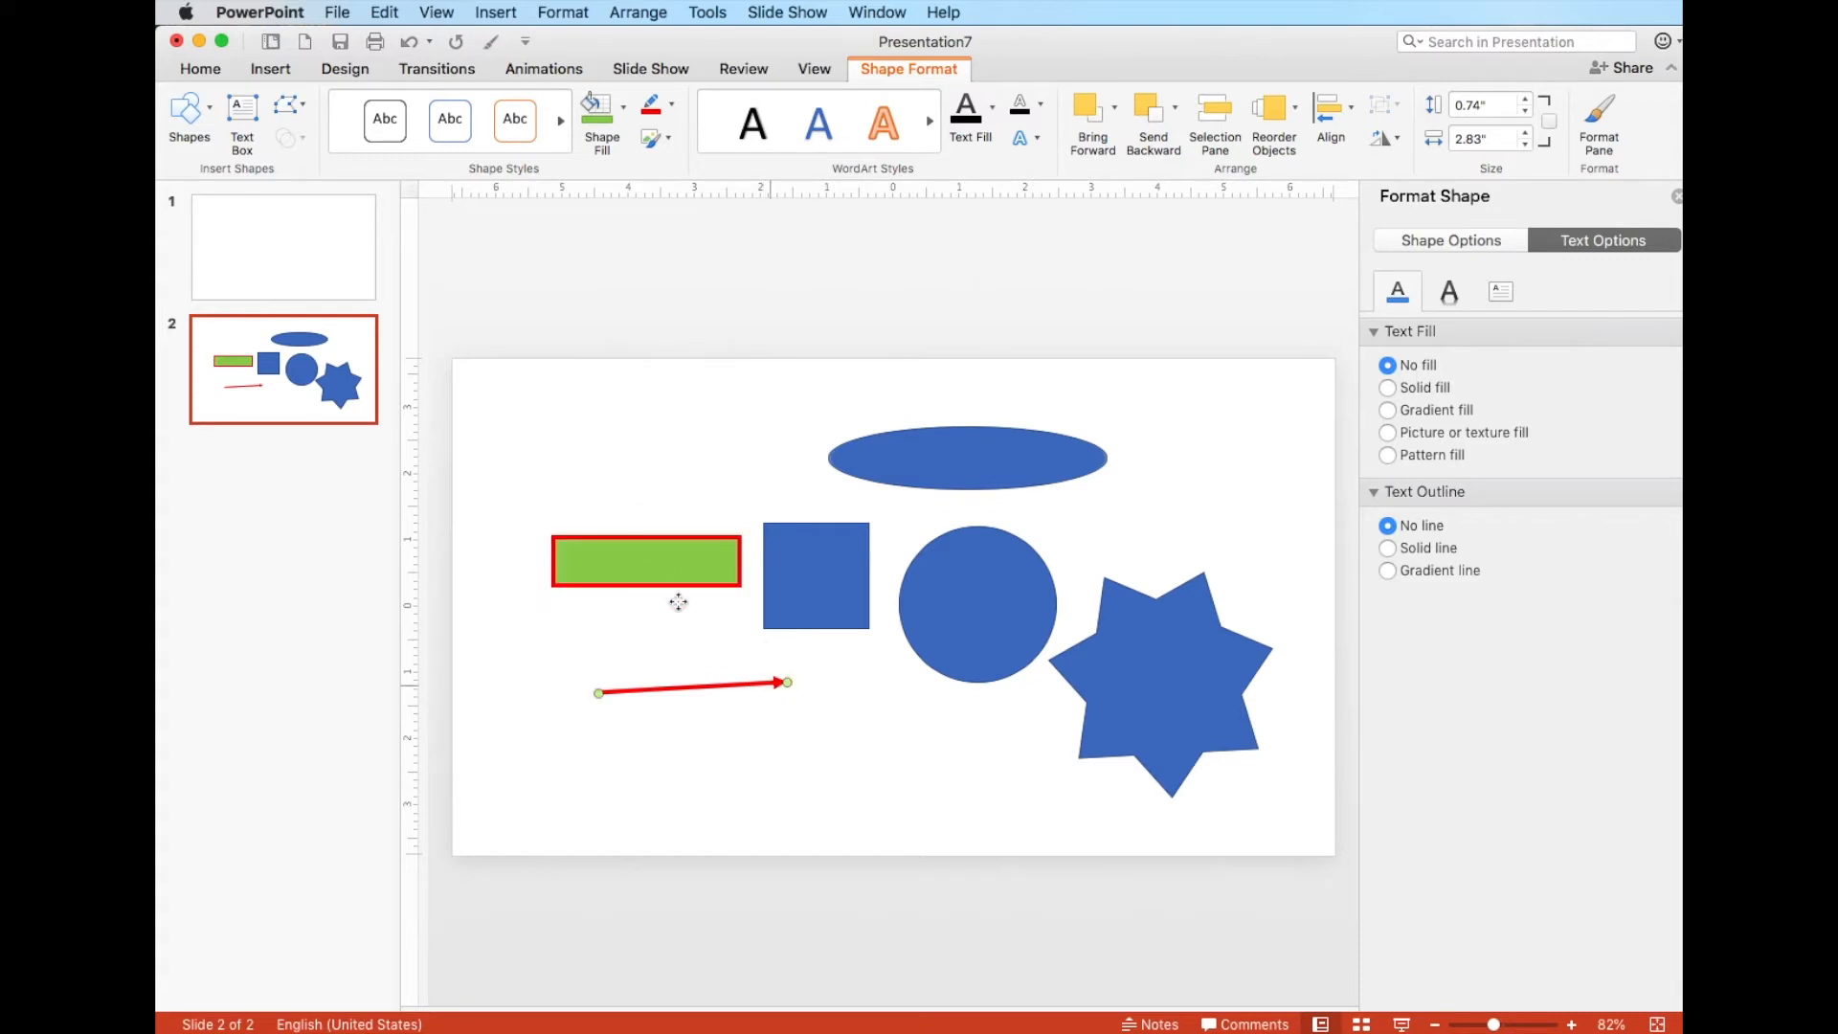
{"action": "left_click", "coordinate": [669, 570]}
{"action": "left_click", "coordinate": [1398, 296]}
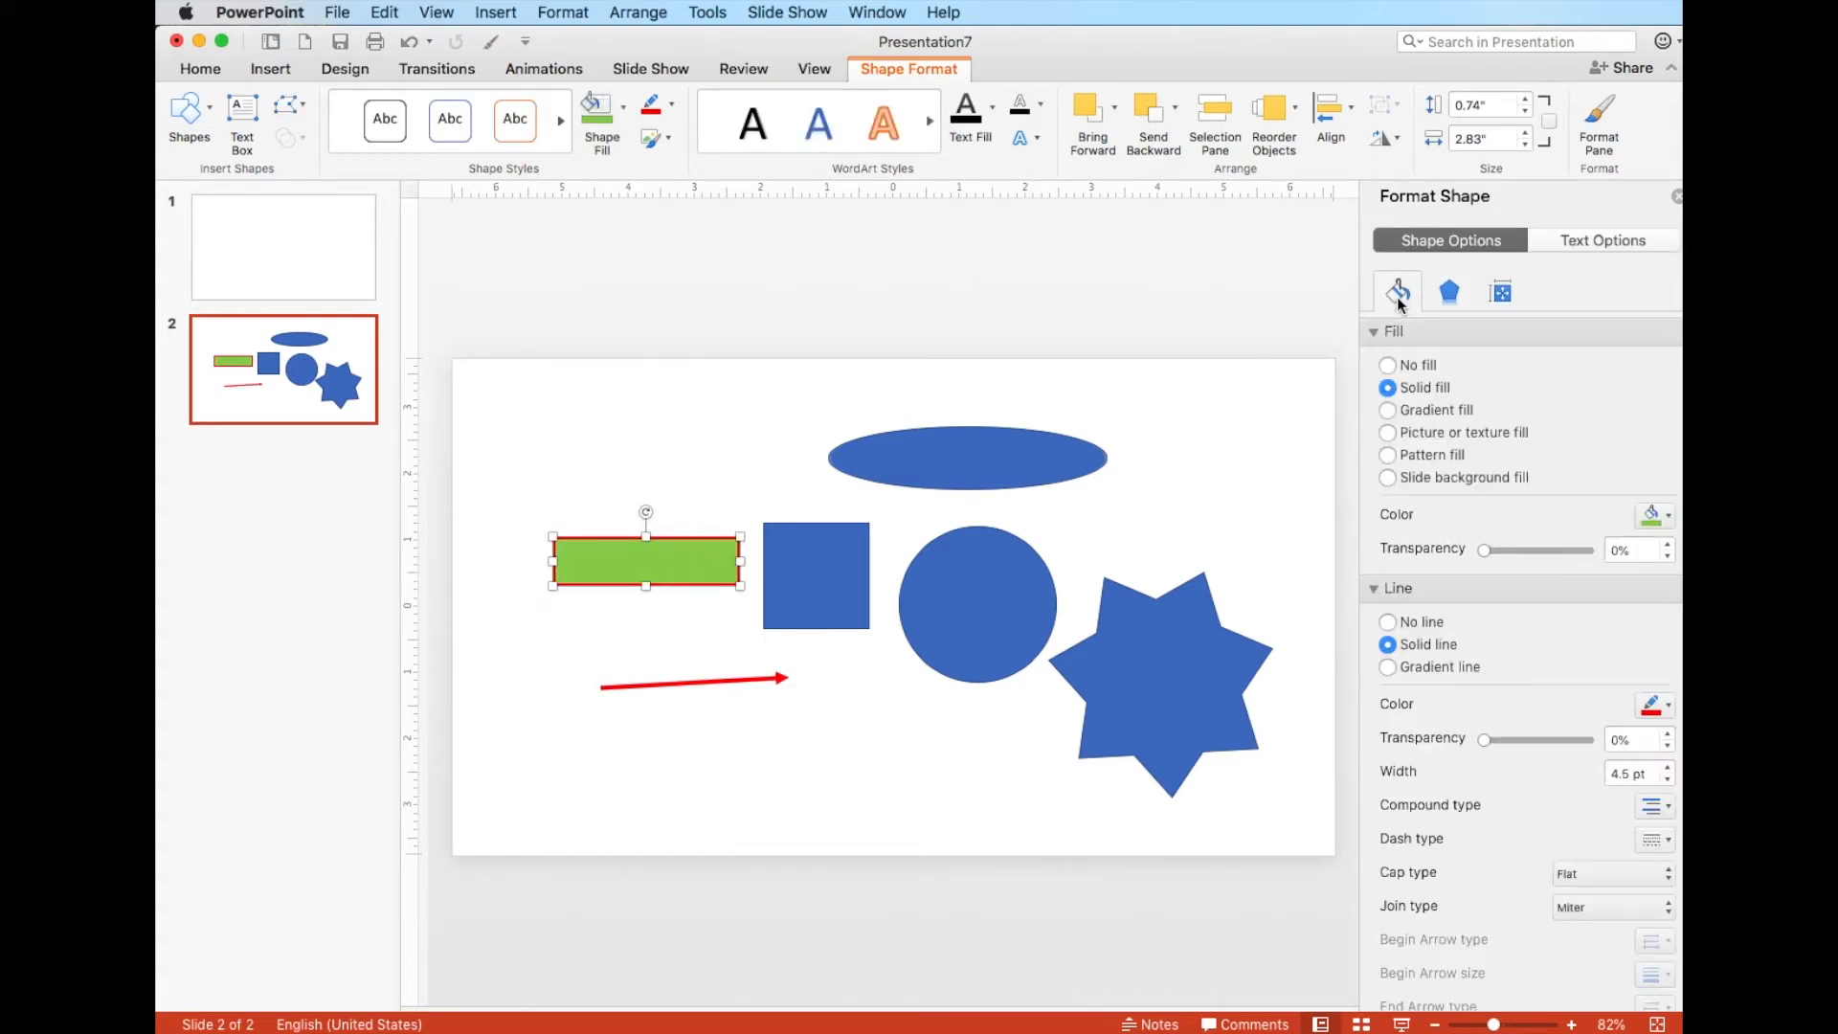
Try the rectangle with no shape fill and restore its solid green fill
{"action": "left_click", "coordinate": [1413, 365]}
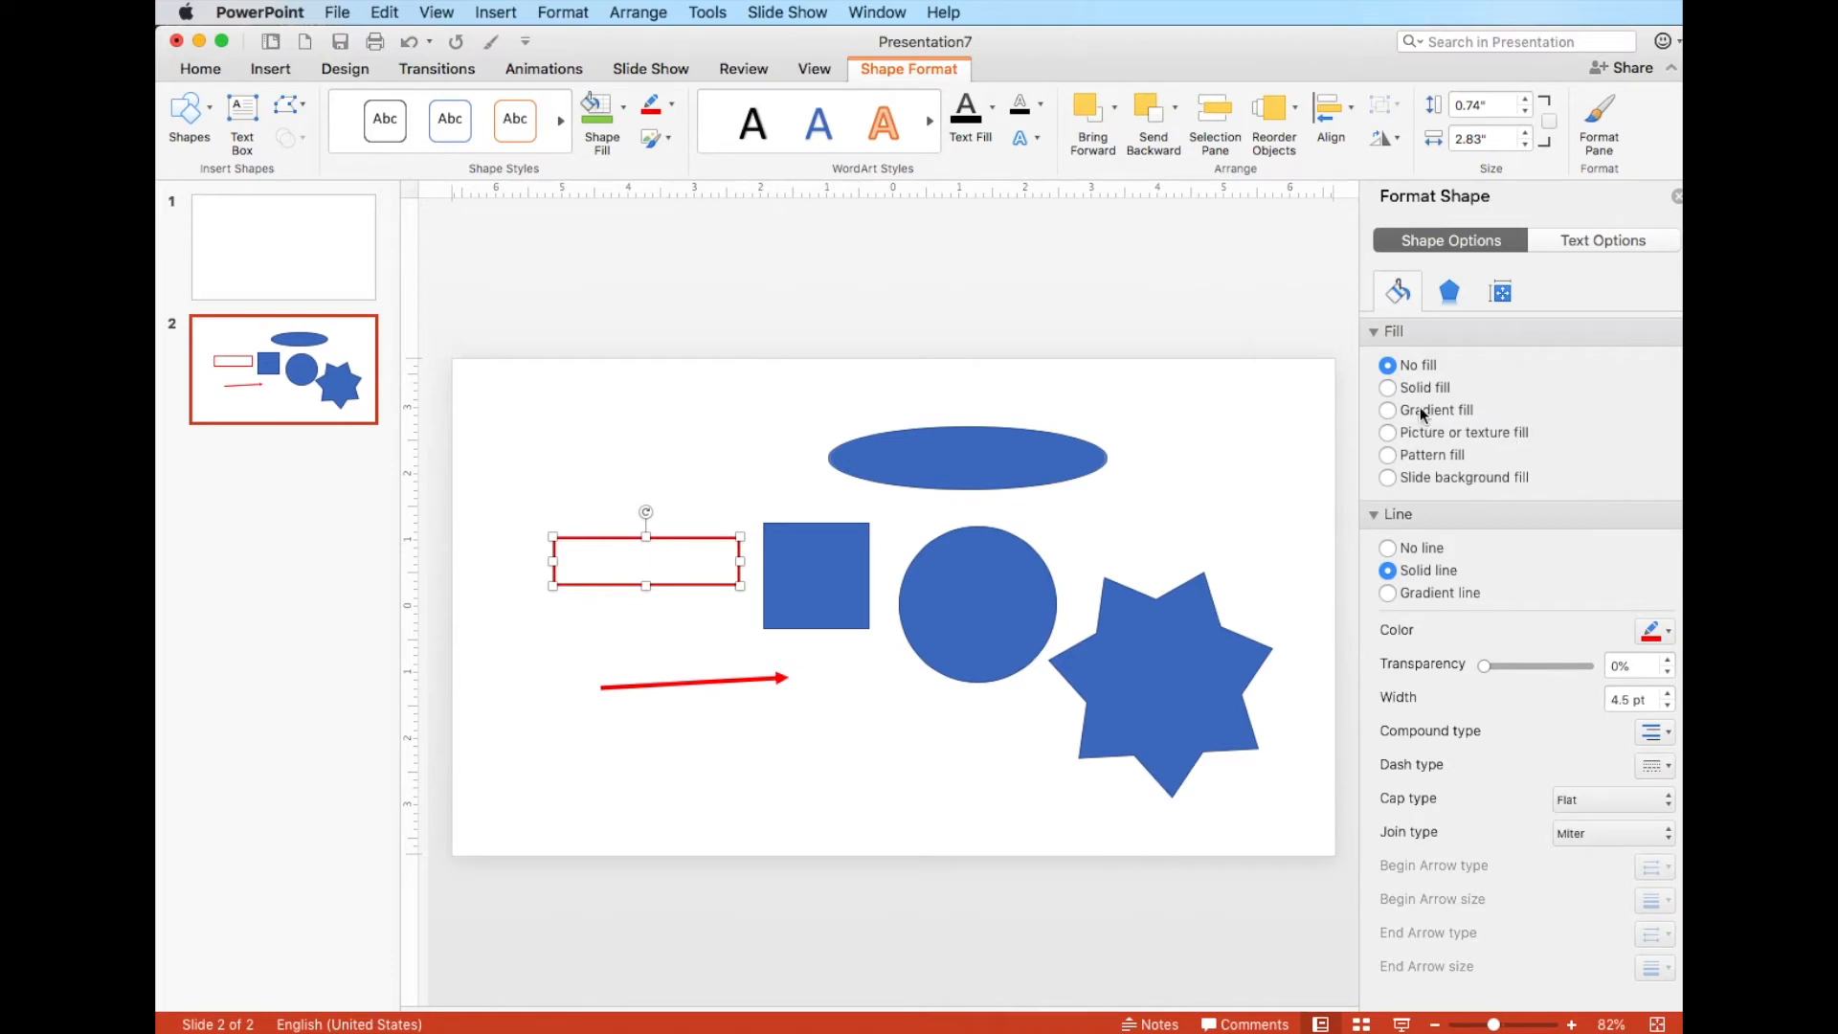
{"action": "left_click", "coordinate": [1393, 387]}
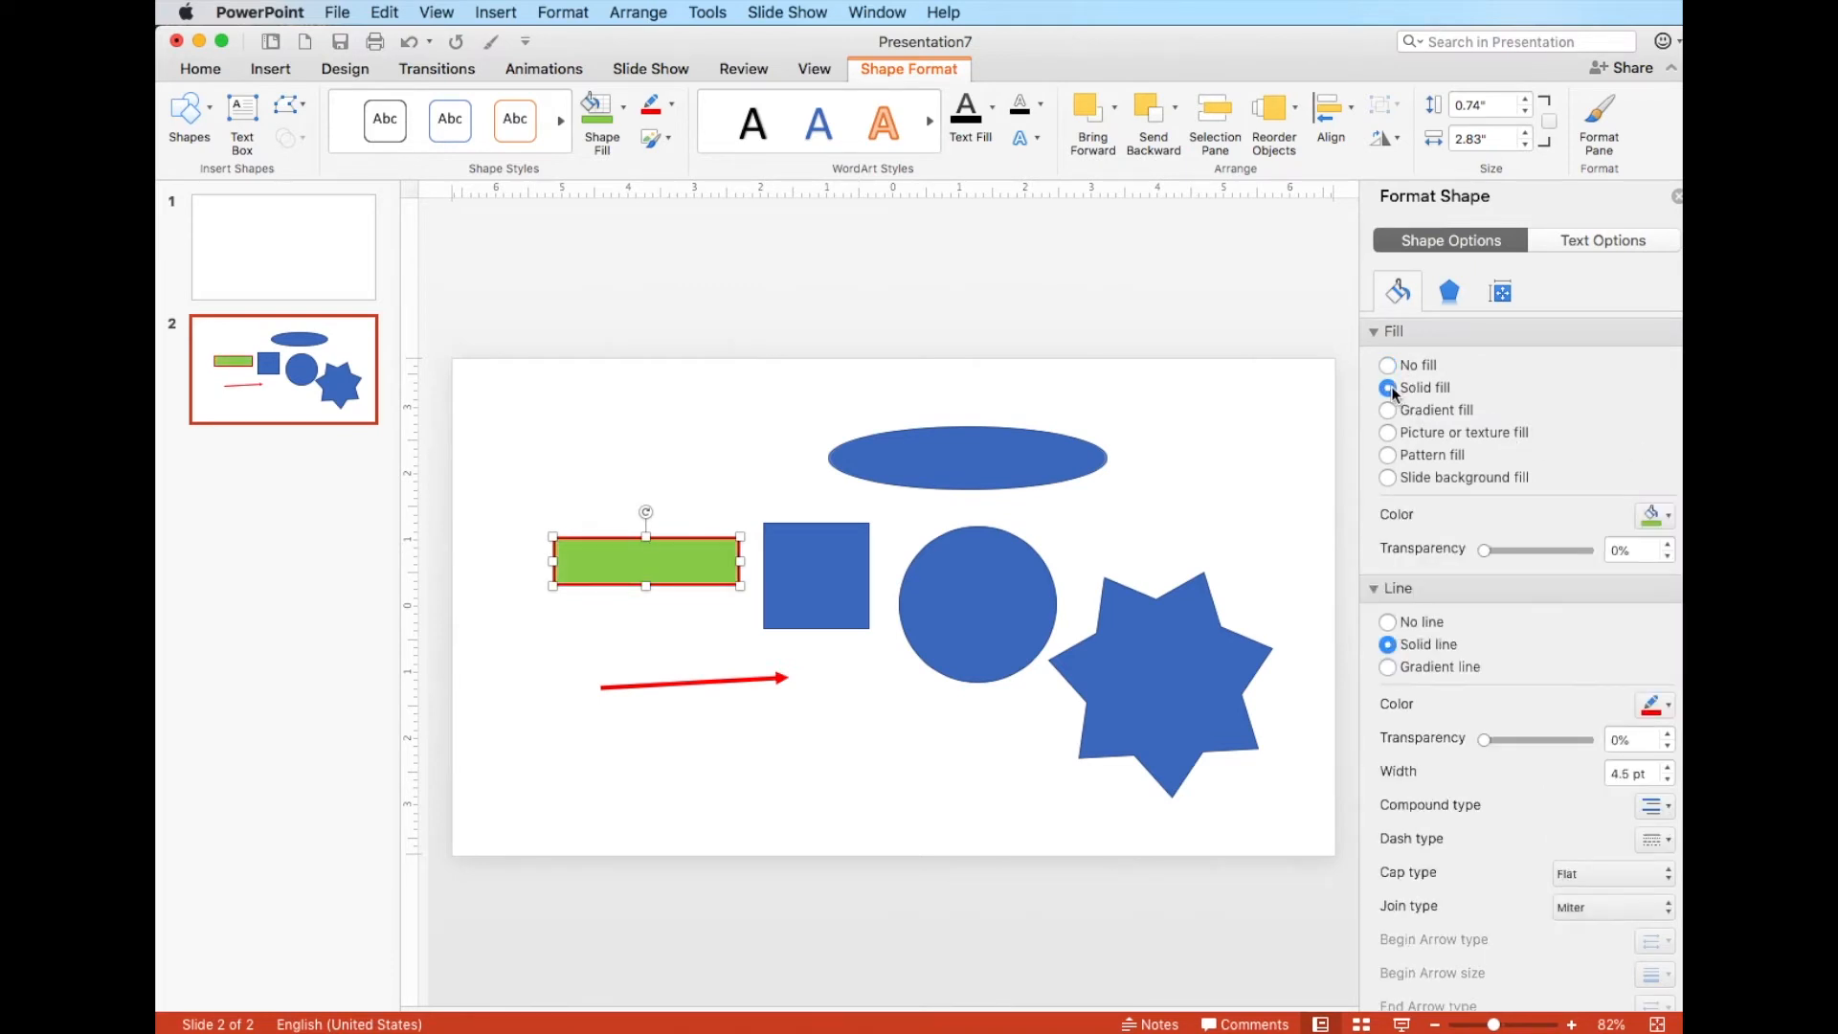
{"action": "left_click", "coordinate": [1663, 517]}
{"action": "left_click", "coordinate": [1664, 519]}
Give the rectangle a radial white-to-blue preset gradient fill that spreads from its left side
{"action": "left_click", "coordinate": [1389, 410]}
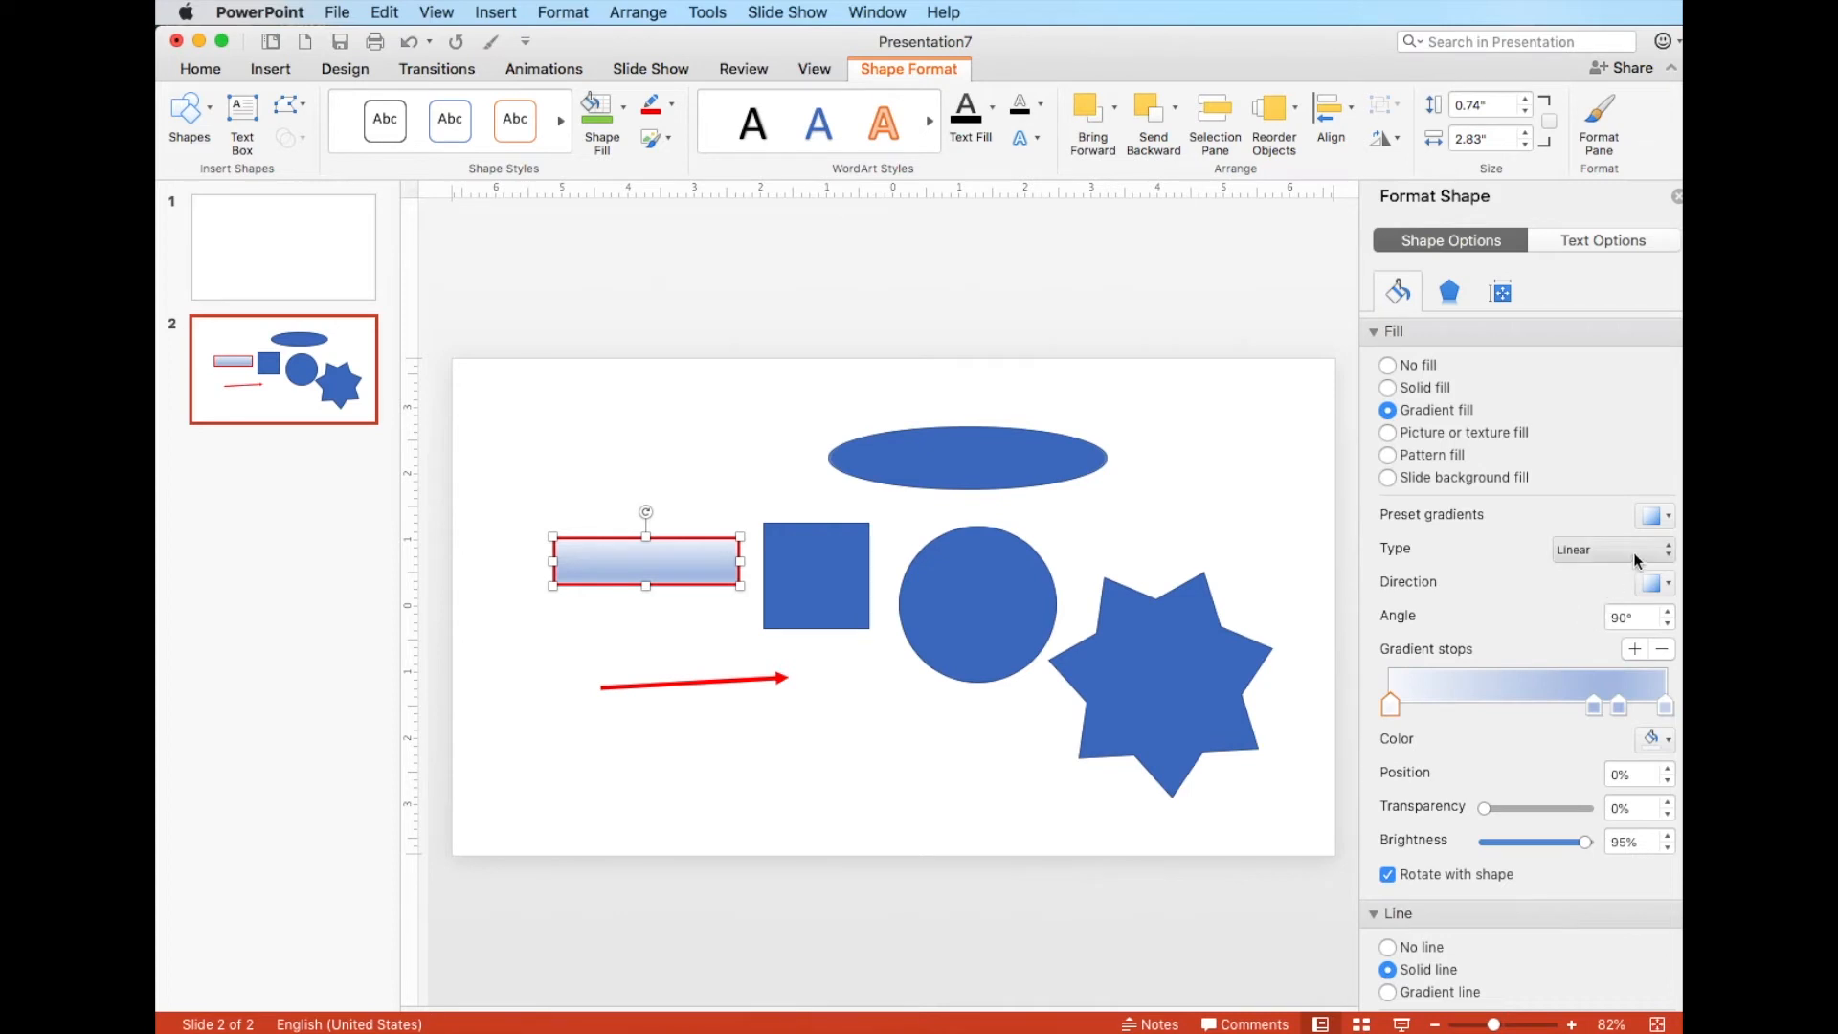
{"action": "left_click", "coordinate": [1668, 526]}
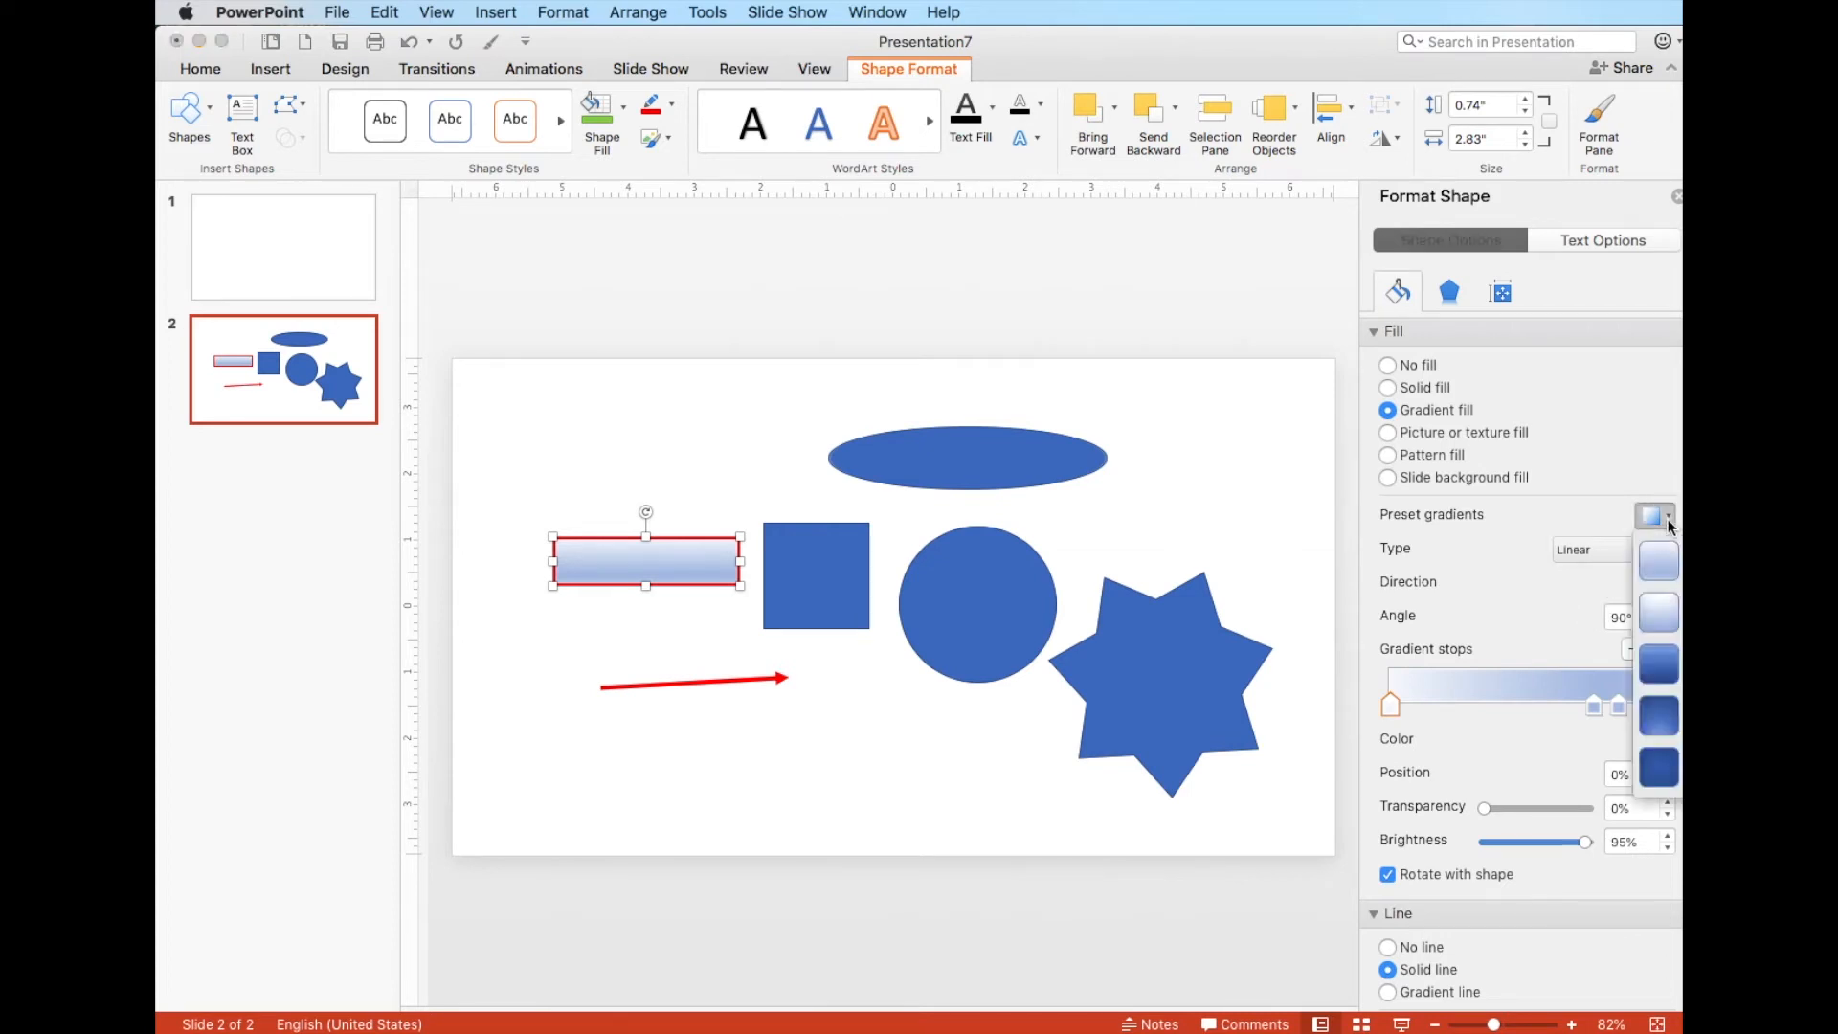
{"action": "left_click", "coordinate": [1663, 613]}
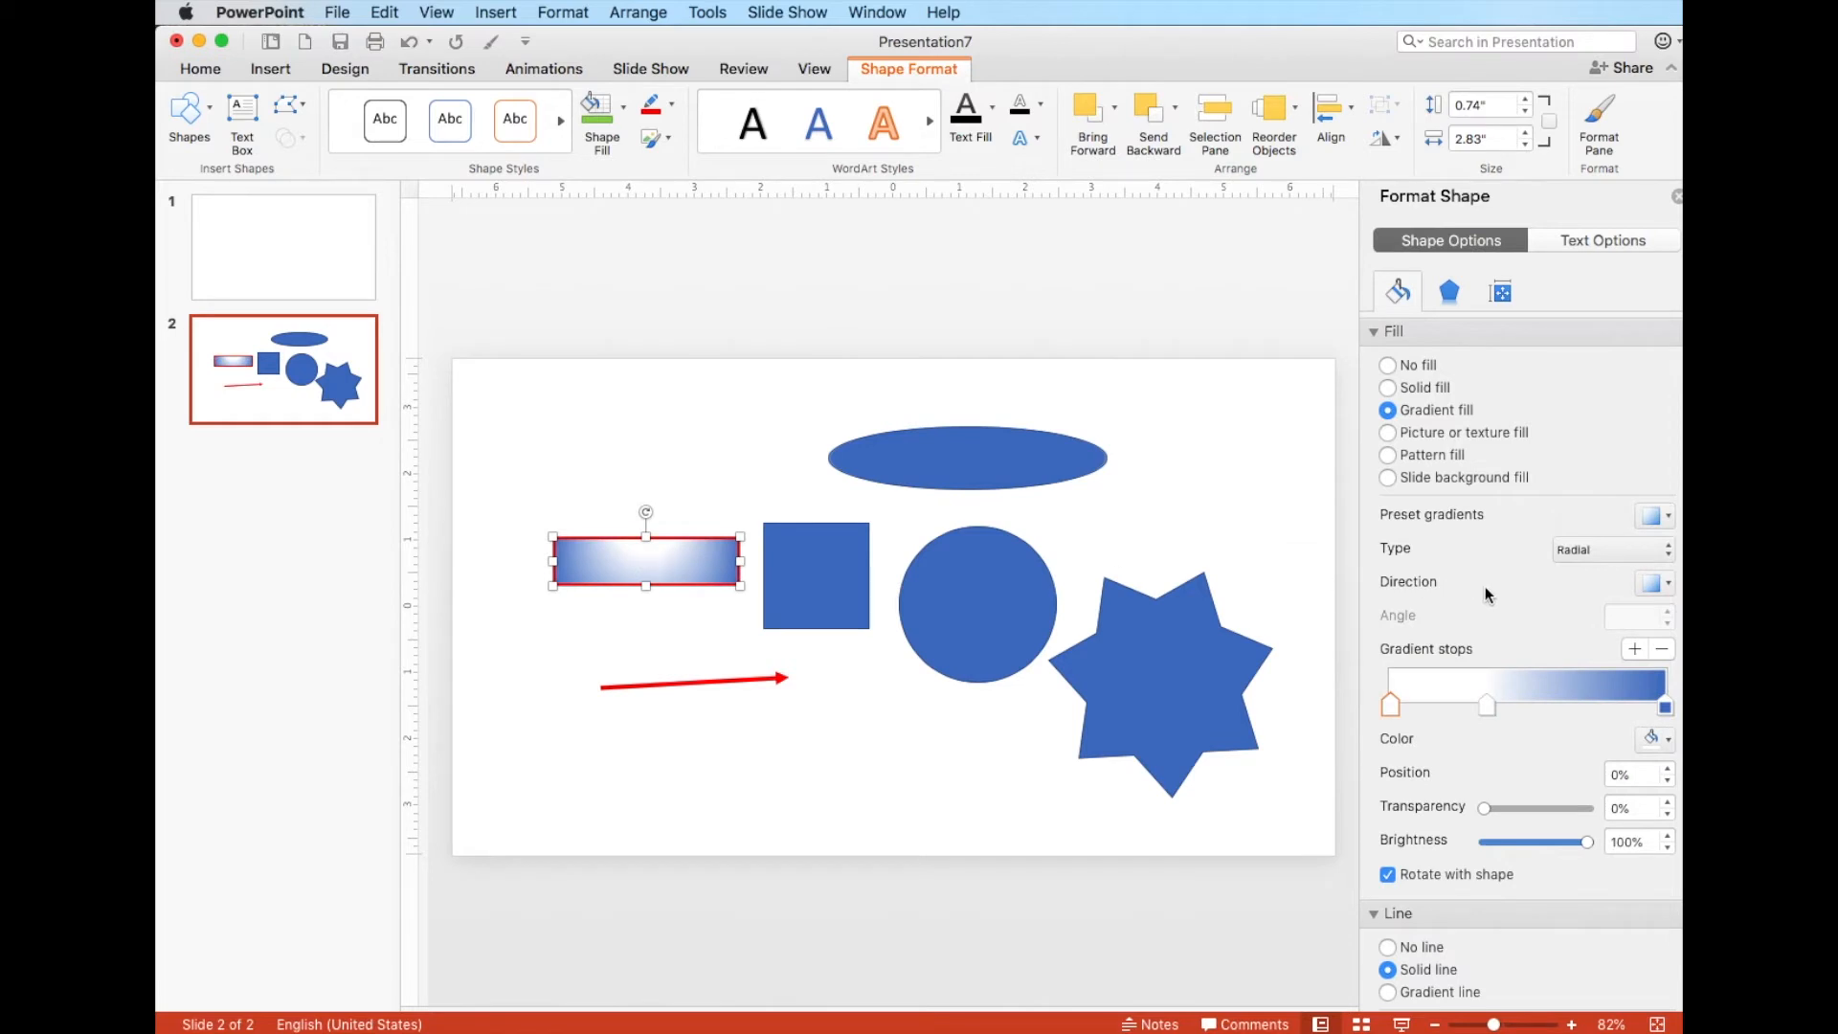
{"action": "left_click", "coordinate": [1668, 584]}
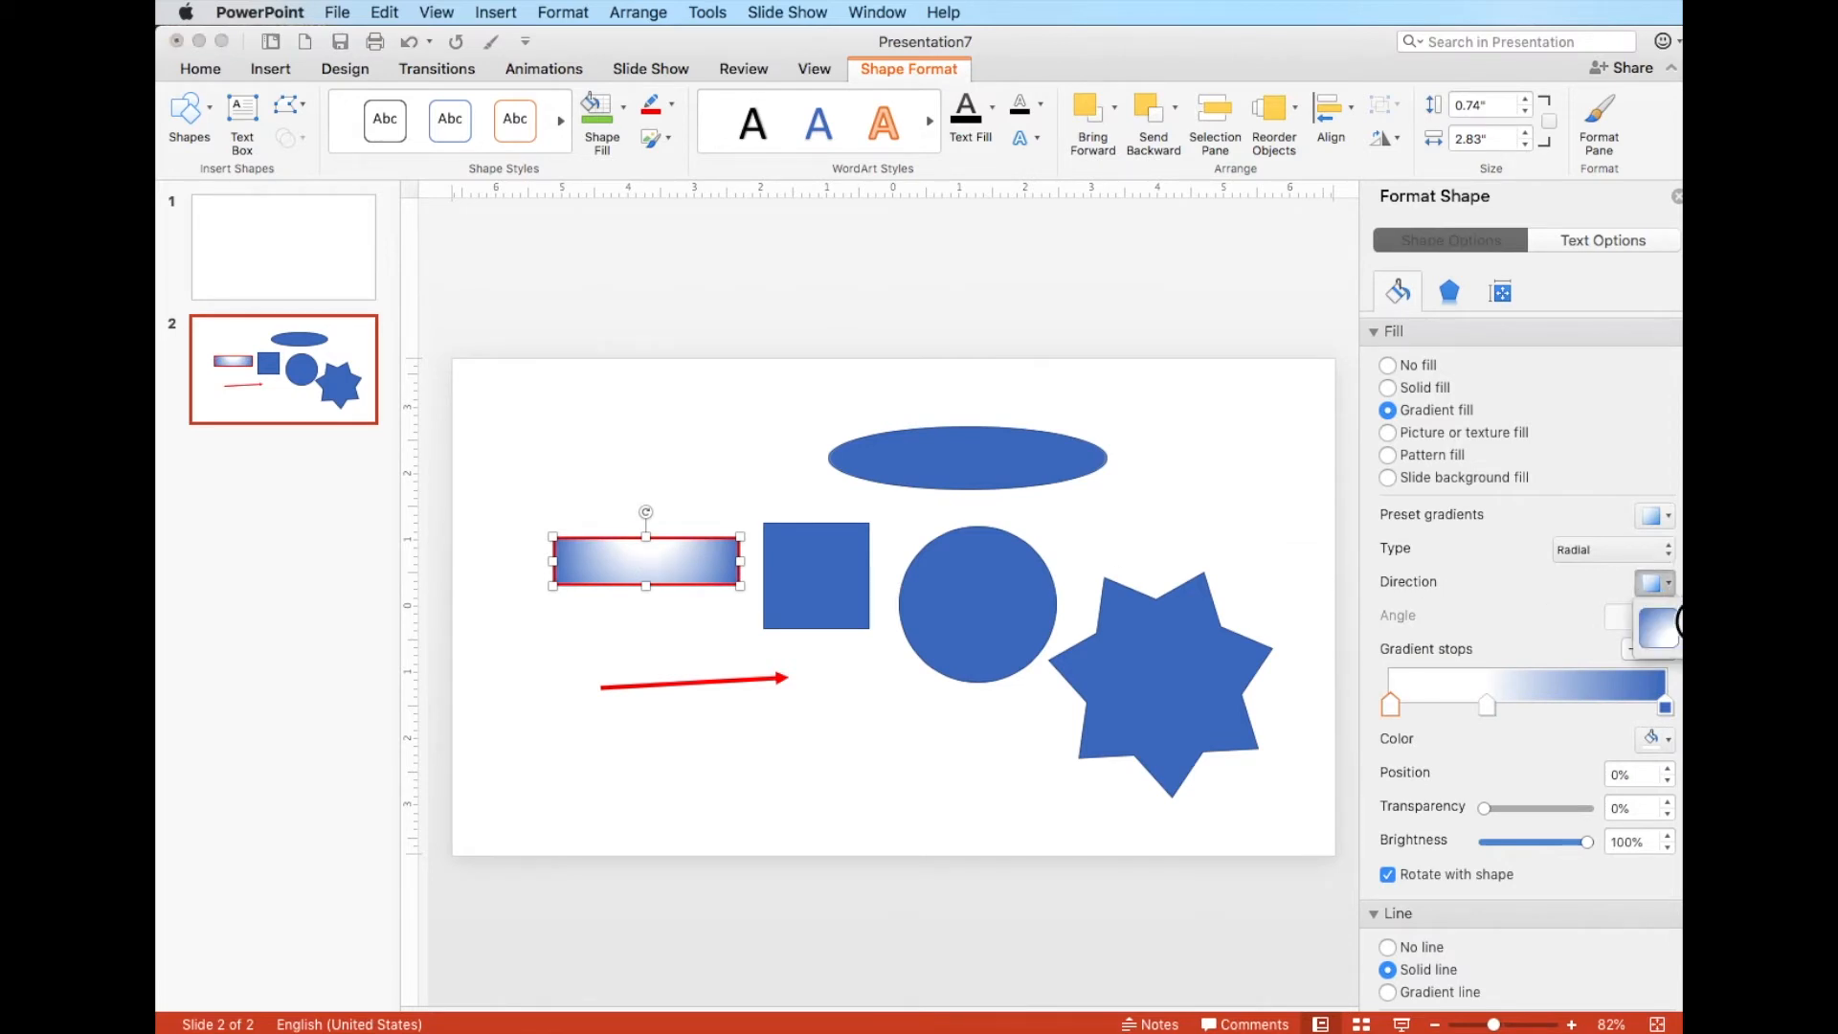
{"action": "left_click", "coordinate": [1671, 627]}
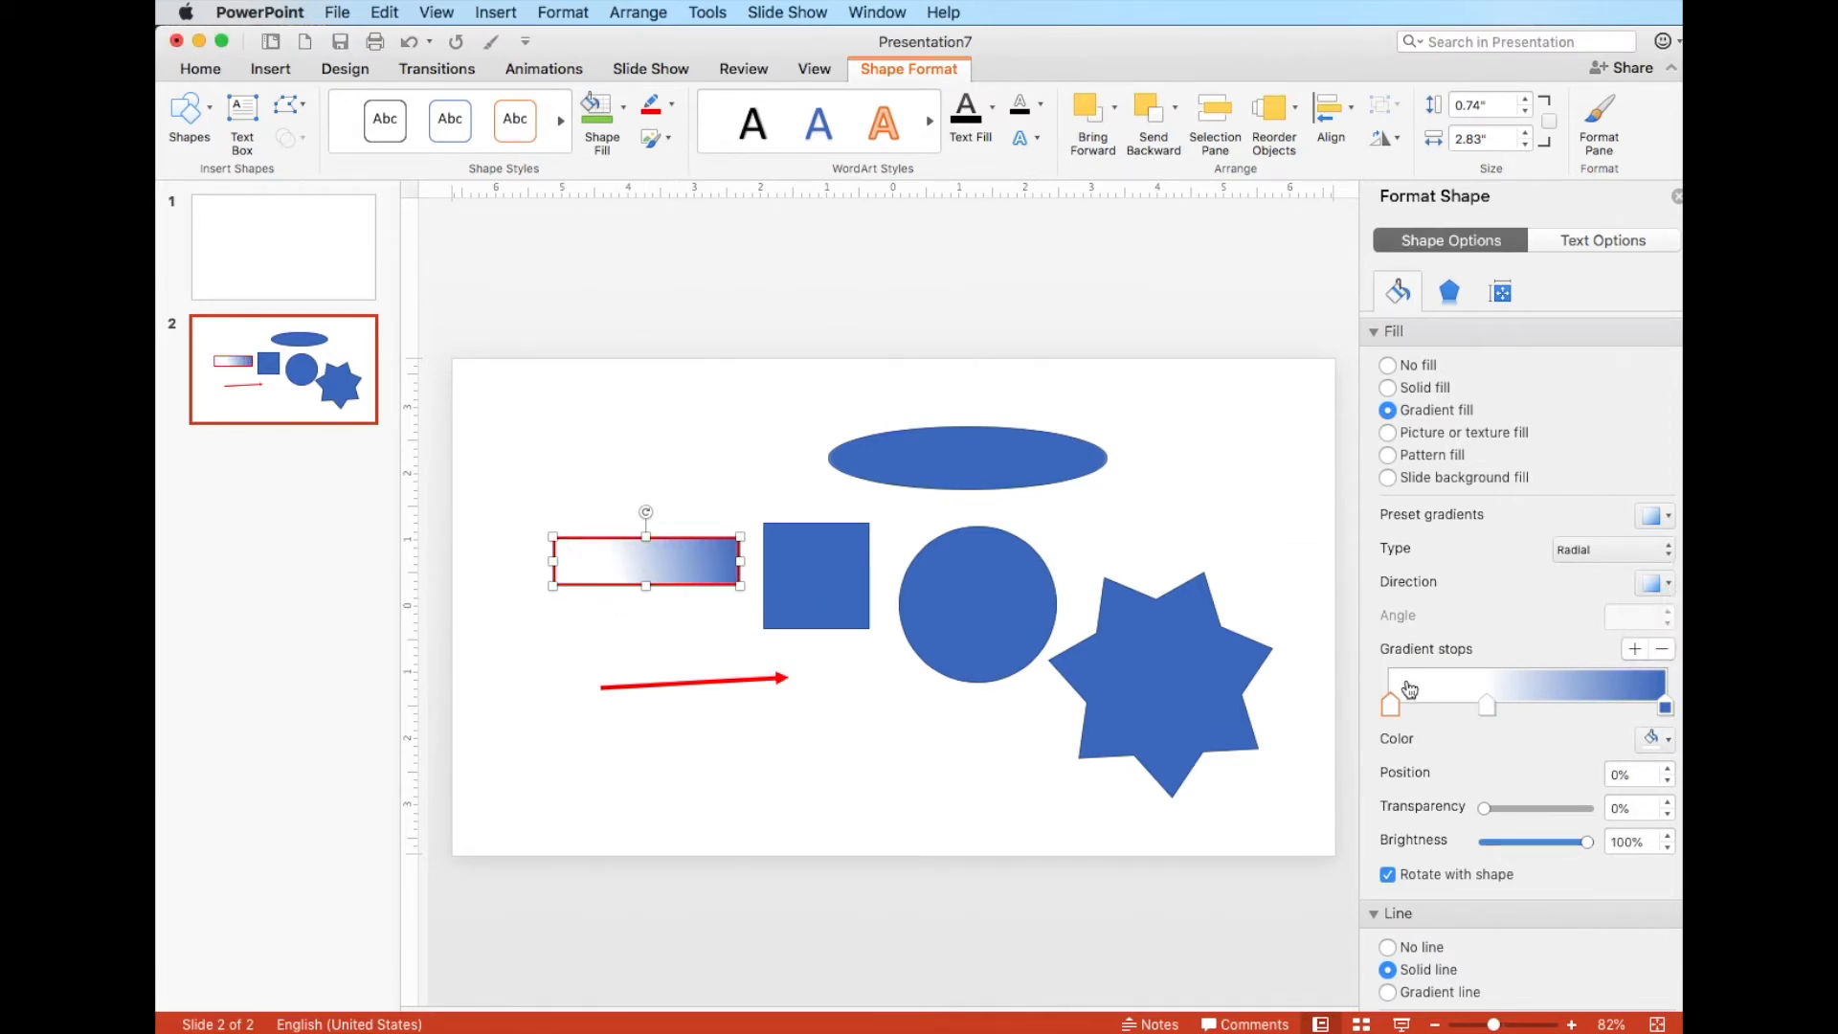
Color the rectangle's first gradient stop red with 74% transparency and shift the rectangle slightly down
{"action": "left_click", "coordinate": [1653, 739]}
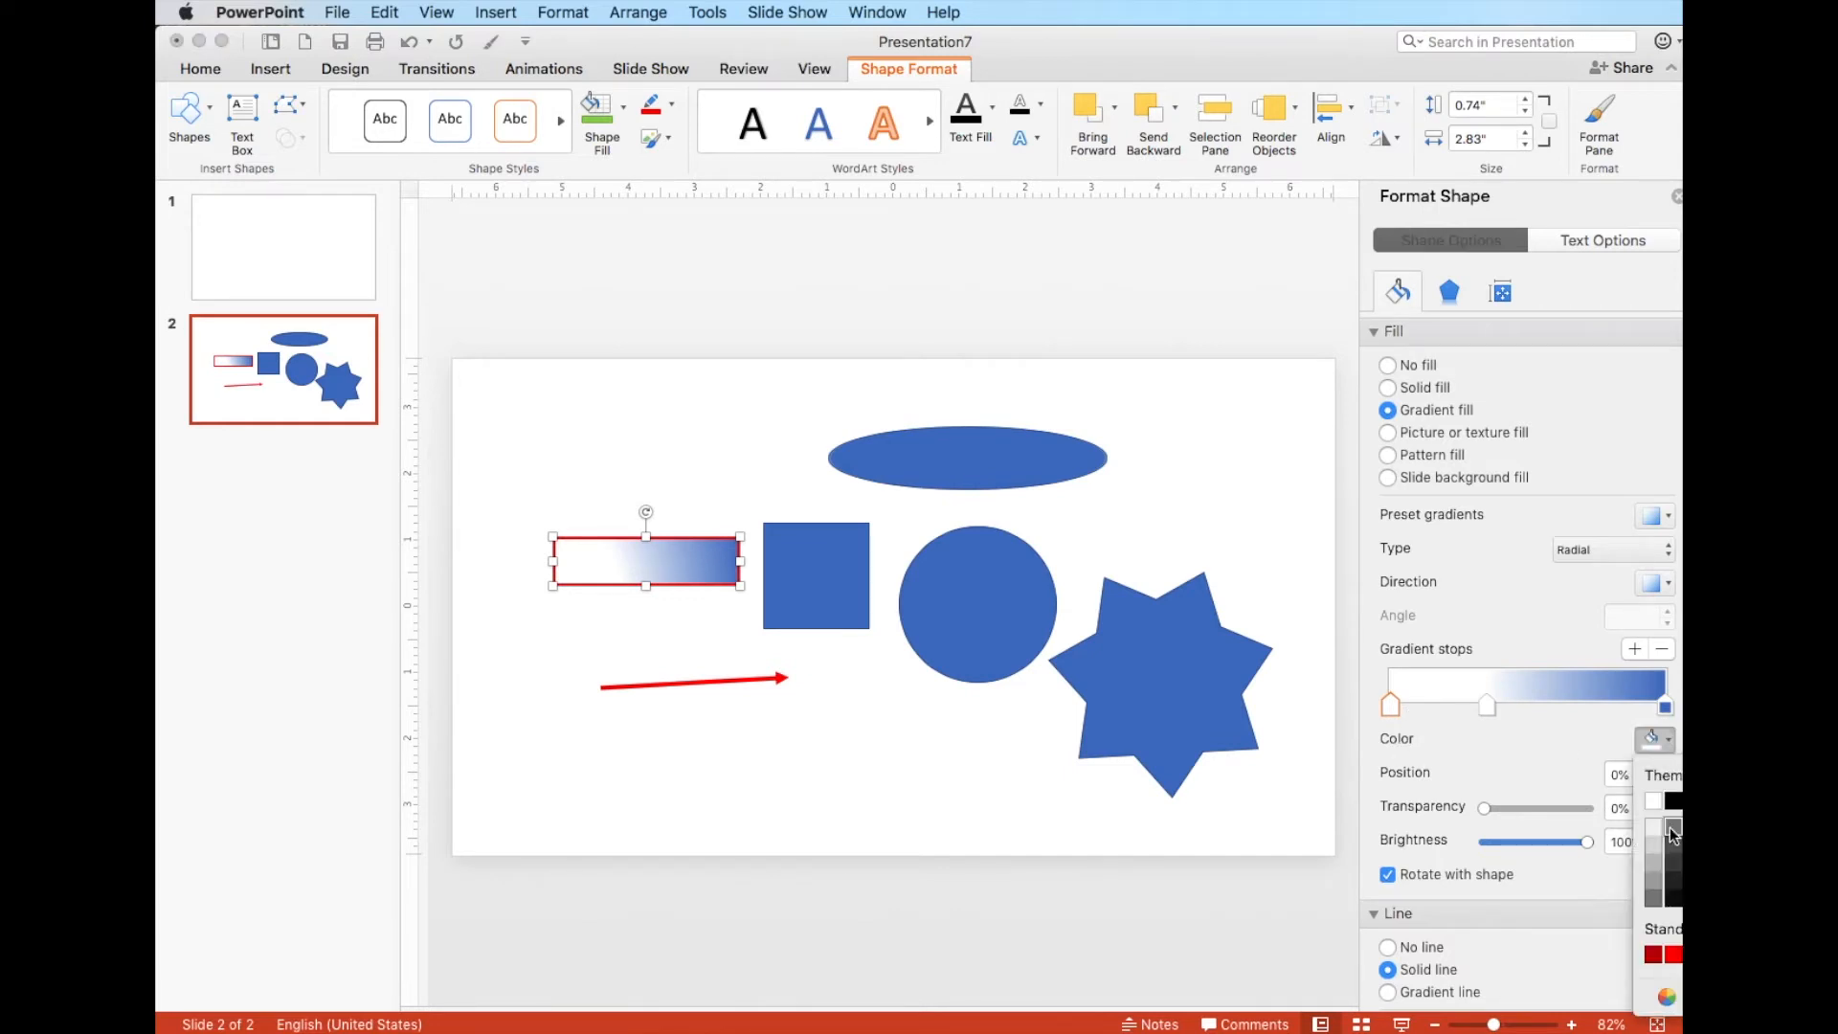
{"action": "left_click", "coordinate": [1667, 959]}
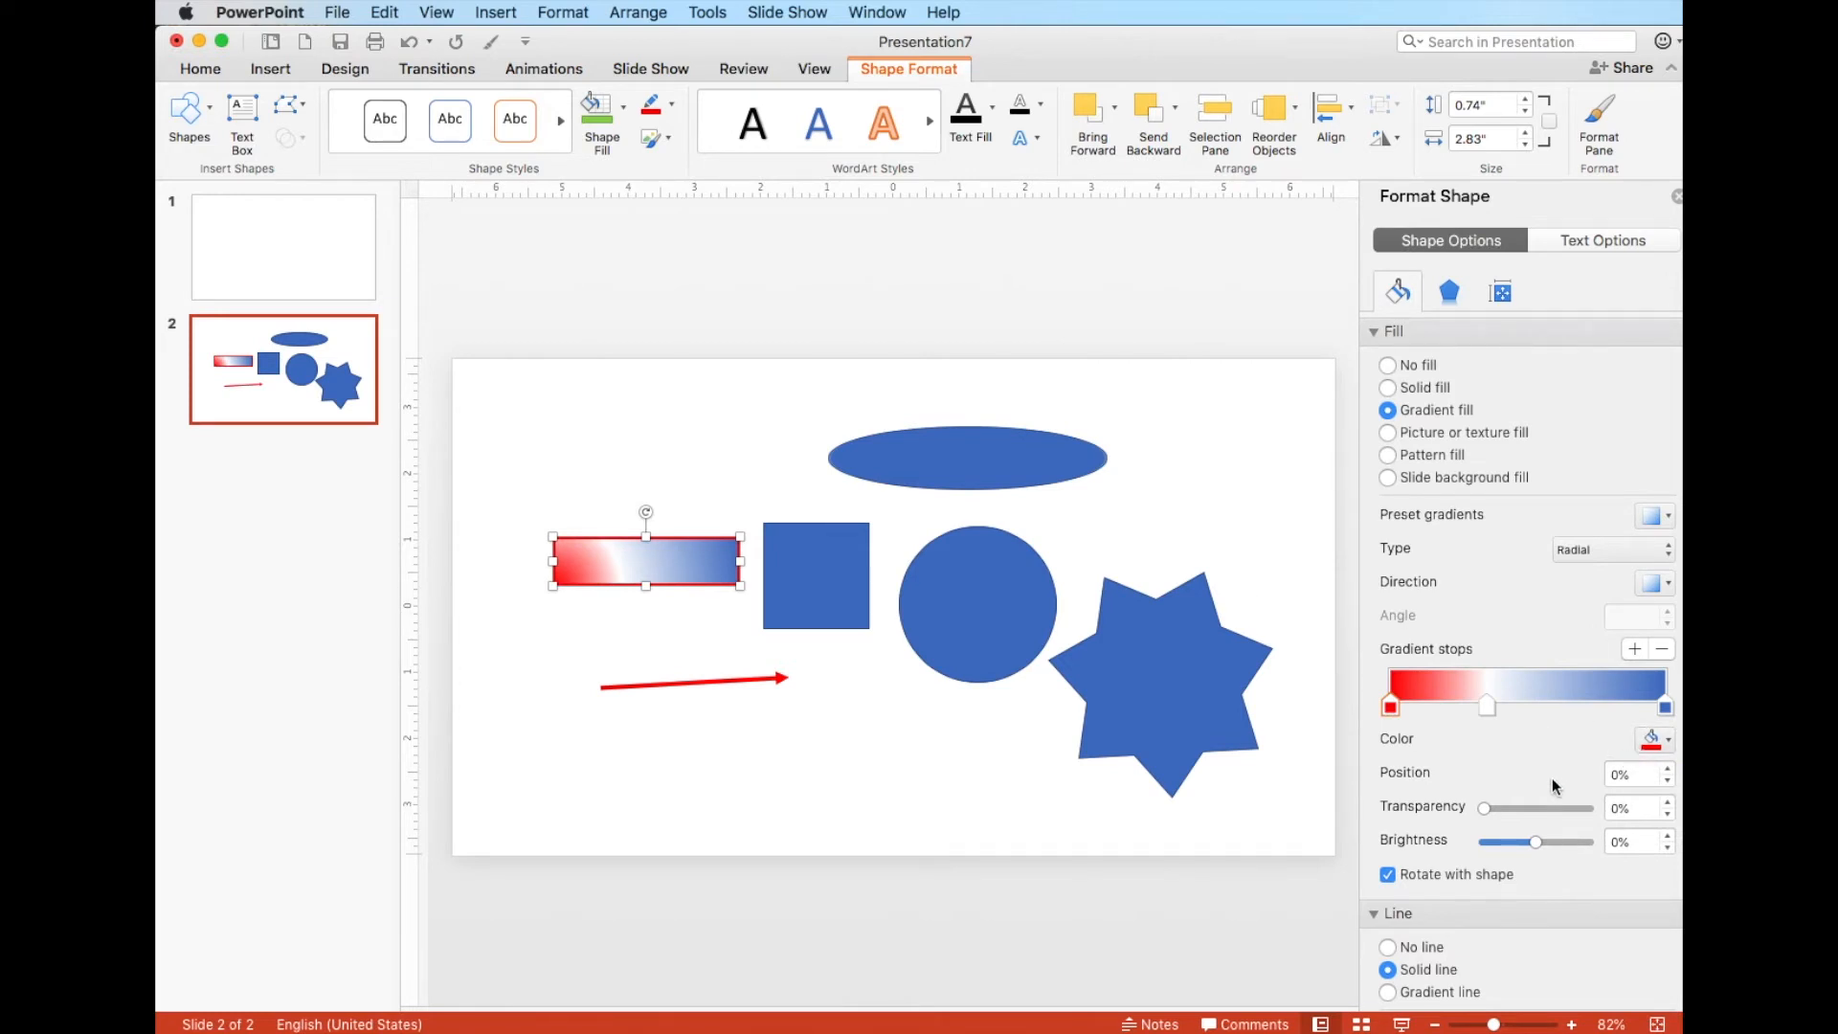
{"action": "left_click_drag", "start_coordinate": [1484, 807], "coordinate": [1561, 809]}
{"action": "mouse_move", "coordinate": [609, 574]}
{"action": "left_mouse_down"}
{"action": "mouse_move", "coordinate": [775, 586]}
{"action": "mouse_move", "coordinate": [604, 598]}
{"action": "left_mouse_up"}
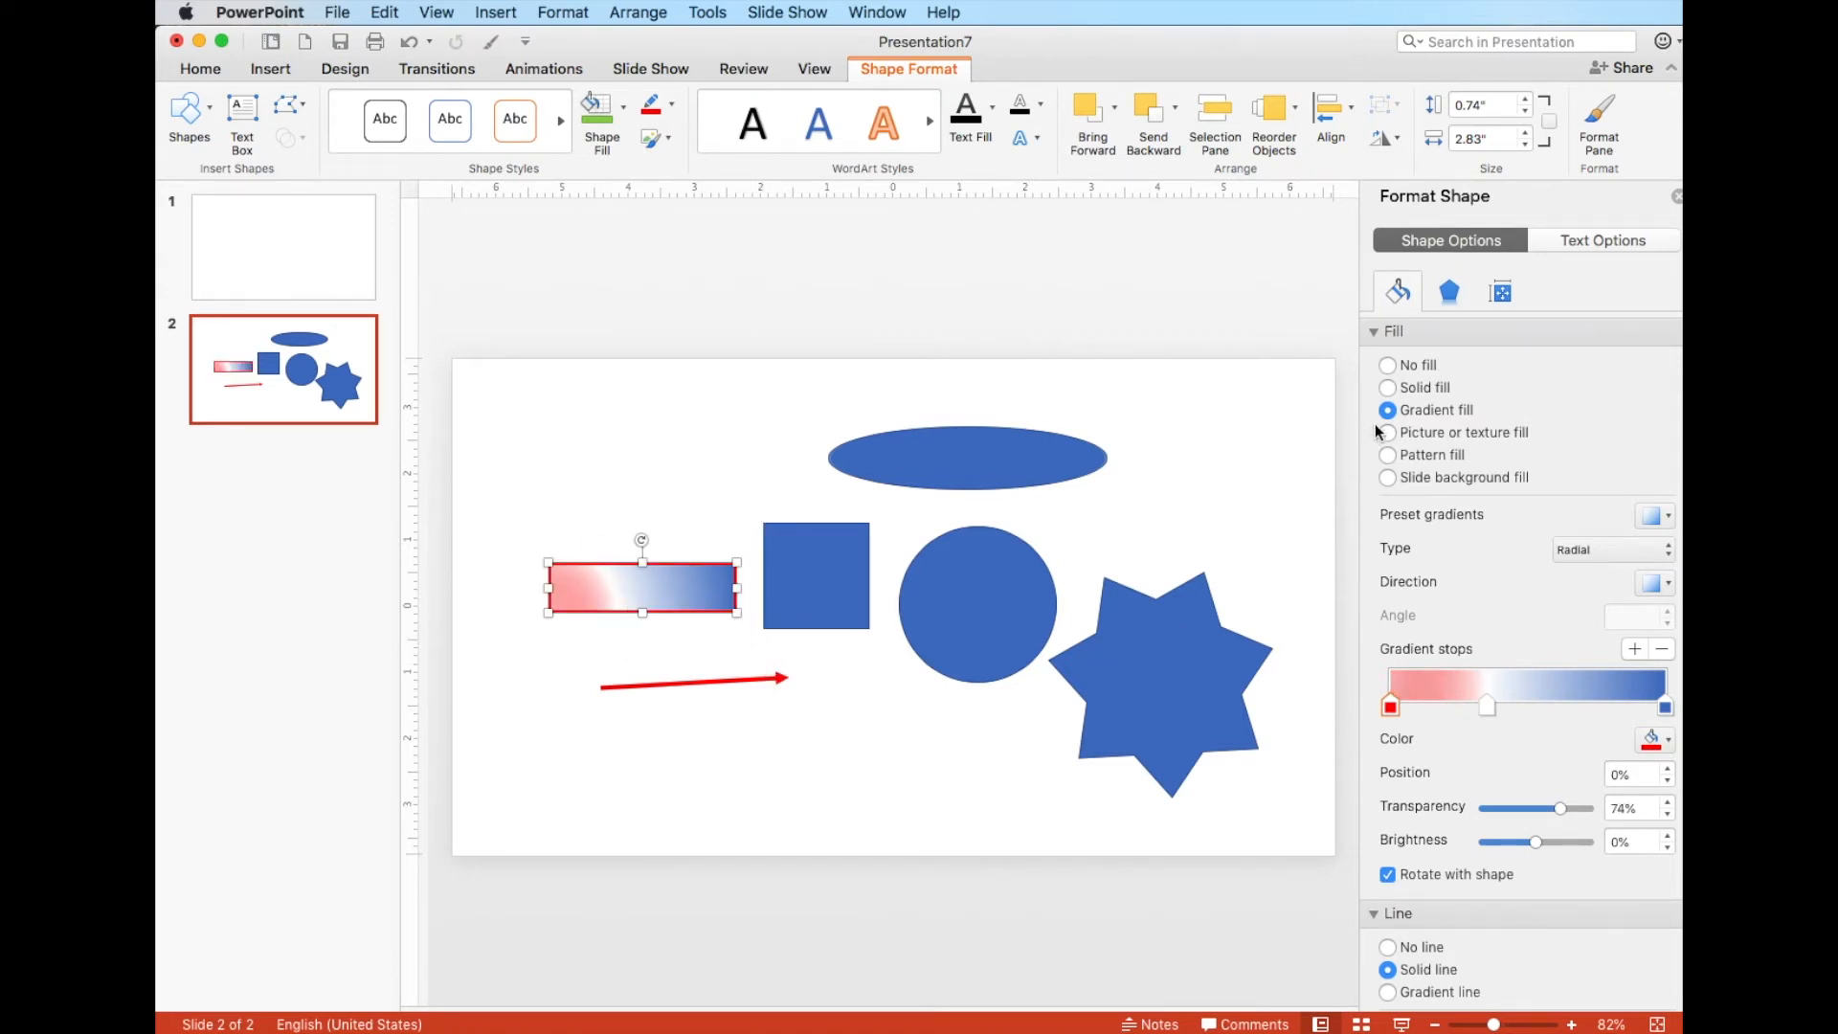
Fill the blue ellipse above the other shapes with a light brown wood-grain texture
{"action": "left_click", "coordinate": [970, 459]}
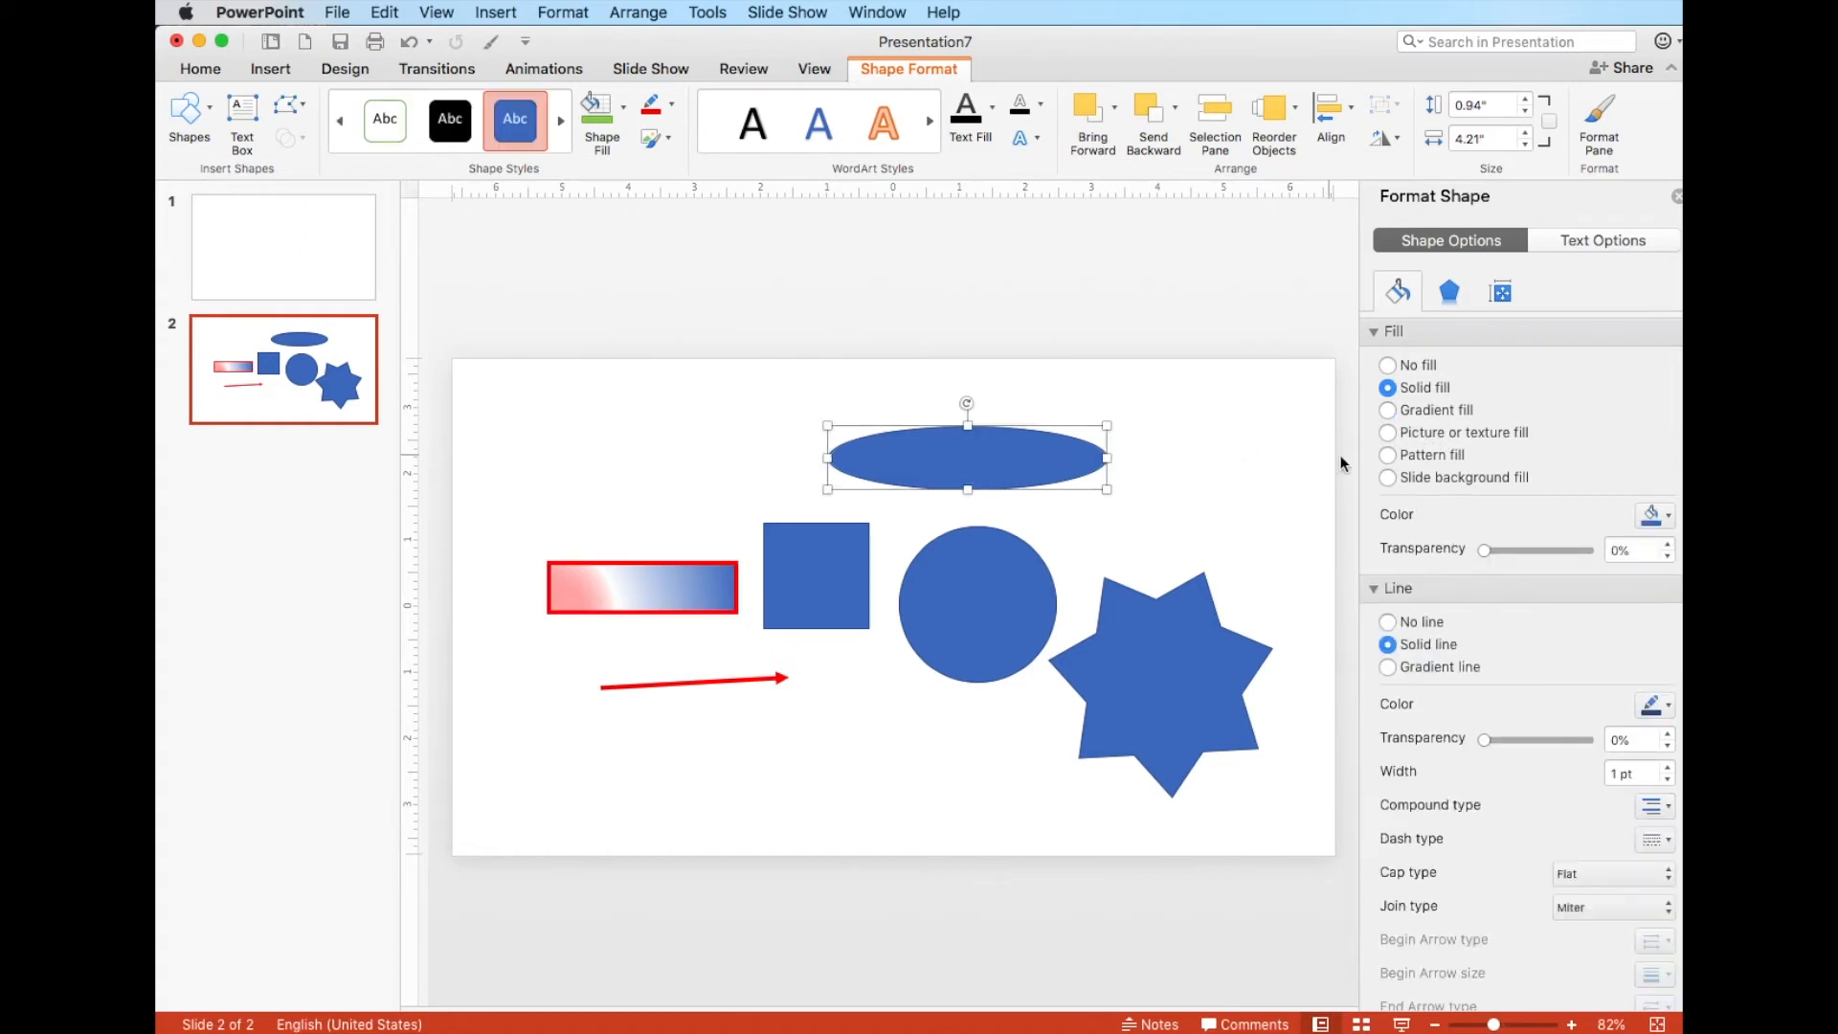
{"action": "left_click", "coordinate": [1477, 432]}
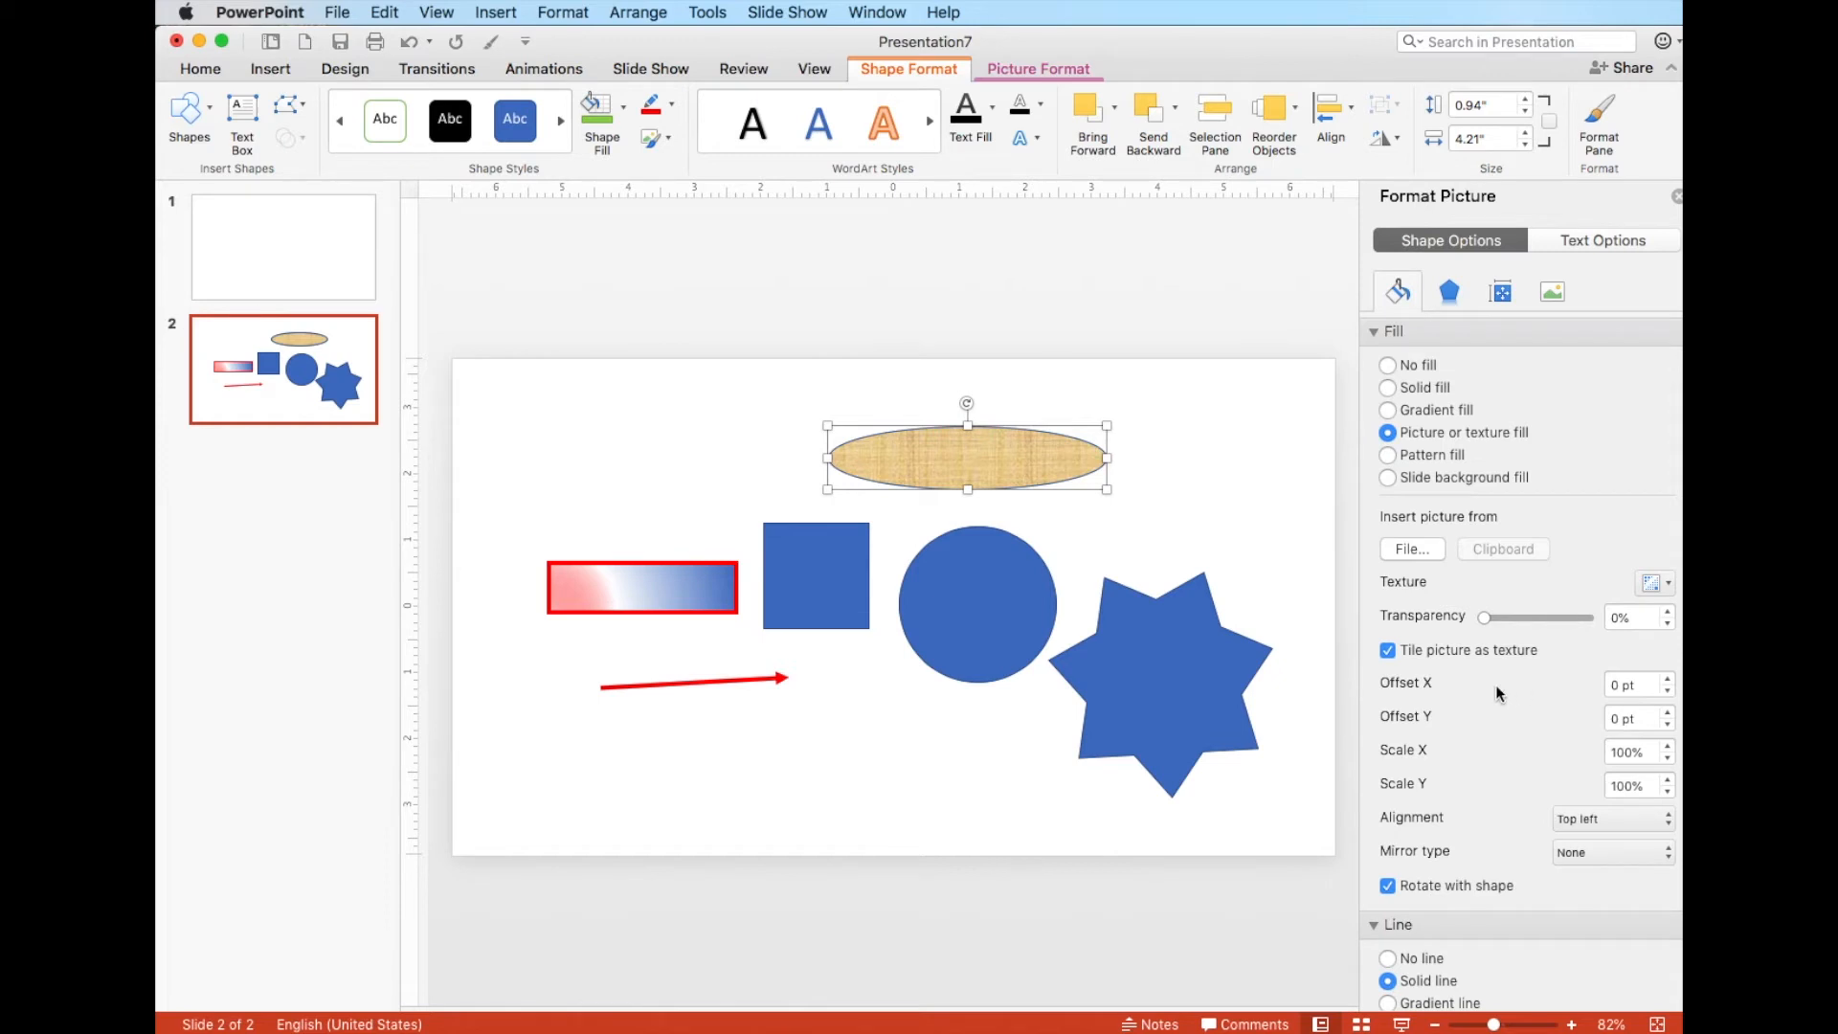
{"action": "left_click", "coordinate": [1661, 586]}
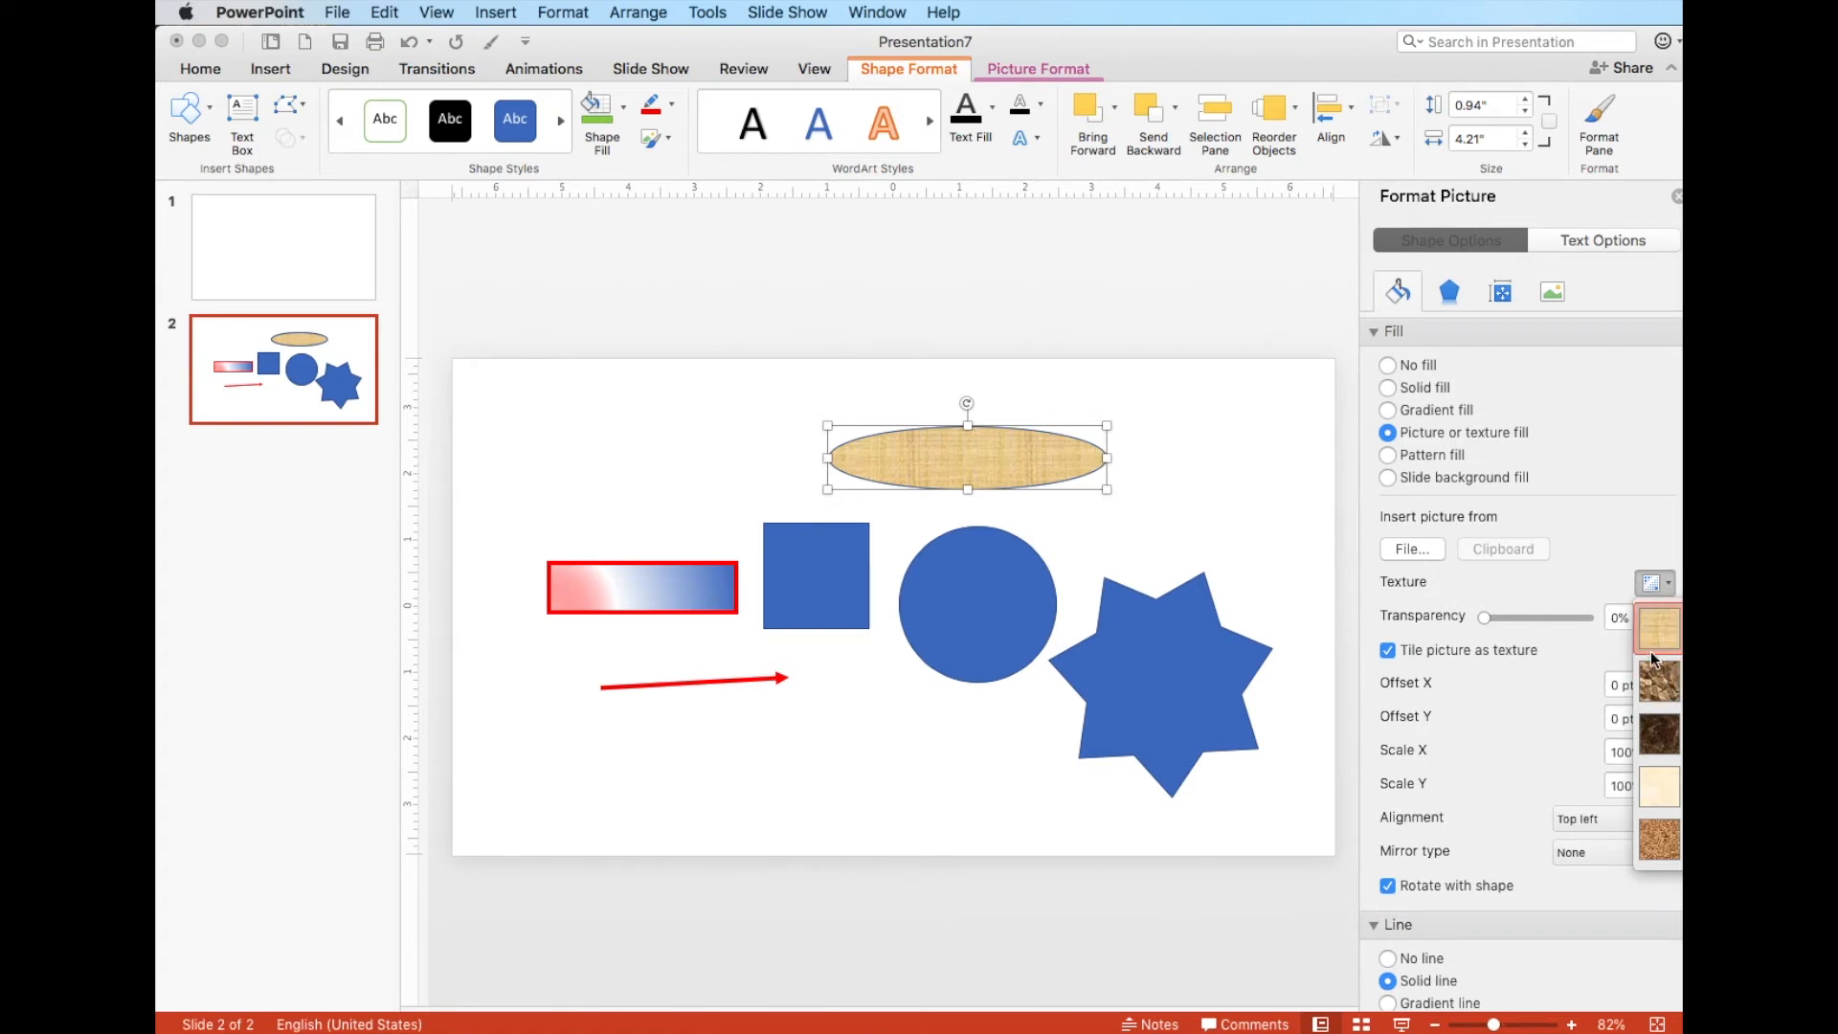
{"action": "left_click_drag", "start_coordinate": [1306, 31], "coordinate": [1023, 45]}
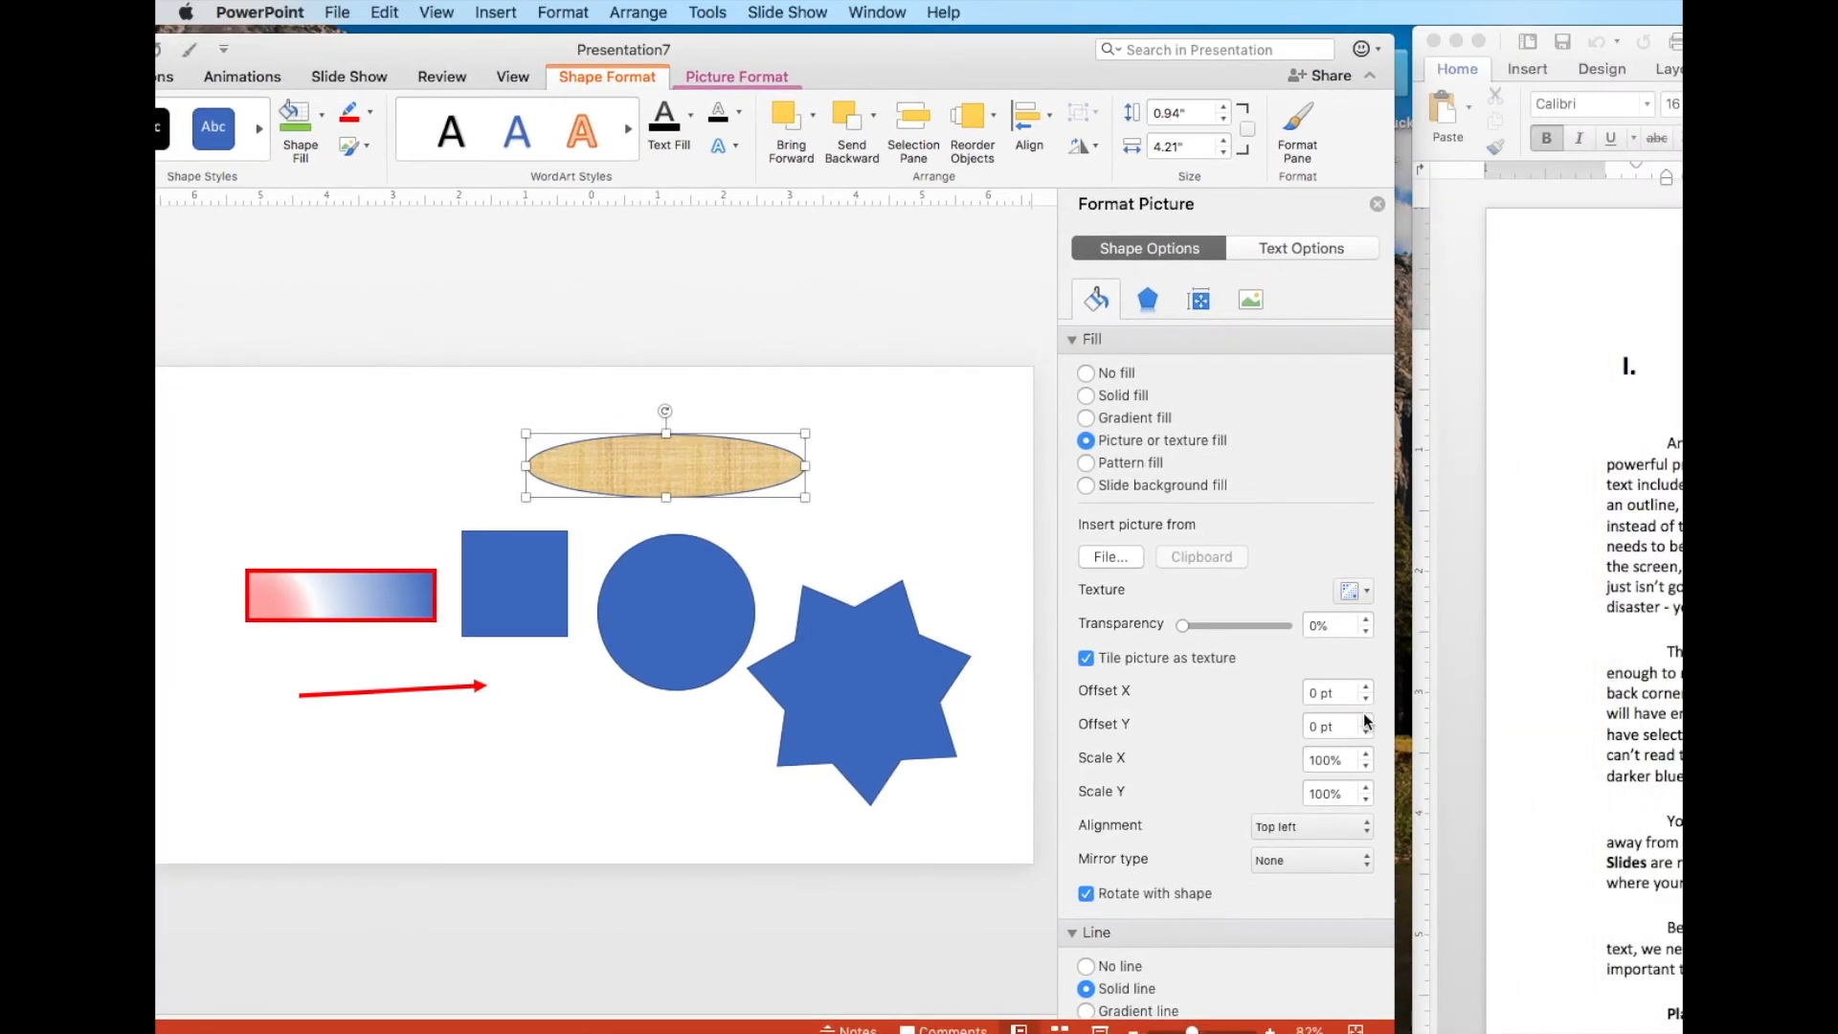
{"action": "left_click", "coordinate": [1353, 591]}
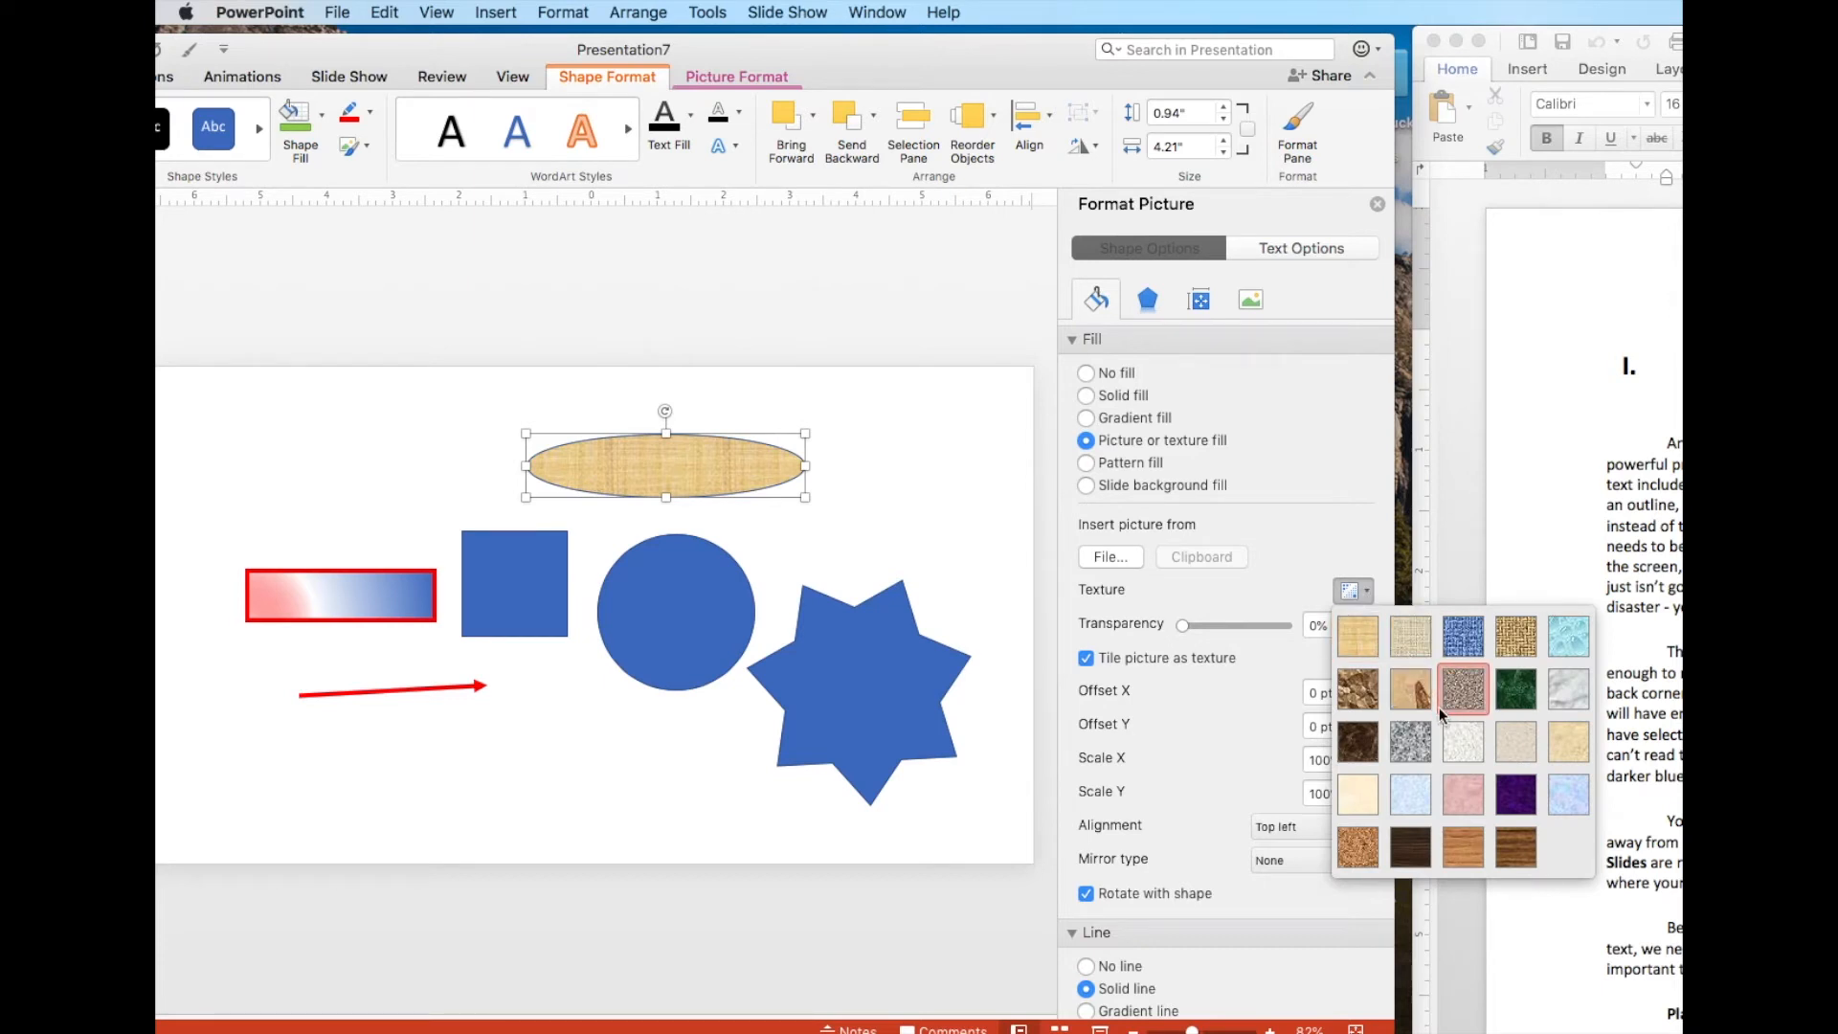
{"action": "left_click", "coordinate": [1462, 847]}
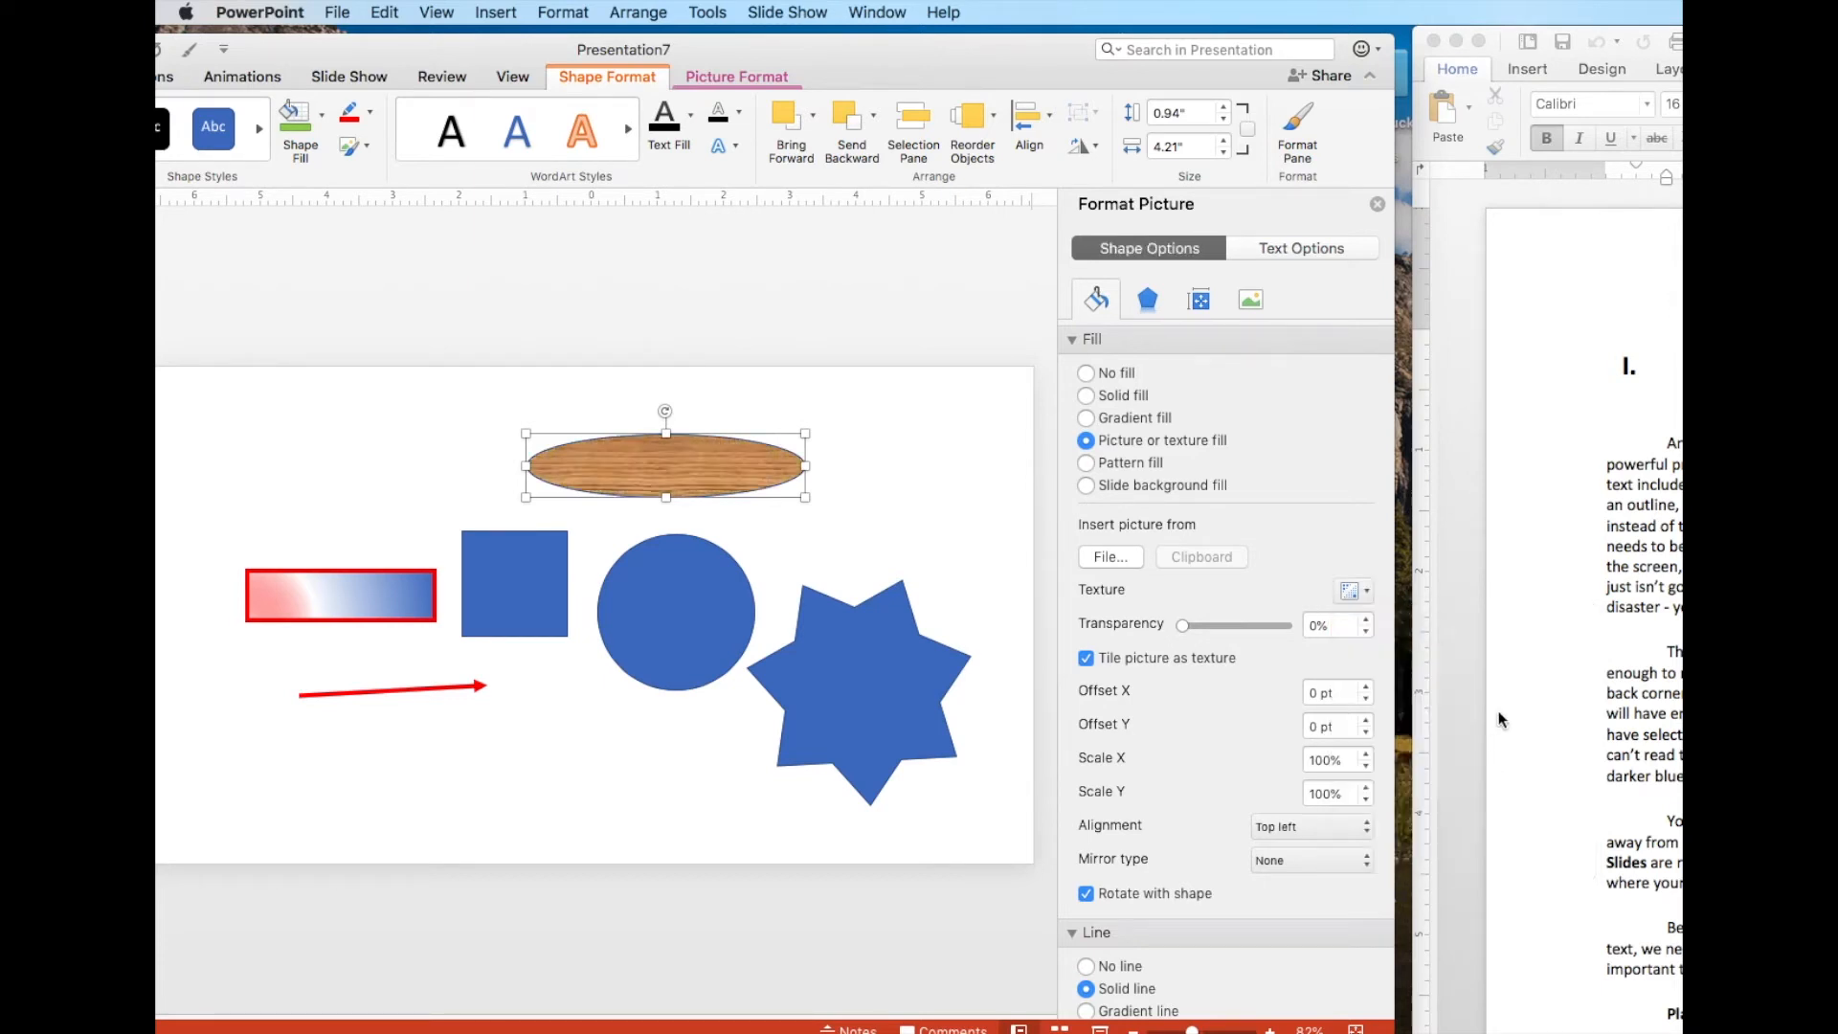
Enlarge the wood-textured ellipse to about 3.09" high beside the slide's upper right corner and set its outline weight to 4½ pt
{"action": "left_click_drag", "start_coordinate": [659, 492], "coordinate": [795, 603]}
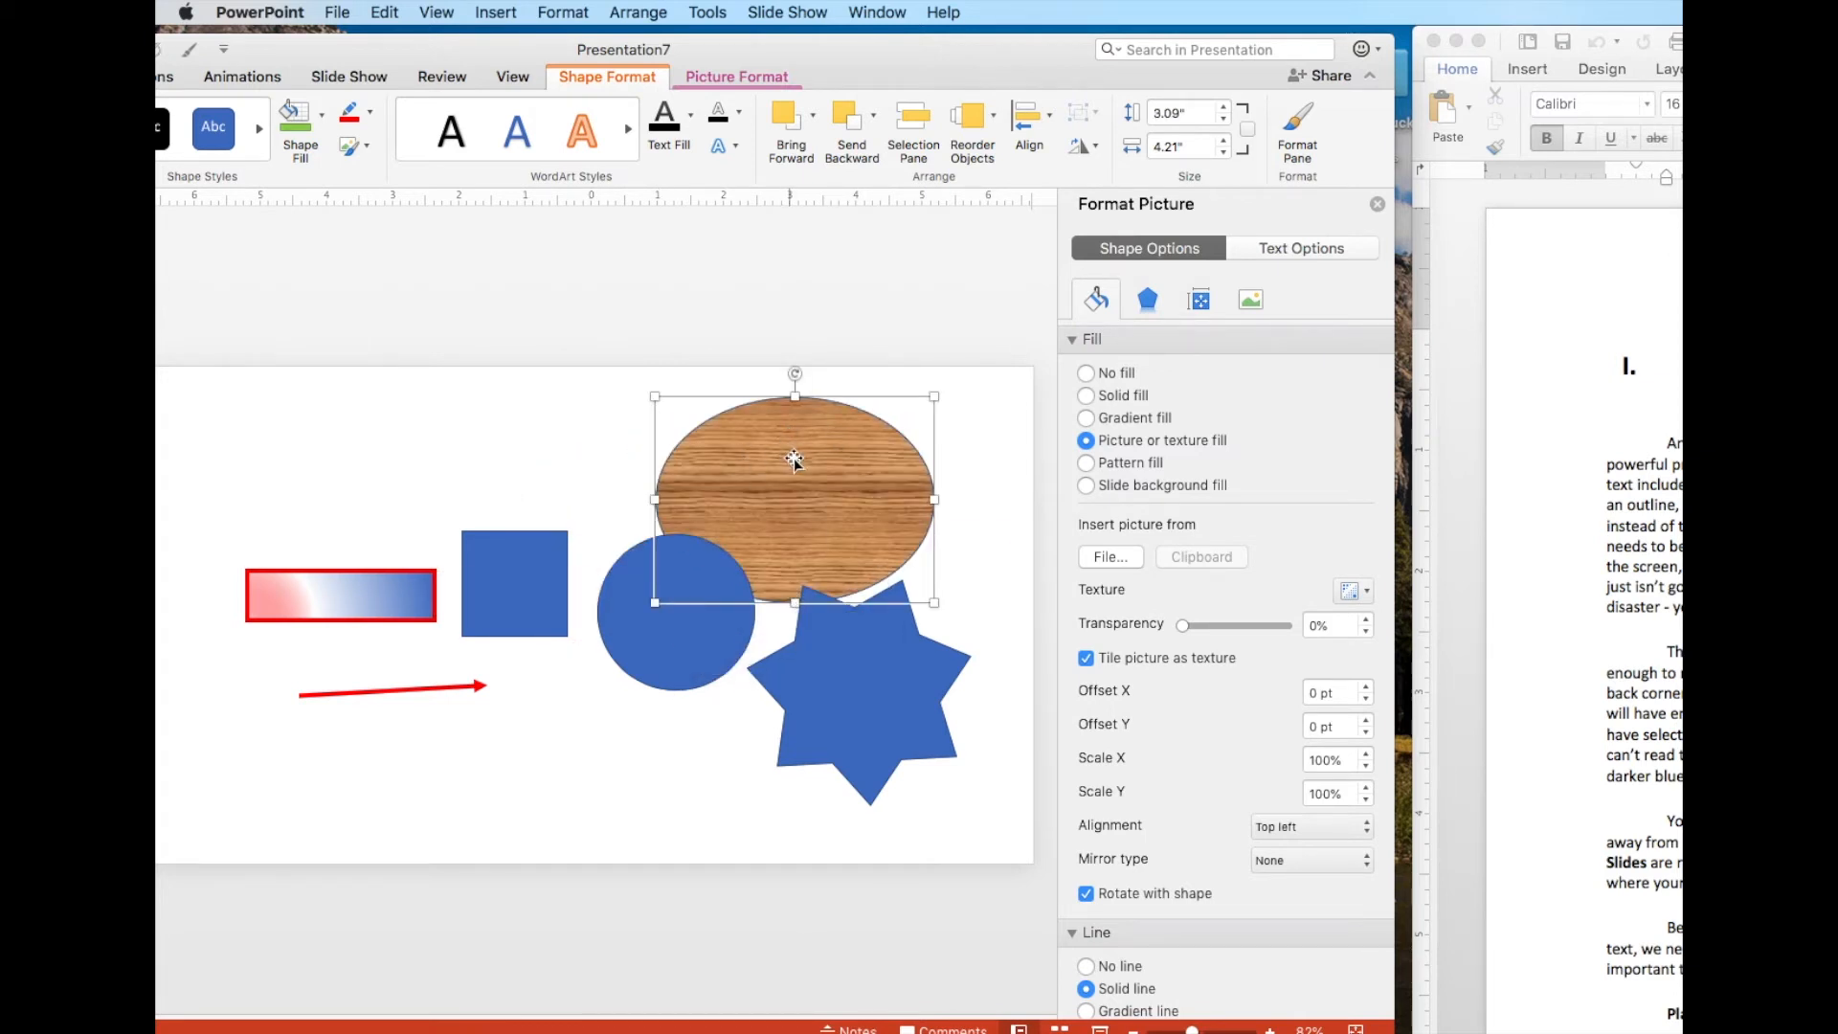
{"action": "left_click_drag", "start_coordinate": [795, 460], "coordinate": [833, 452]}
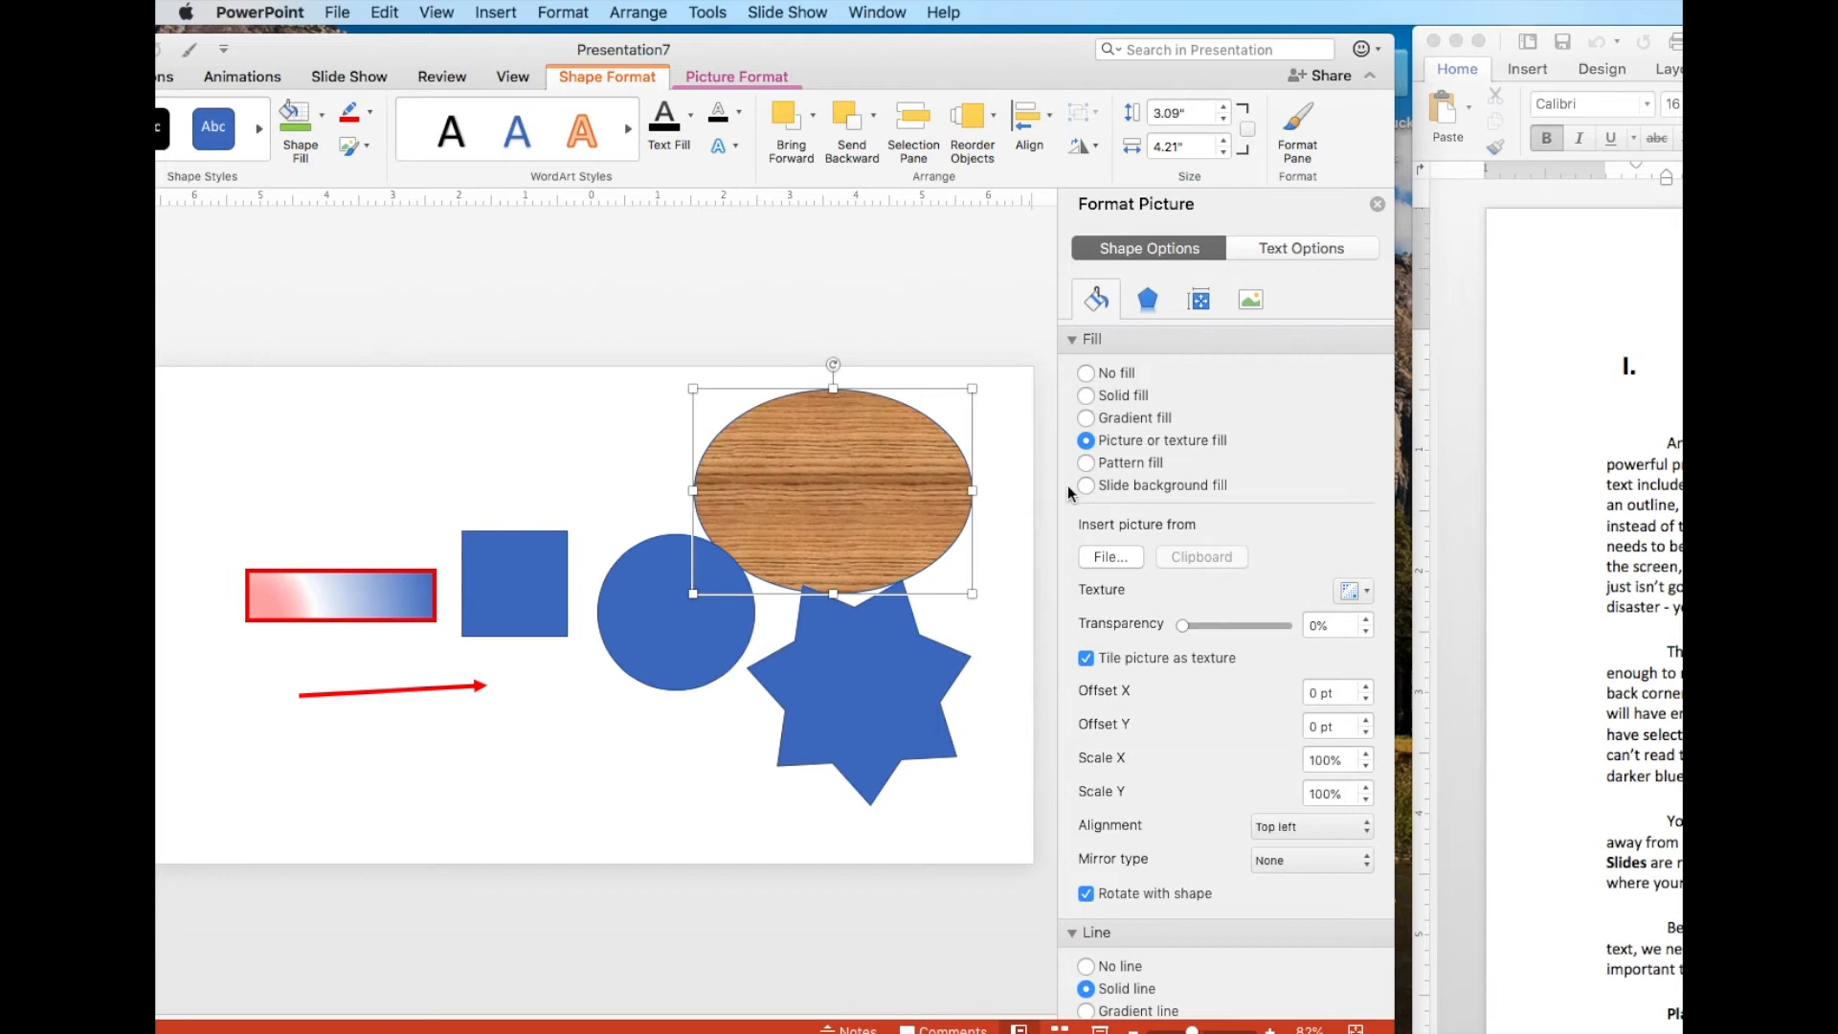
{"action": "left_click", "coordinate": [369, 112]}
{"action": "mouse_move", "coordinate": [431, 437]}
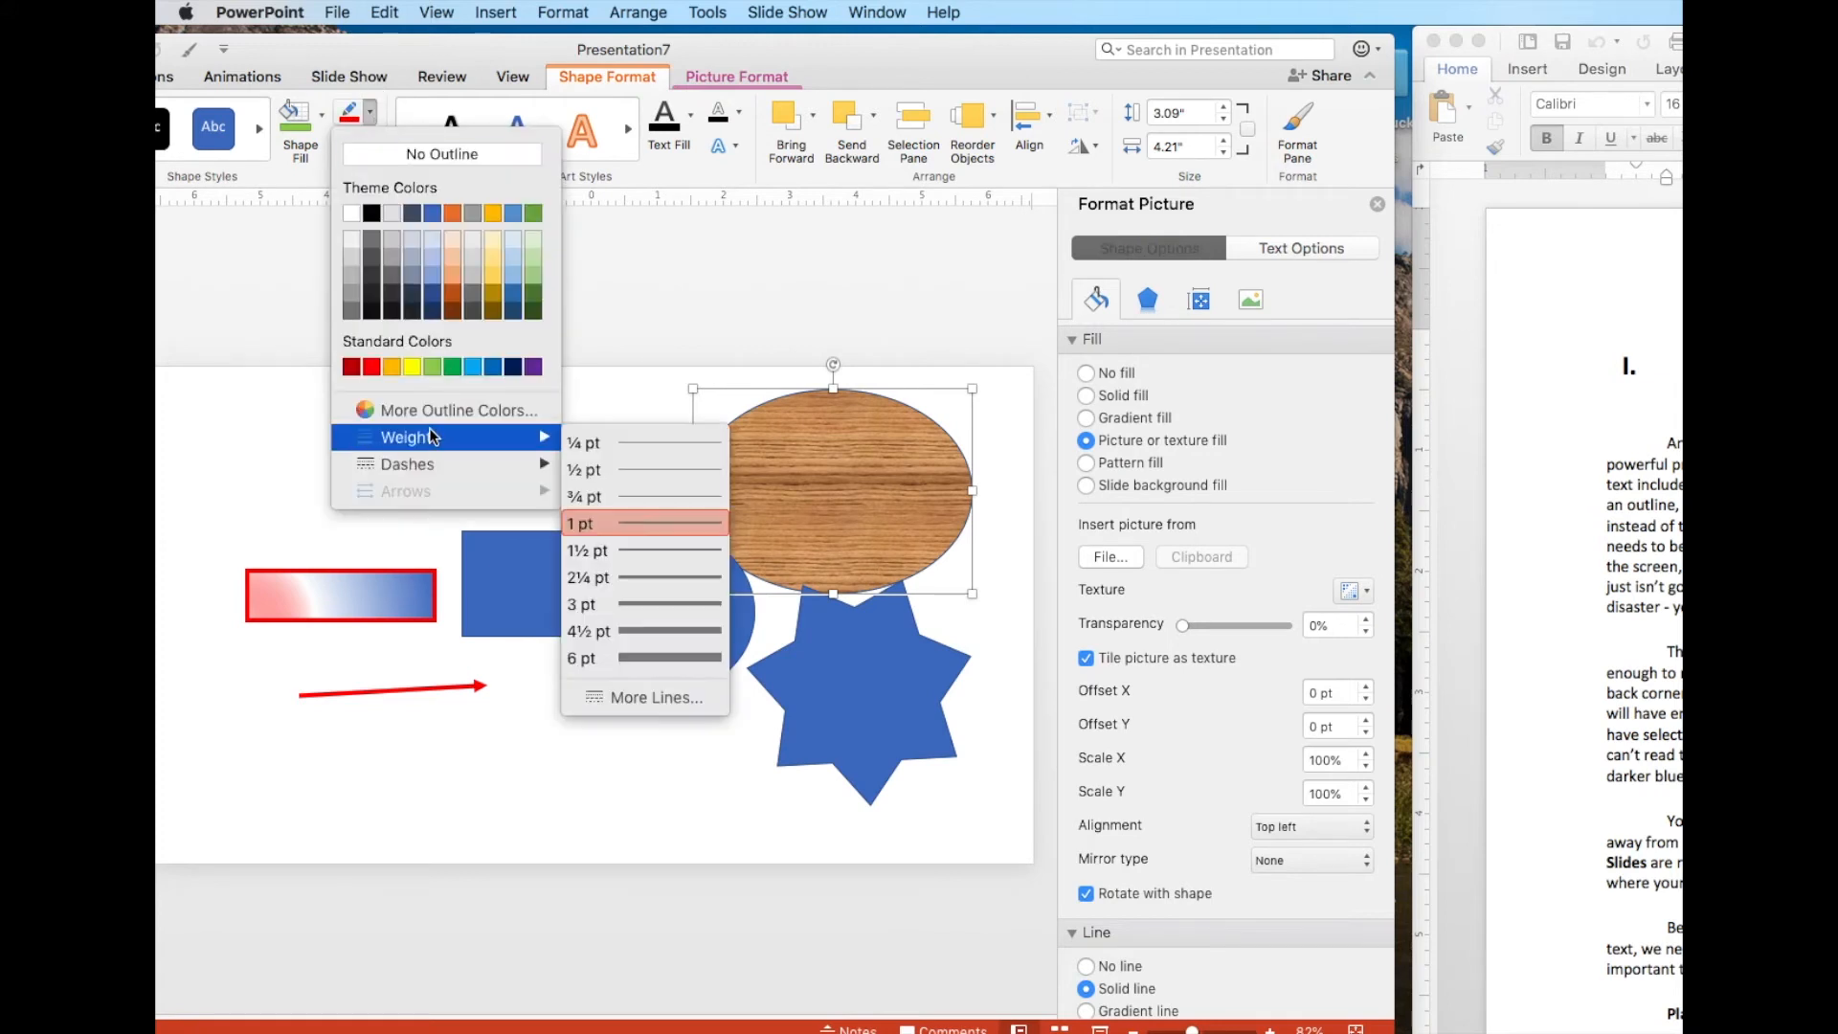
{"action": "left_click", "coordinate": [654, 629]}
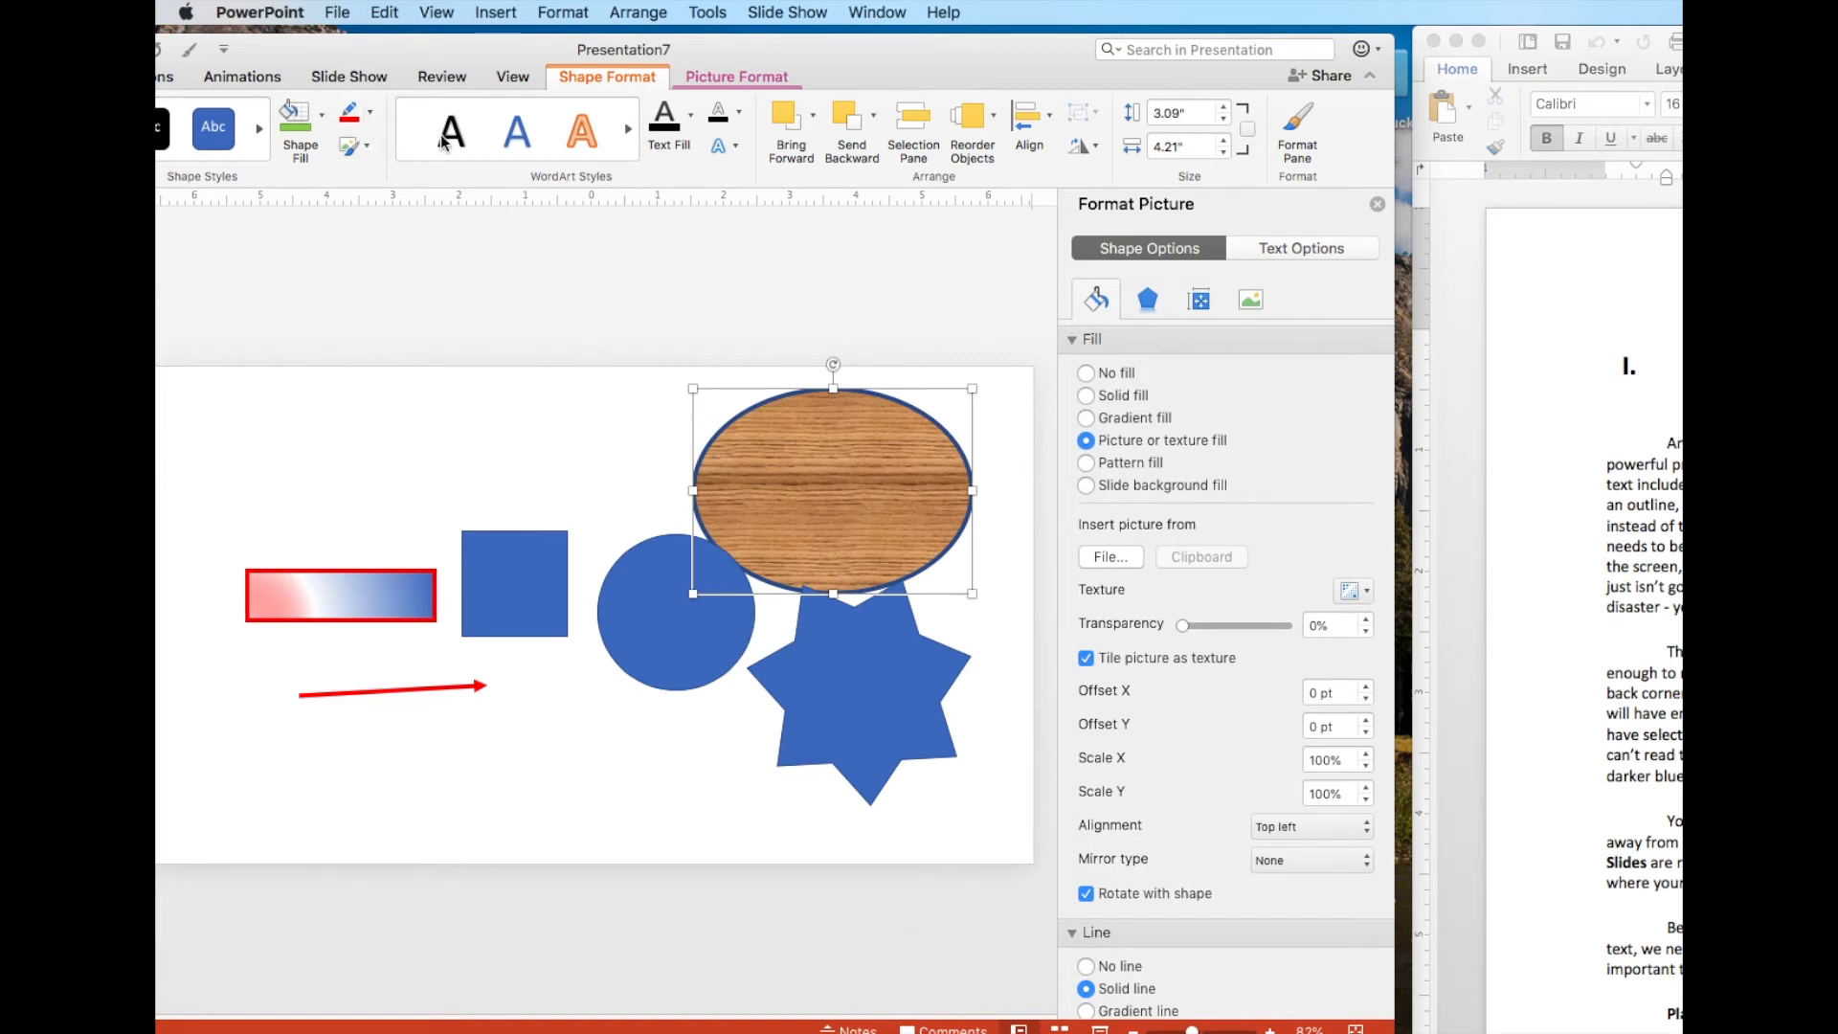
Move the ellipse left so it overlaps the blue square and change its fill to a dotted pattern
{"action": "left_click_drag", "start_coordinate": [823, 469], "coordinate": [553, 469]}
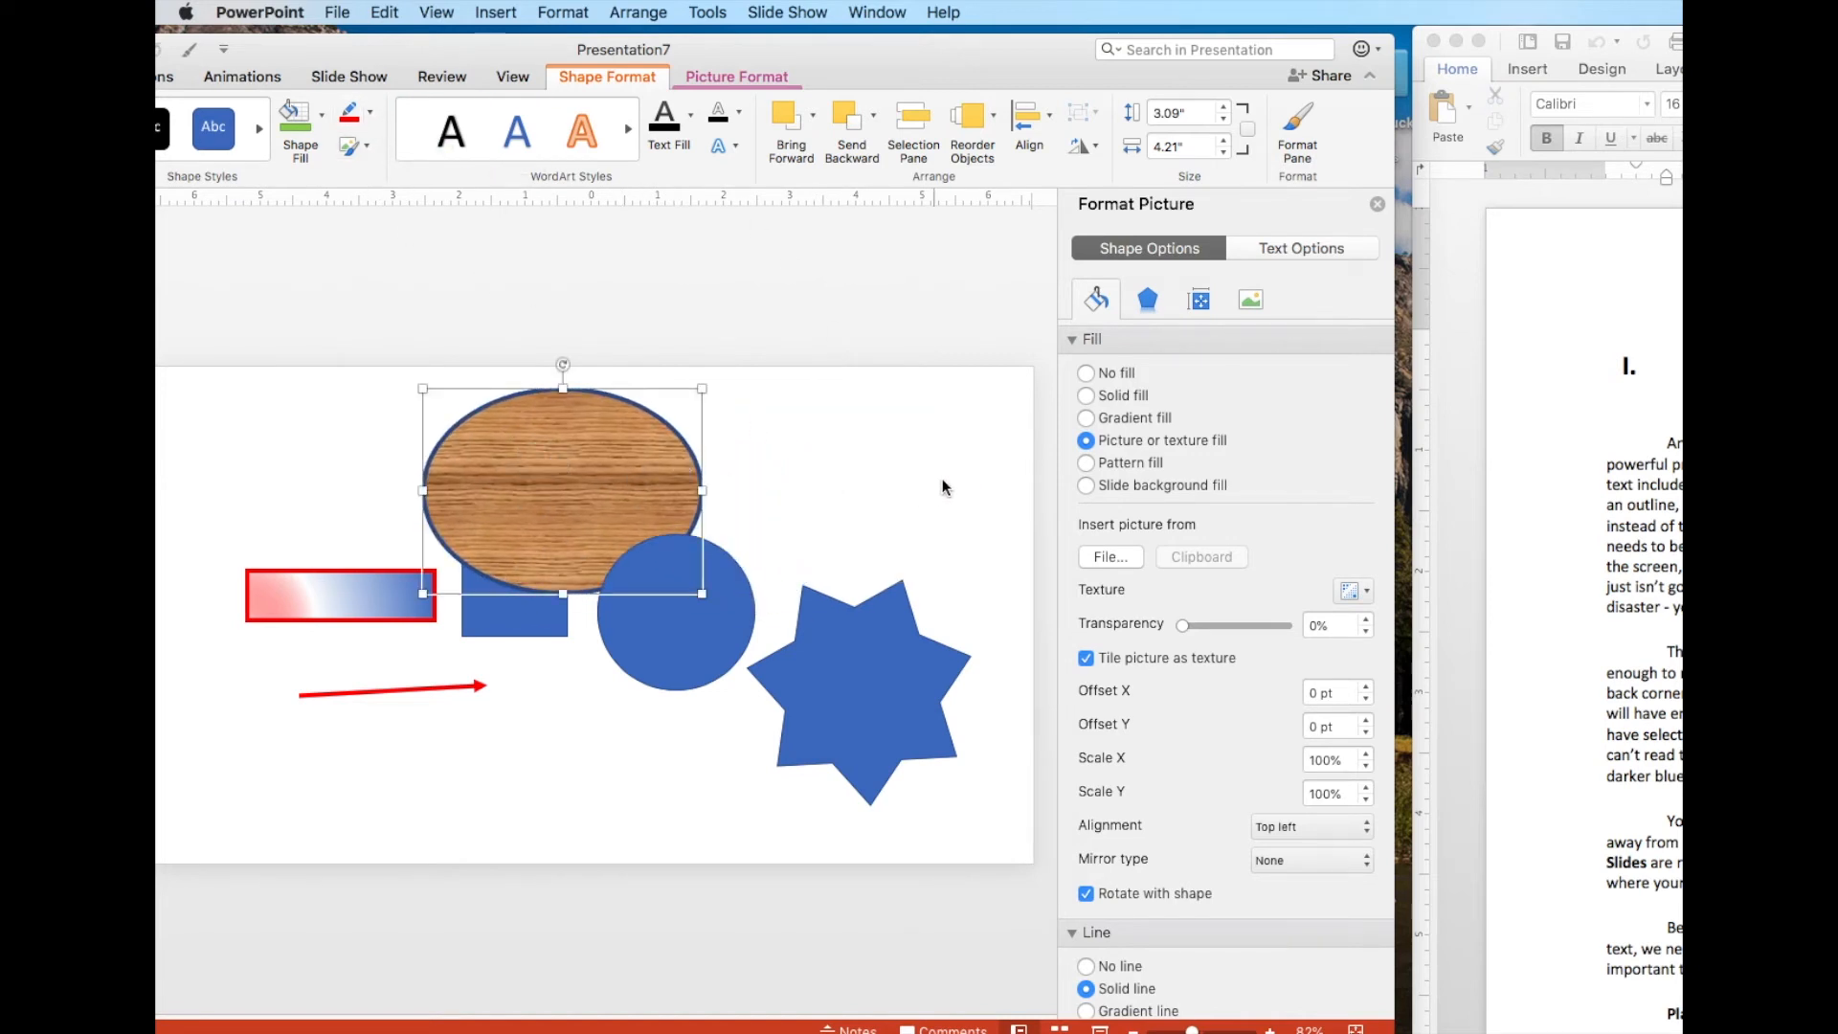
{"action": "left_click", "coordinate": [1087, 464]}
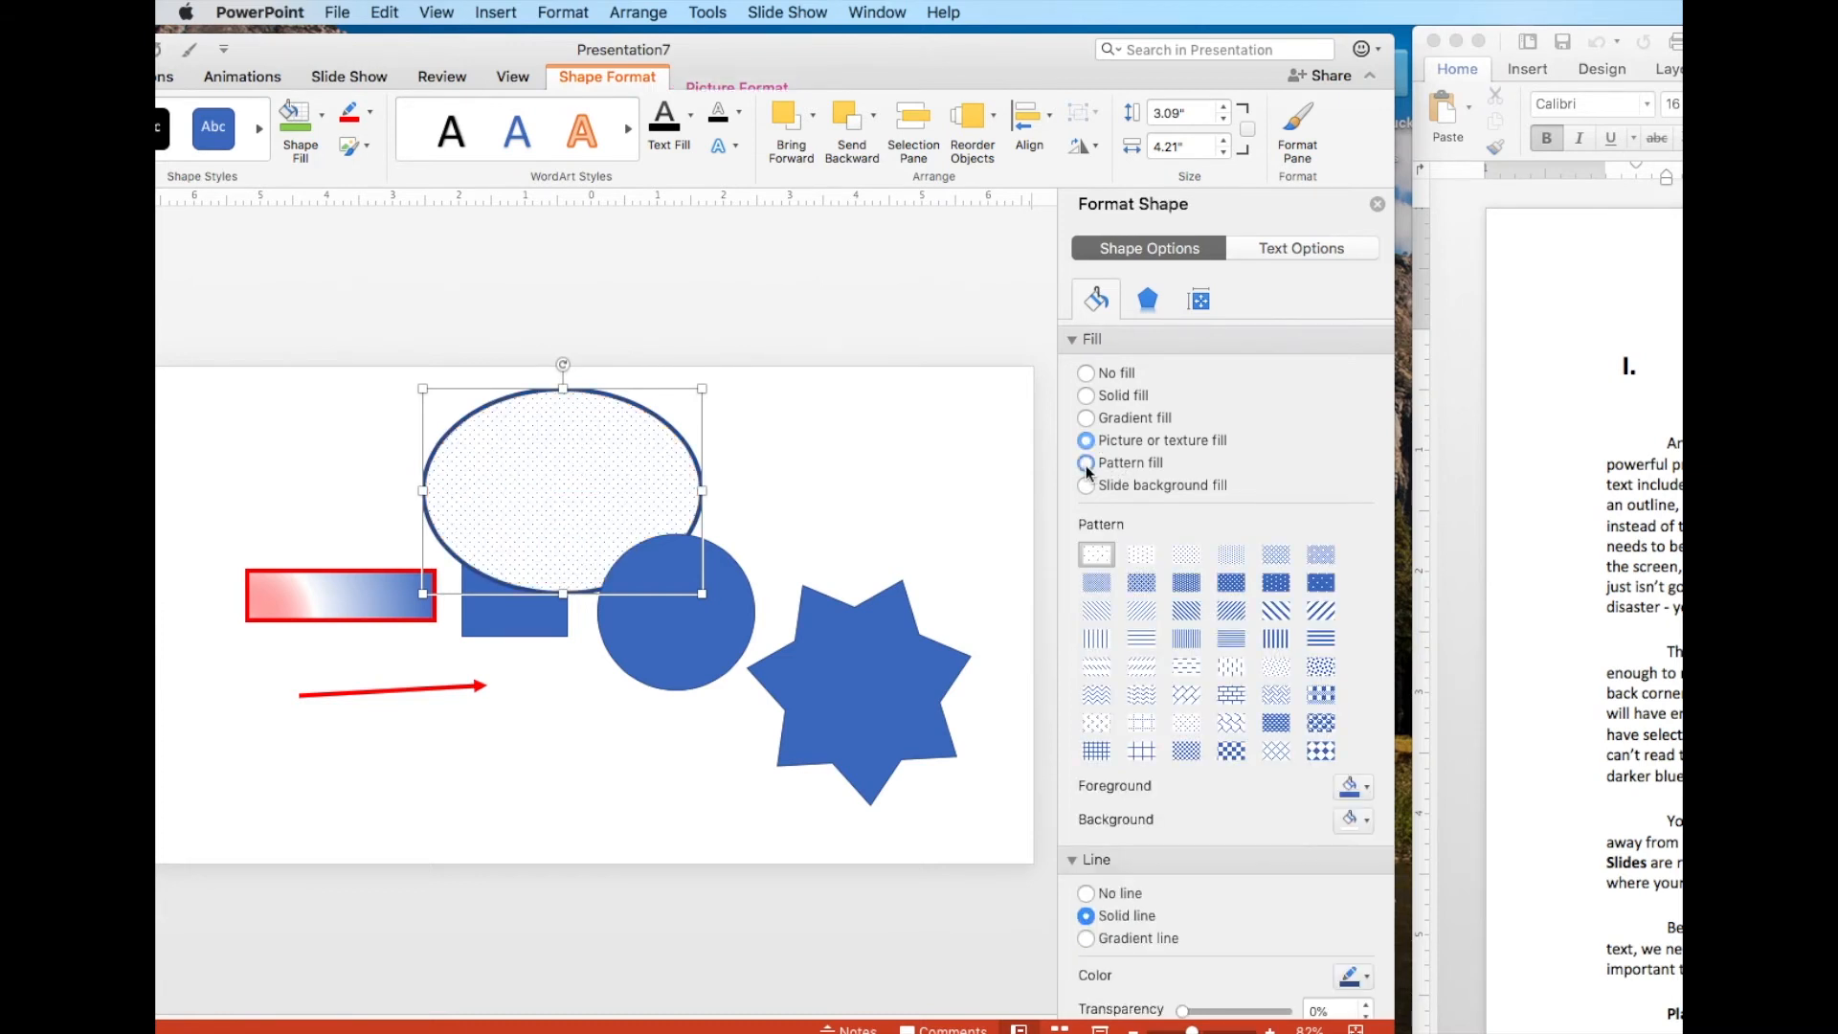
Try a diagonal-stripe pattern and a denser blue-and-white pattern as the ellipse's fill
{"action": "left_click", "coordinate": [1278, 617]}
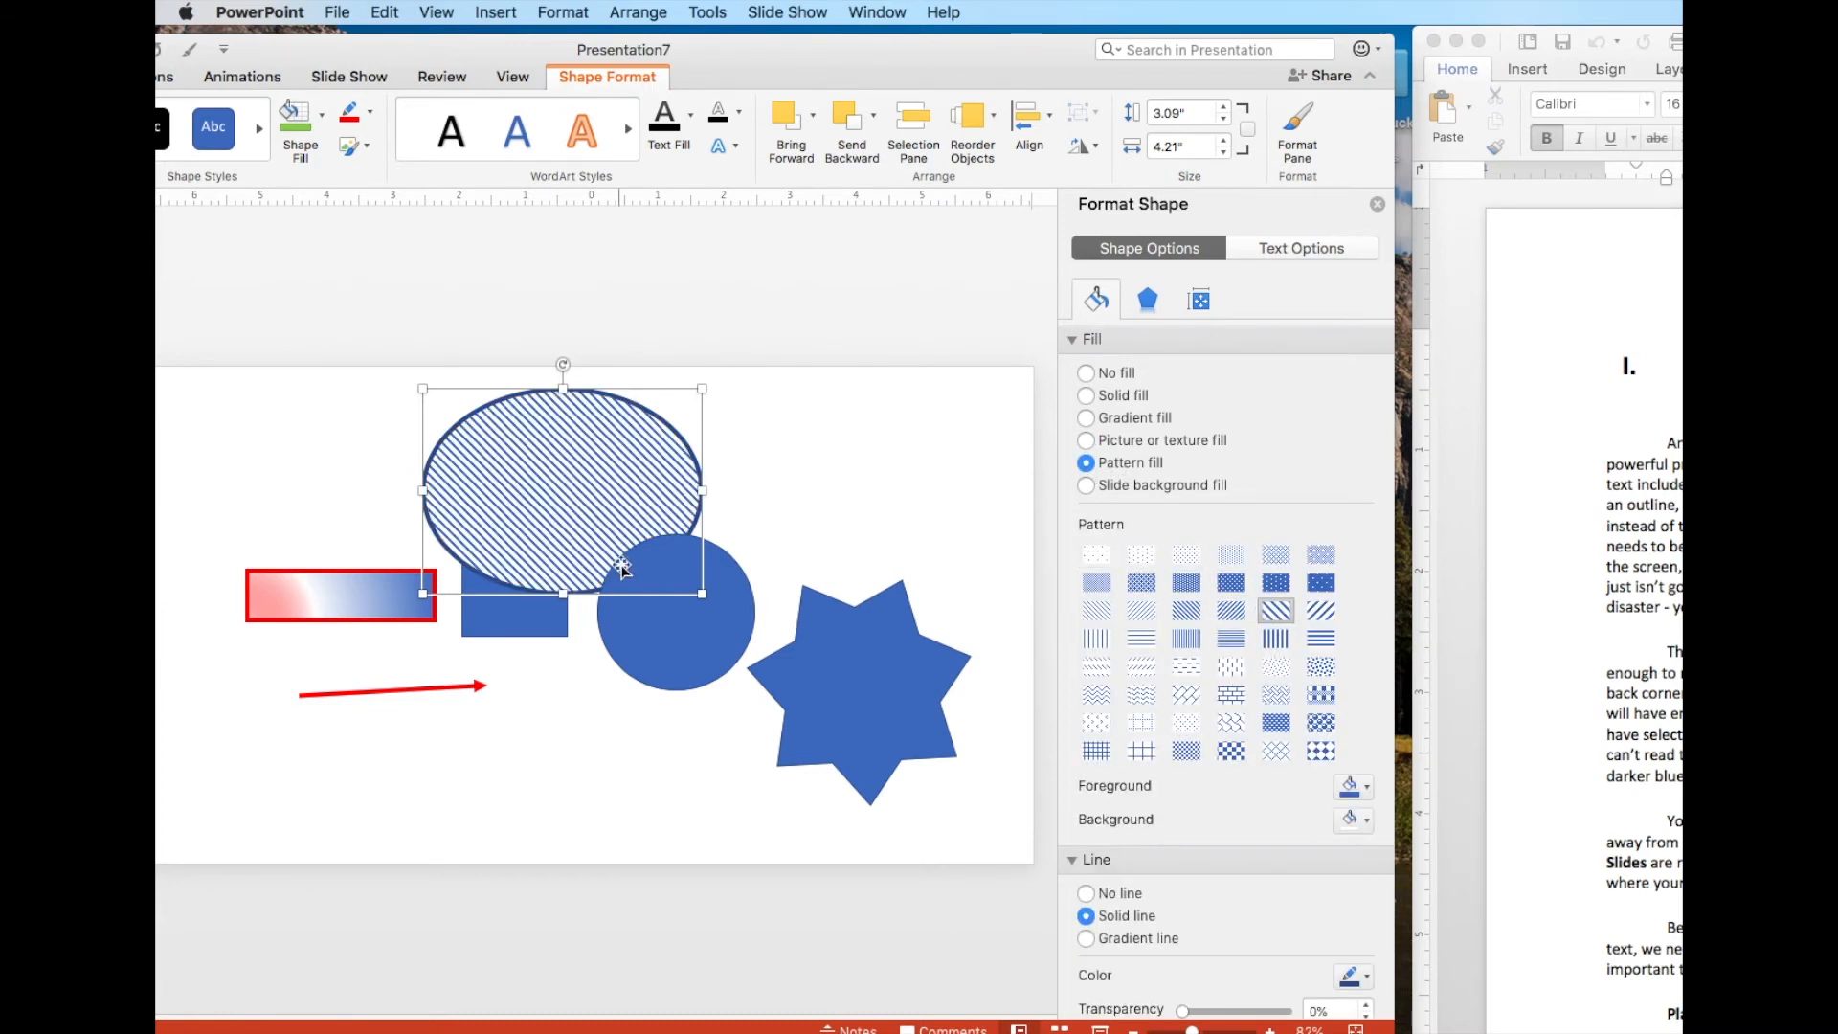
{"action": "left_click", "coordinate": [1321, 723]}
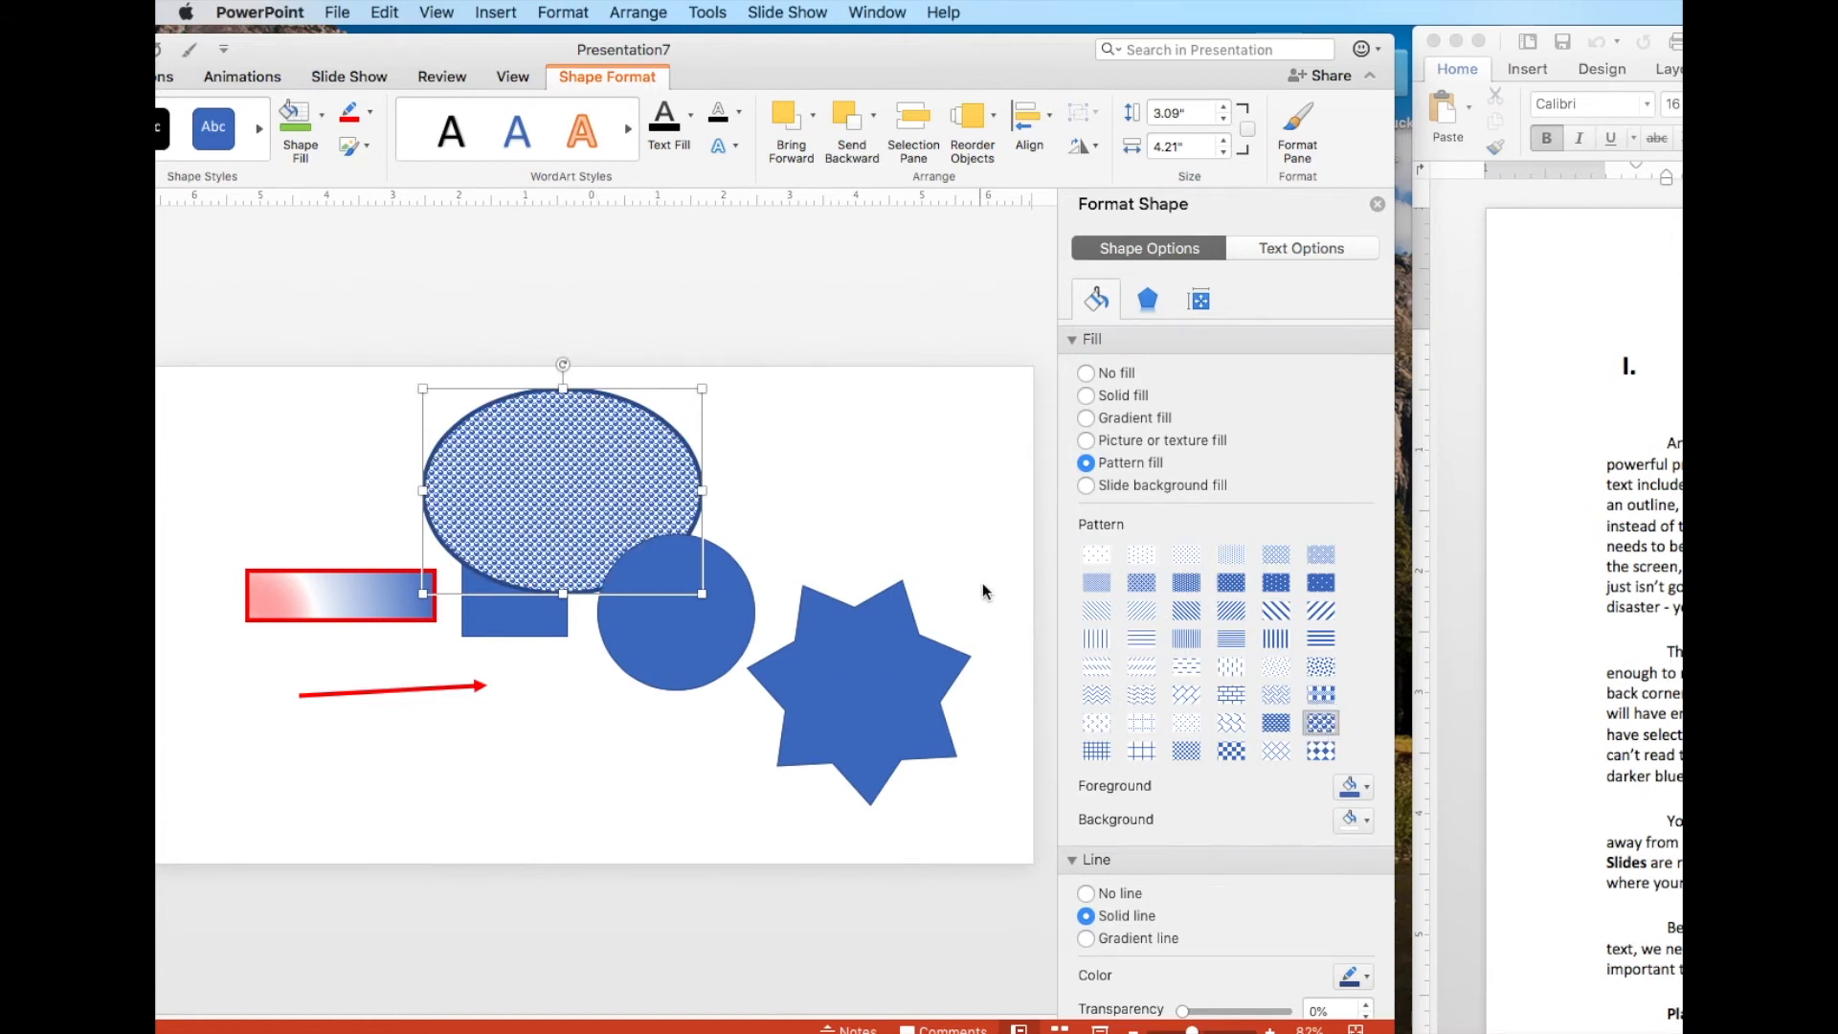
Fill the ellipse with the picture Bird.jpg from the Desktop and enlarge it to about 6.3" high on the slide's left side
{"action": "left_click", "coordinate": [1115, 441]}
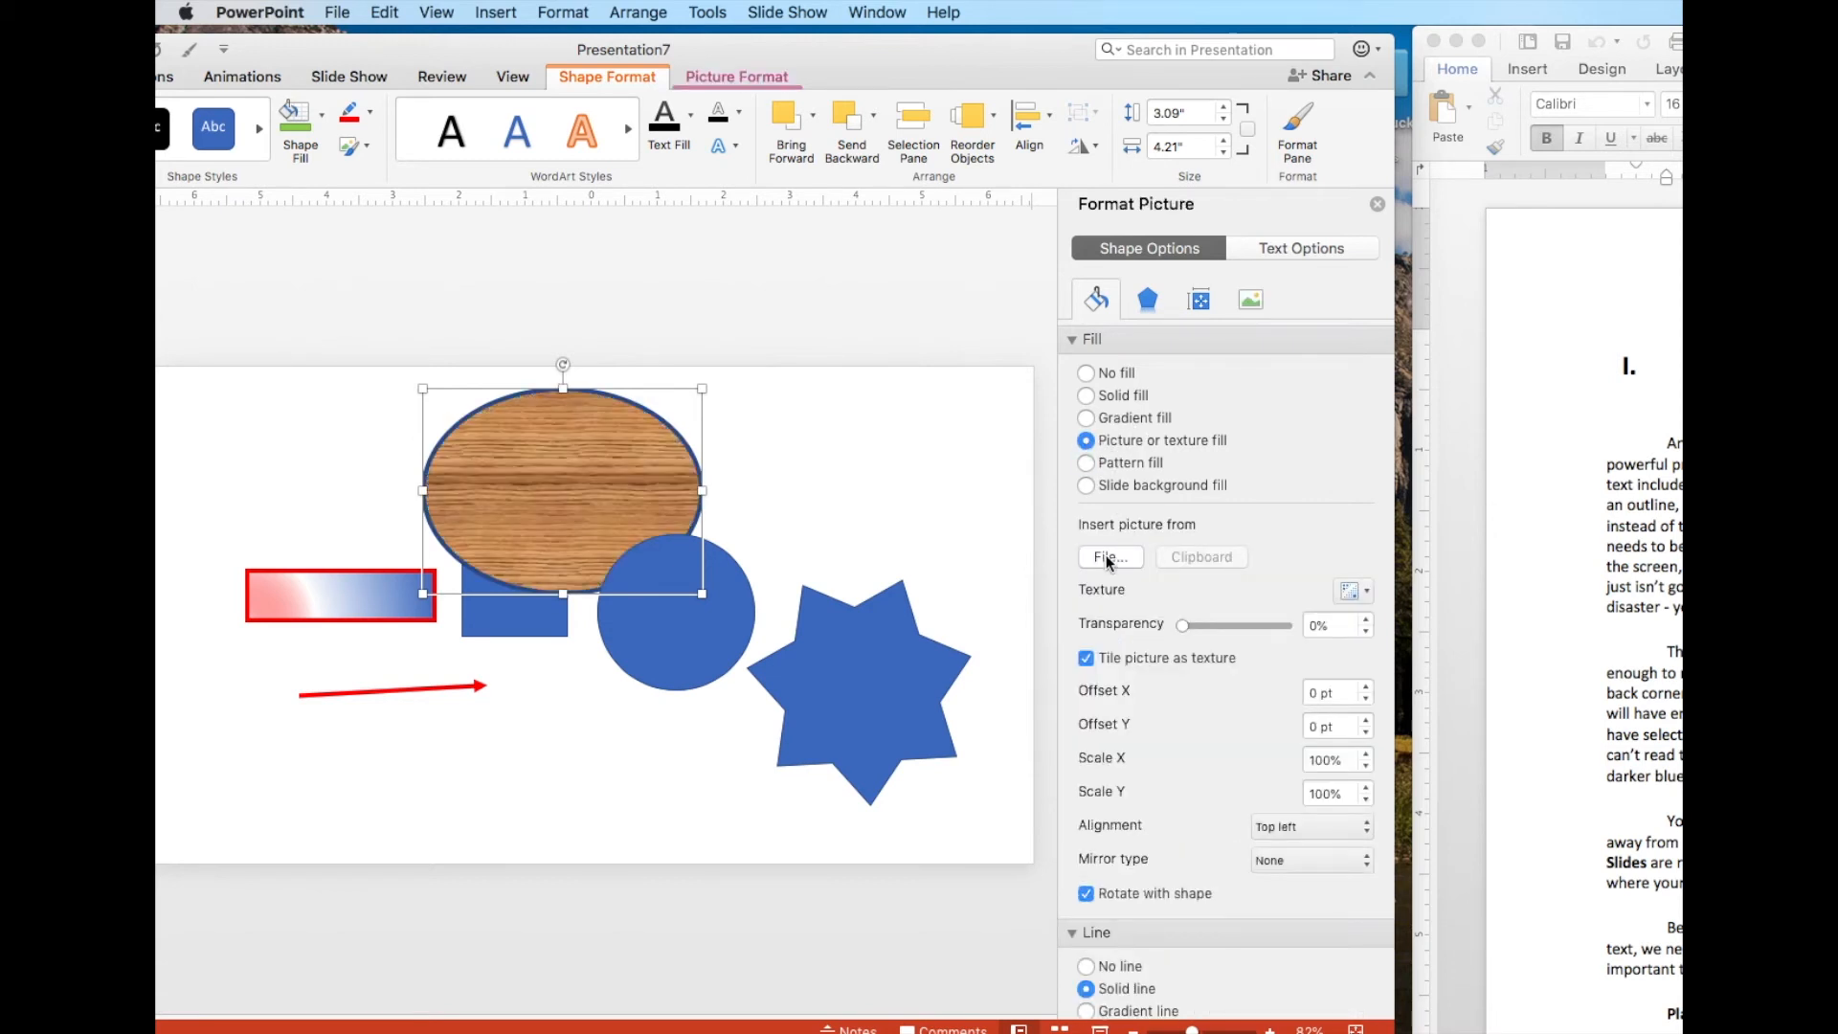
{"action": "left_click_drag", "start_coordinate": [991, 59], "coordinate": [1241, 52]}
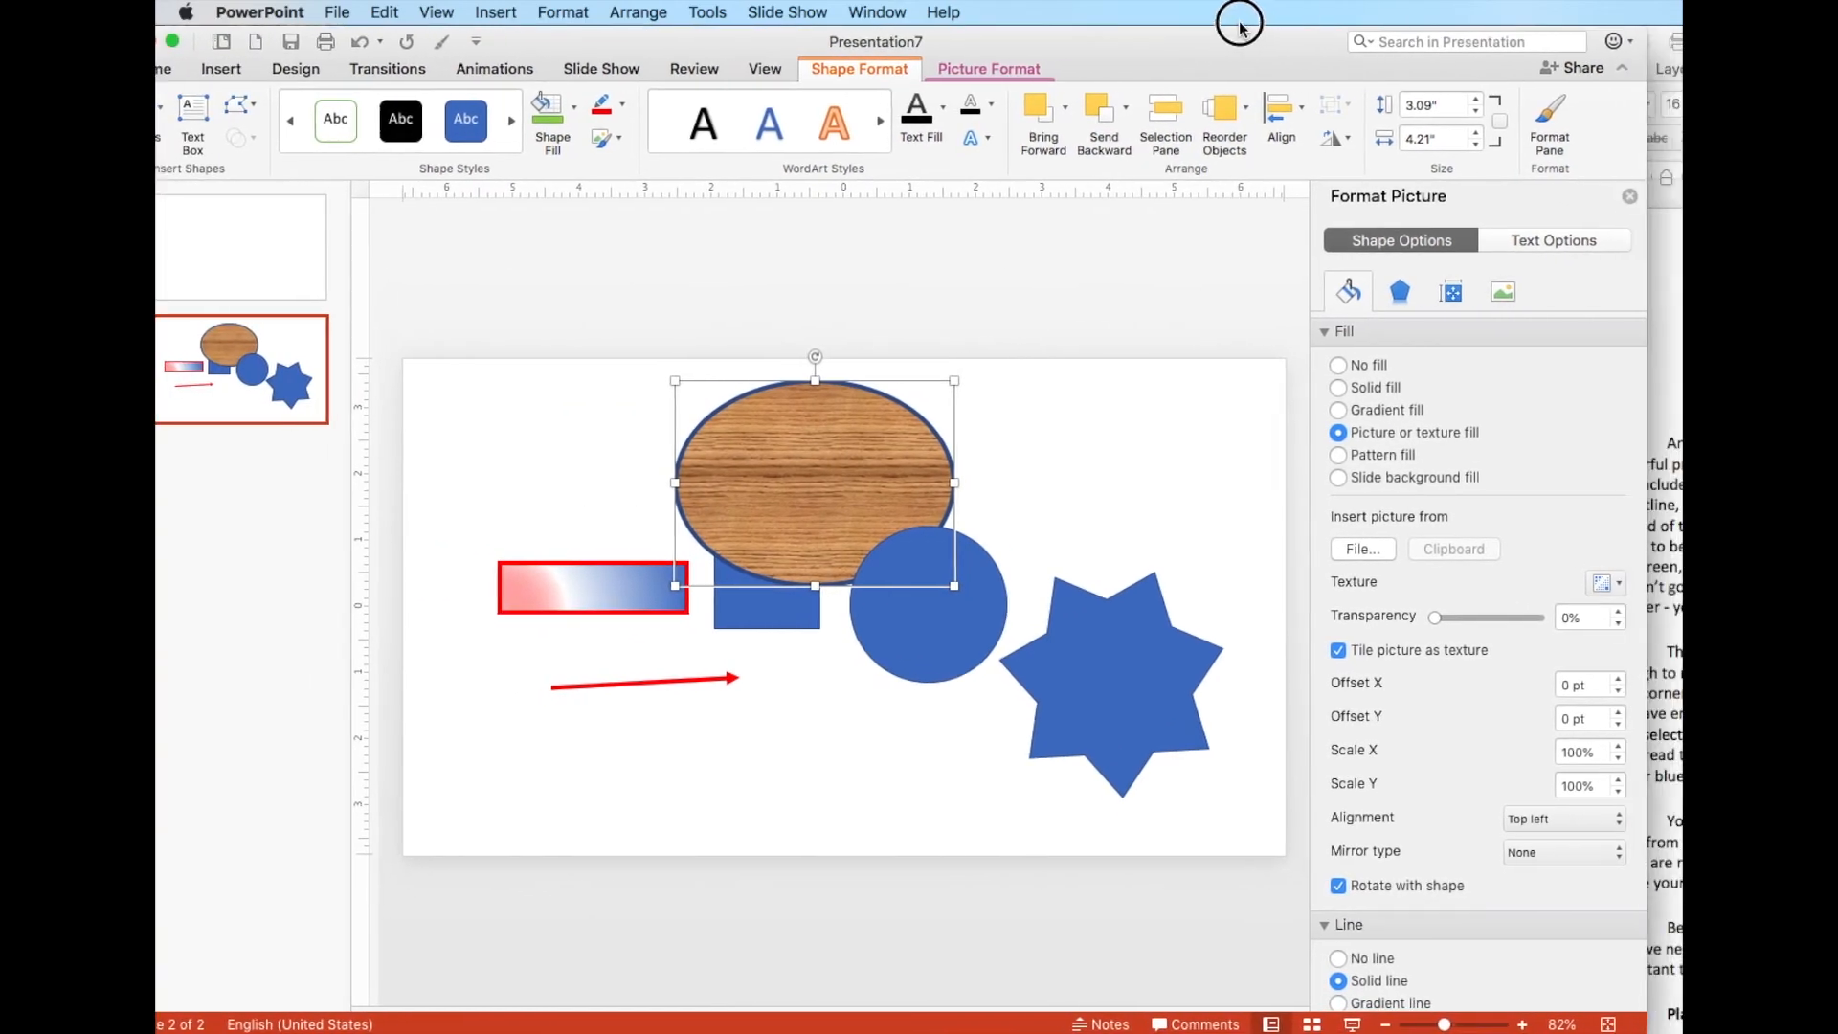
{"action": "left_click", "coordinate": [1357, 551]}
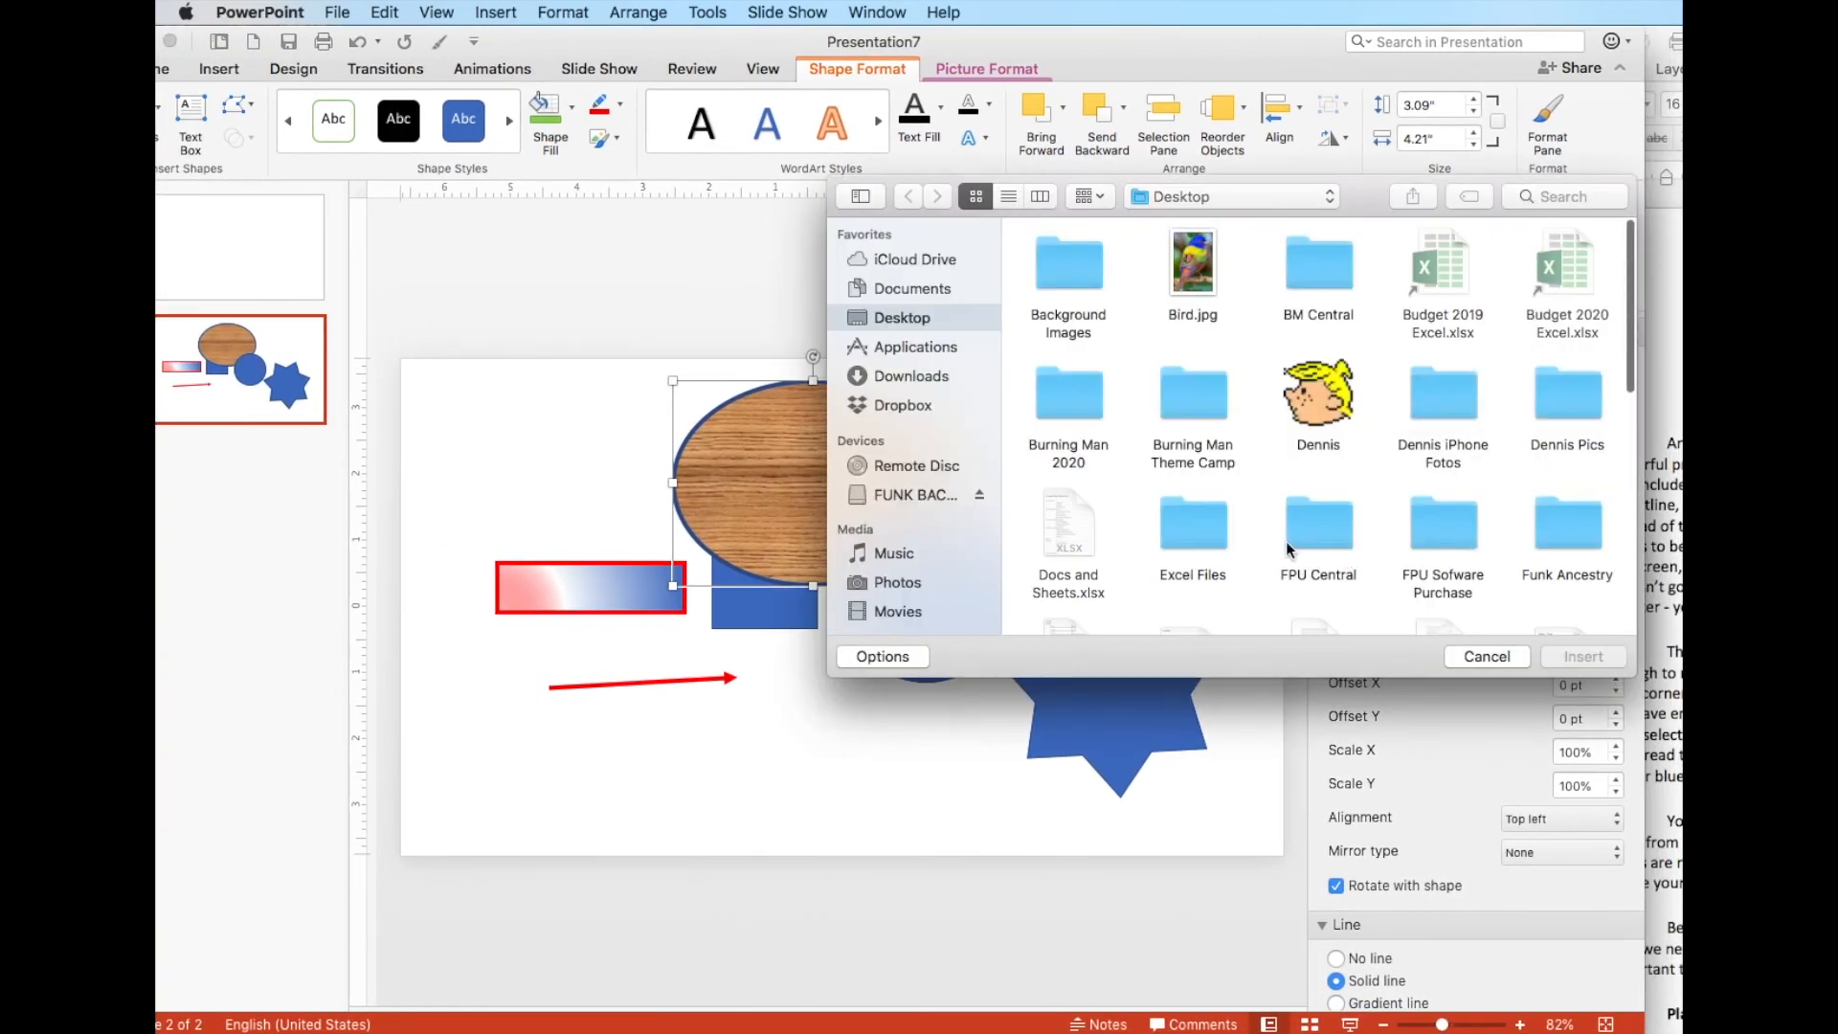
{"action": "double_click", "coordinate": [1197, 273]}
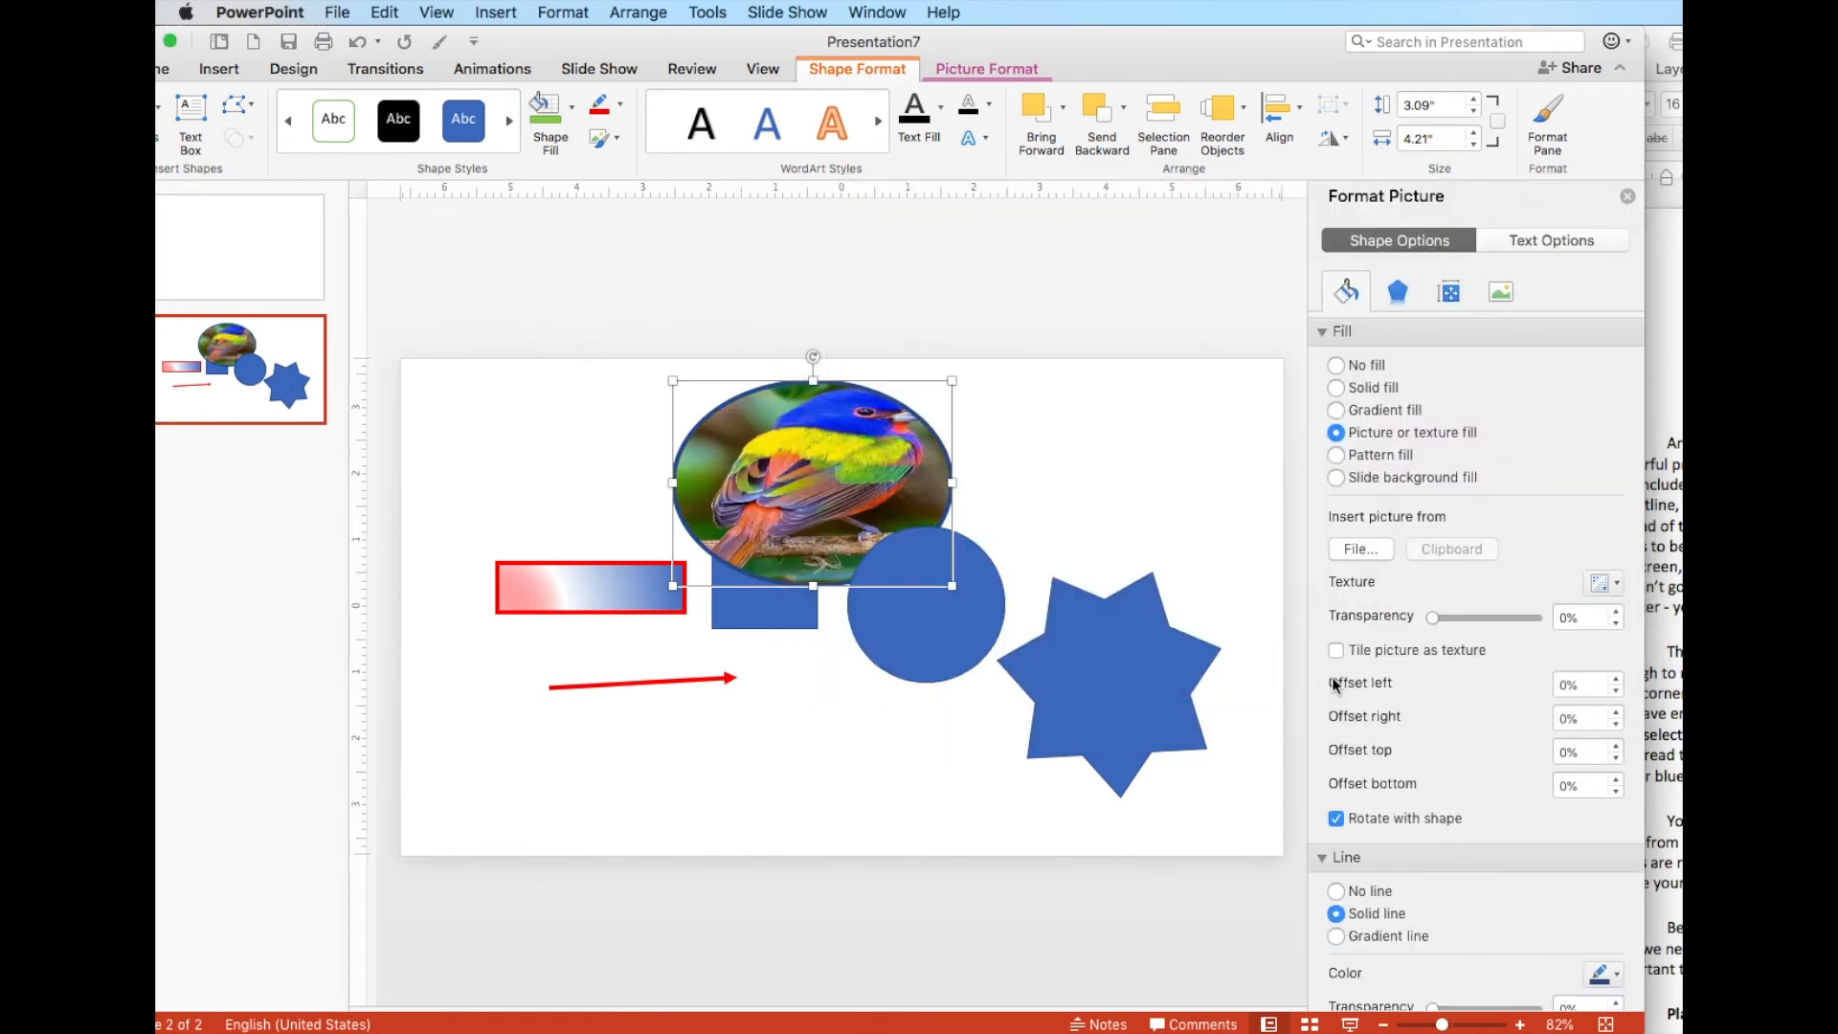
{"action": "left_click_drag", "start_coordinate": [813, 586], "coordinate": [609, 577]}
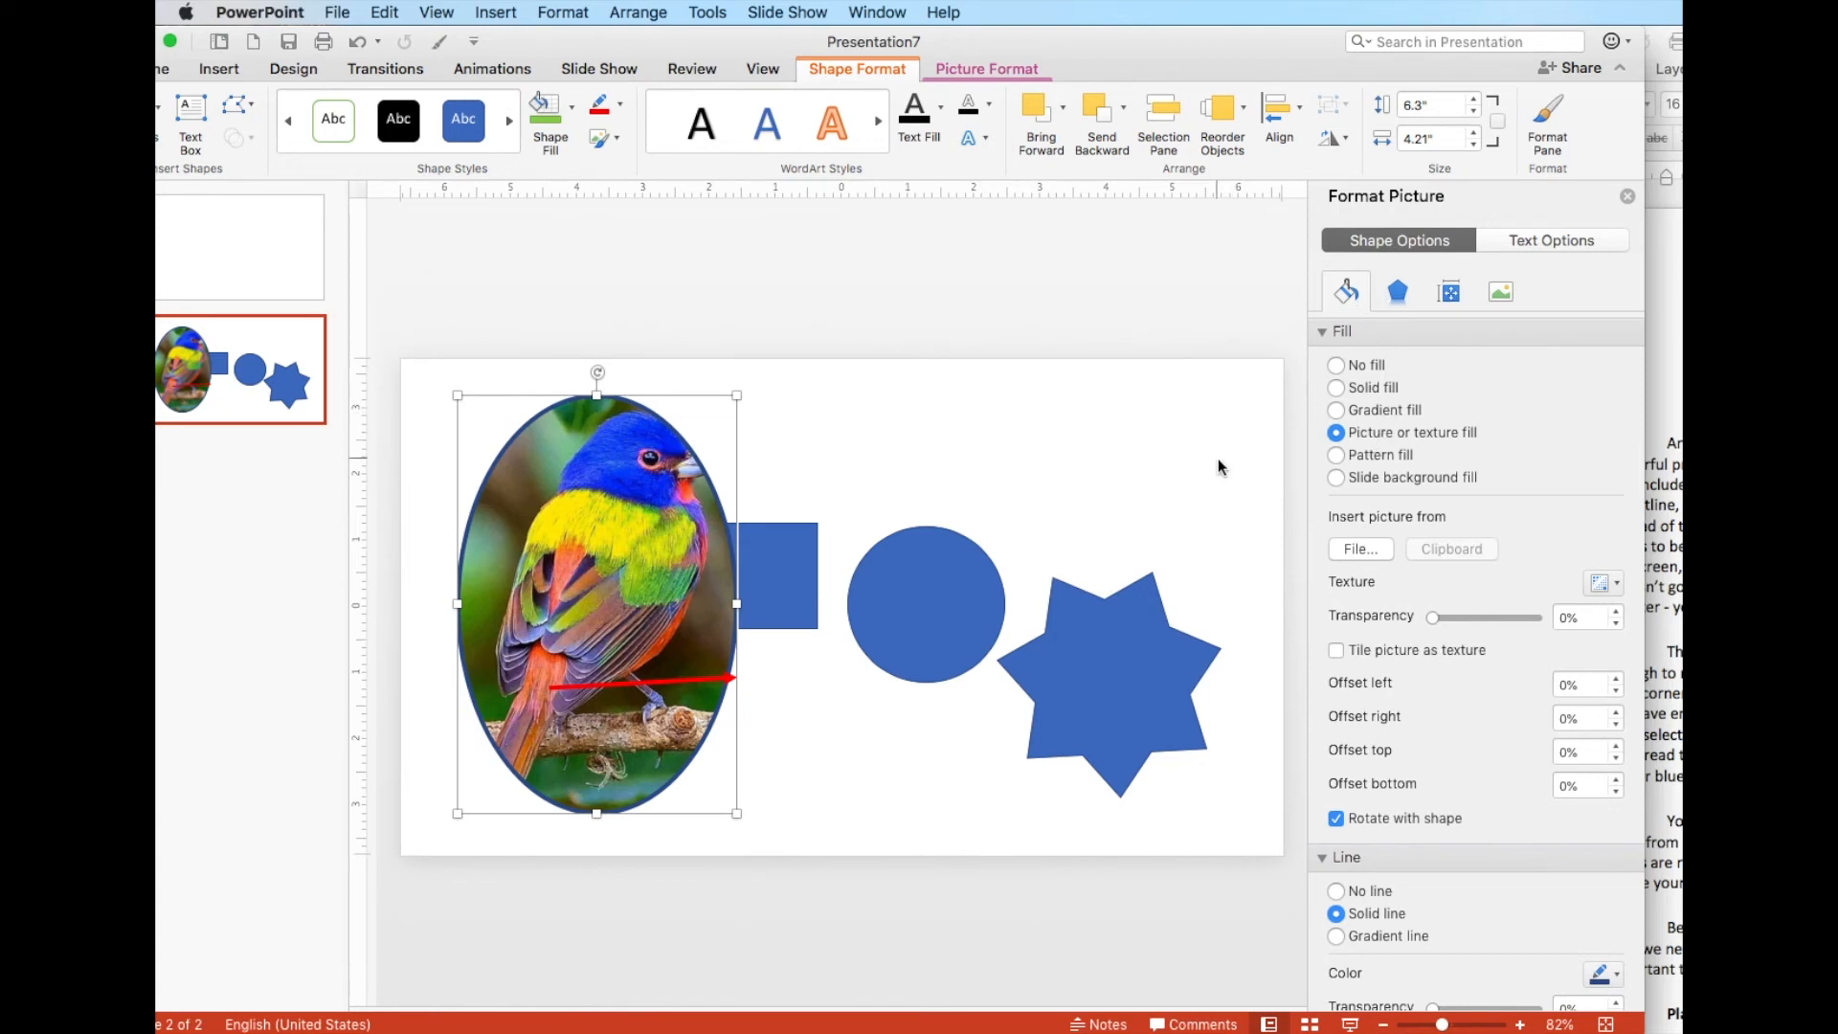
Move the blue circle up between the bird ellipse and the star, and try an outer shadow text effect on it
{"action": "left_click_drag", "start_coordinate": [911, 567], "coordinate": [924, 445]}
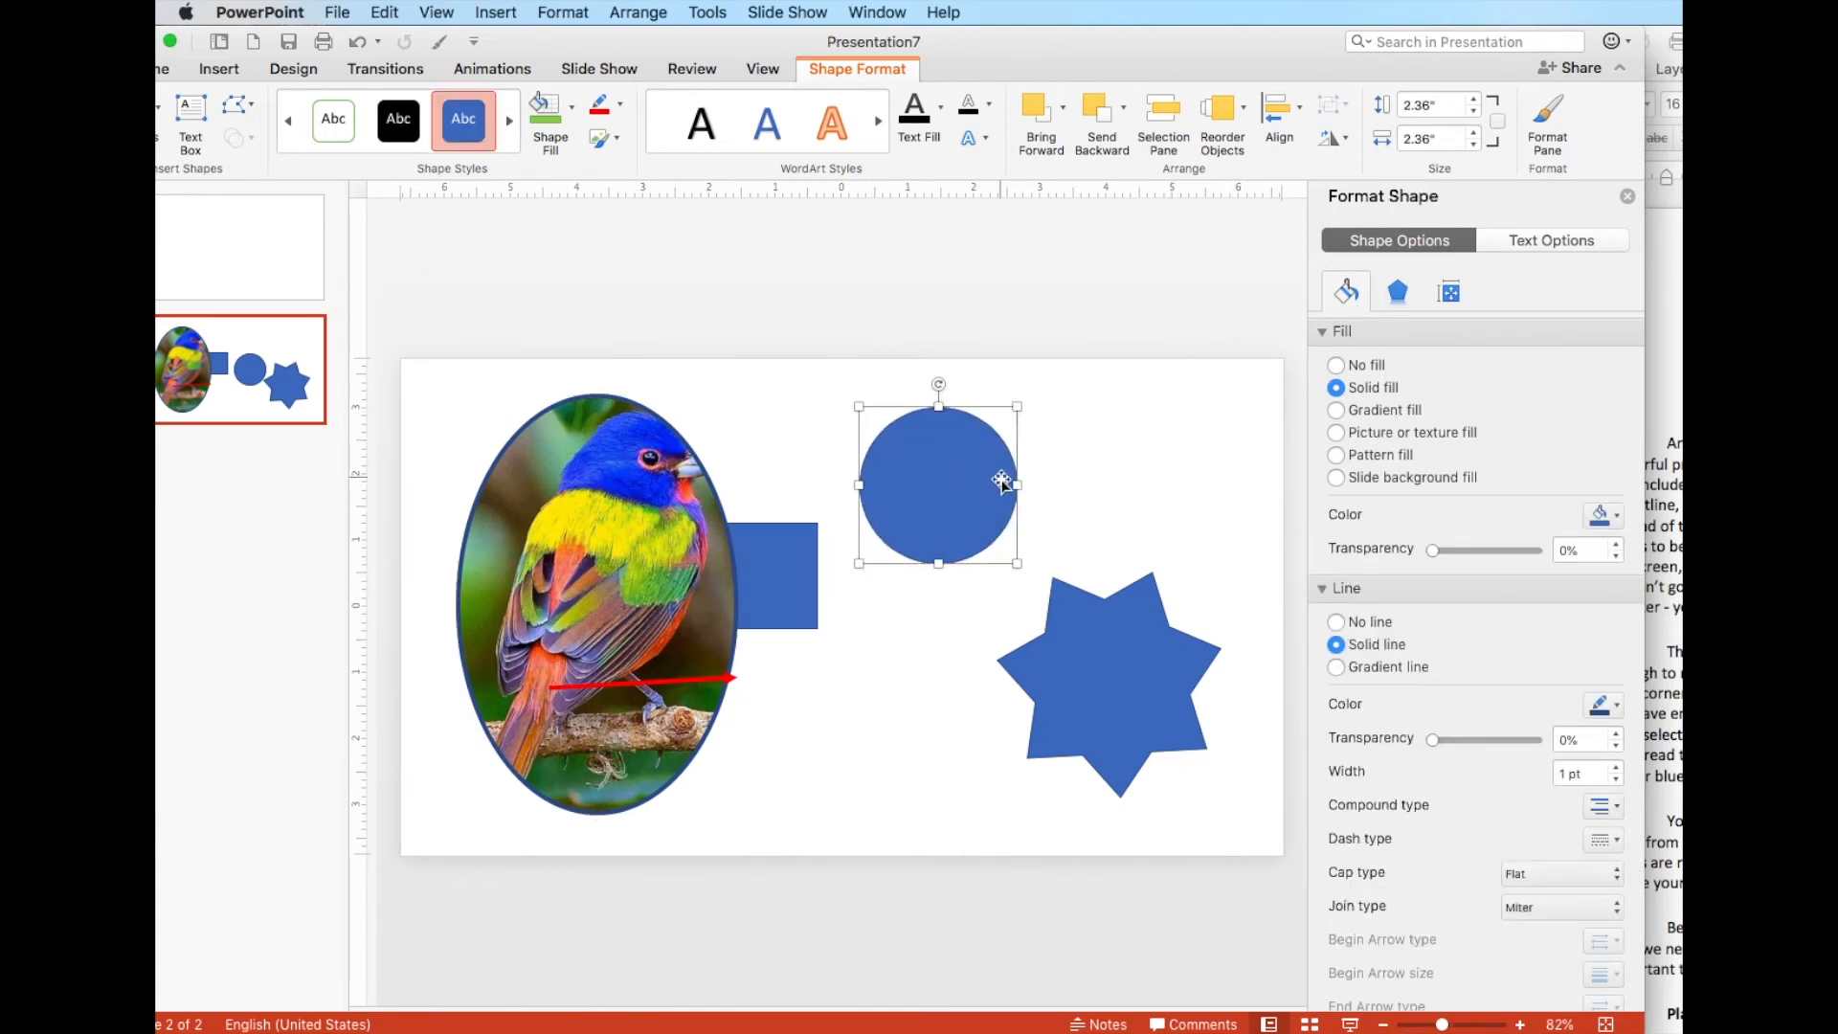
{"action": "left_click", "coordinate": [986, 142]}
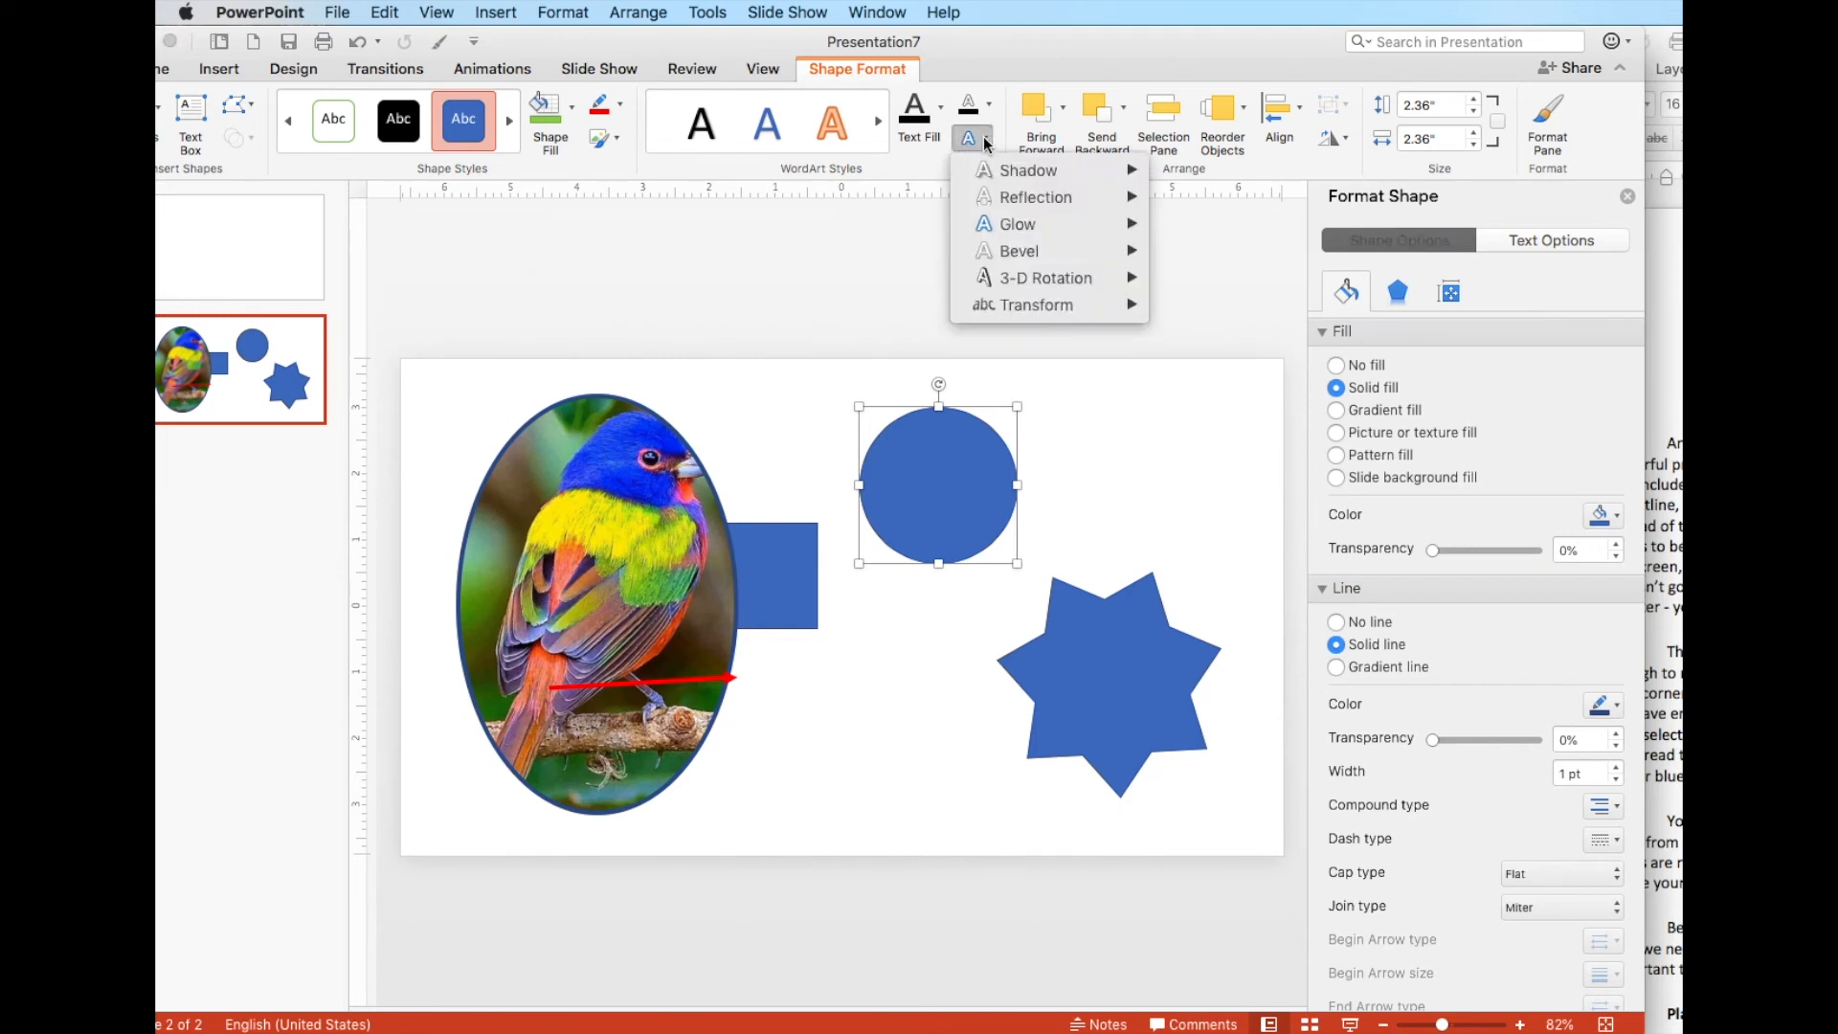
{"action": "mouse_move", "coordinate": [1023, 172]}
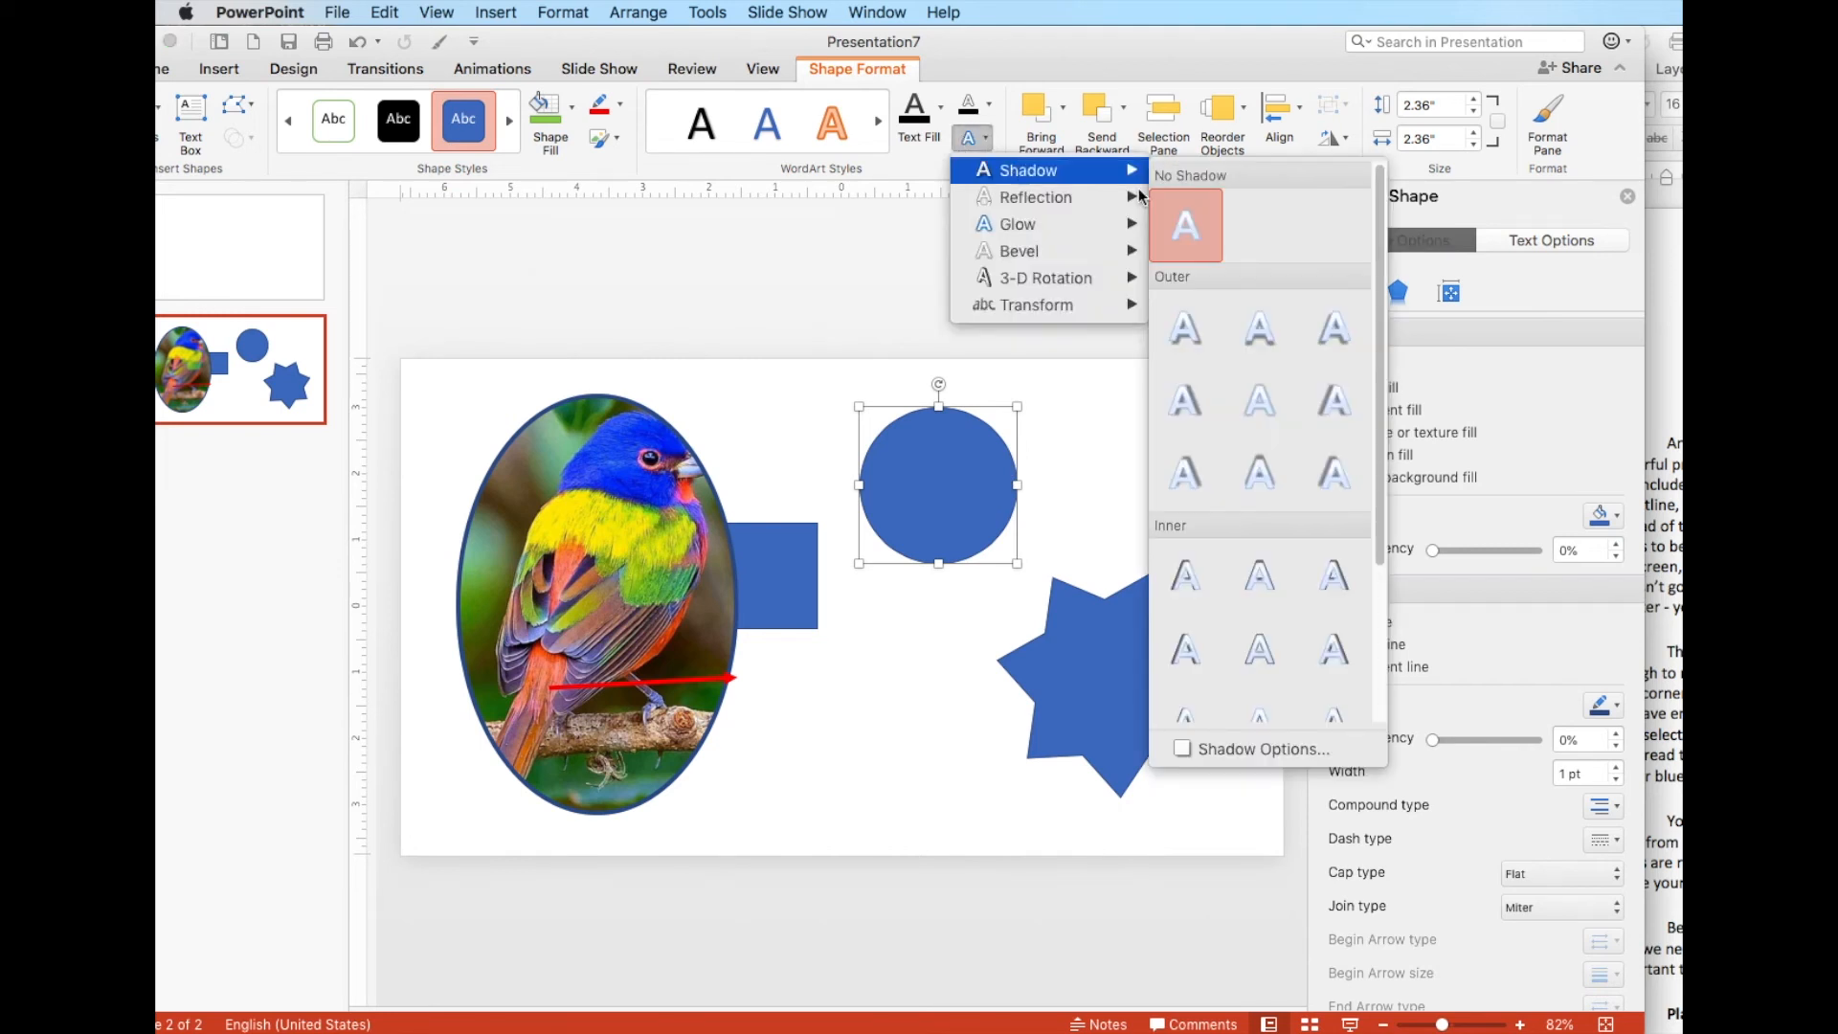
{"action": "left_click", "coordinate": [1323, 400]}
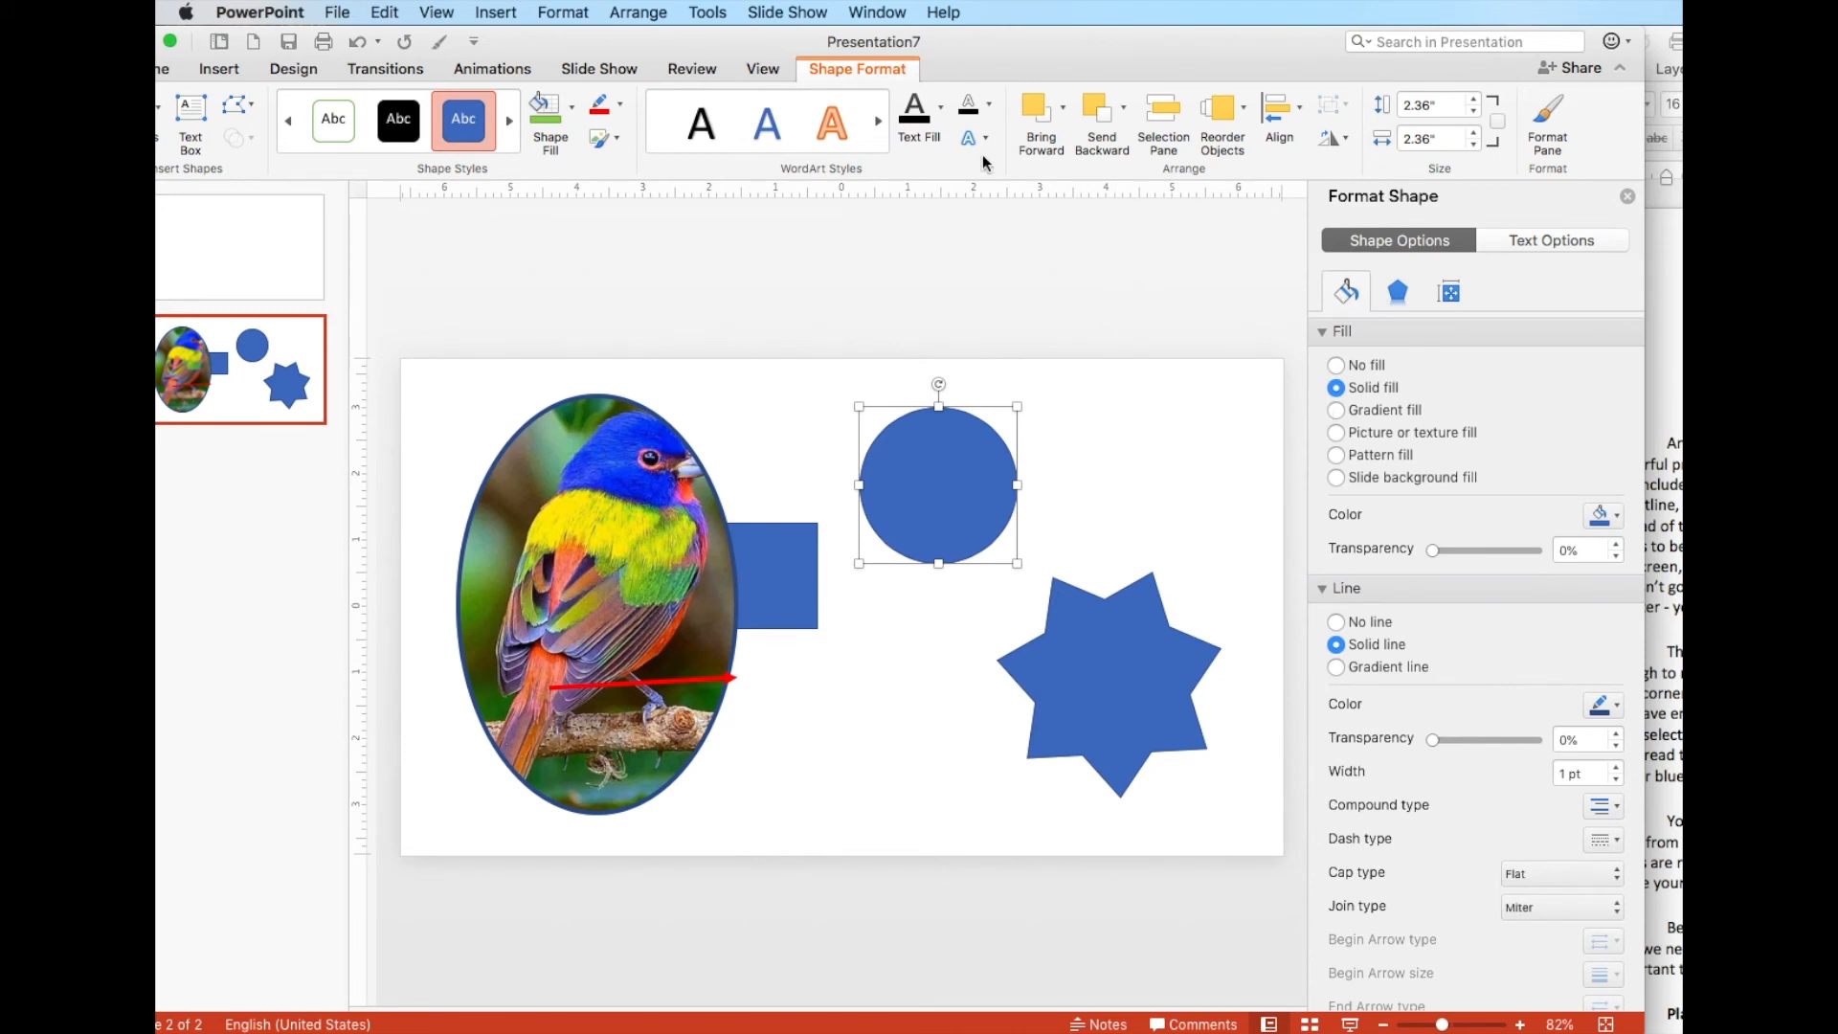
Give the blue circle an outer shape shadow cast toward its lower left
{"action": "left_click", "coordinate": [603, 138]}
{"action": "mouse_move", "coordinate": [661, 210]}
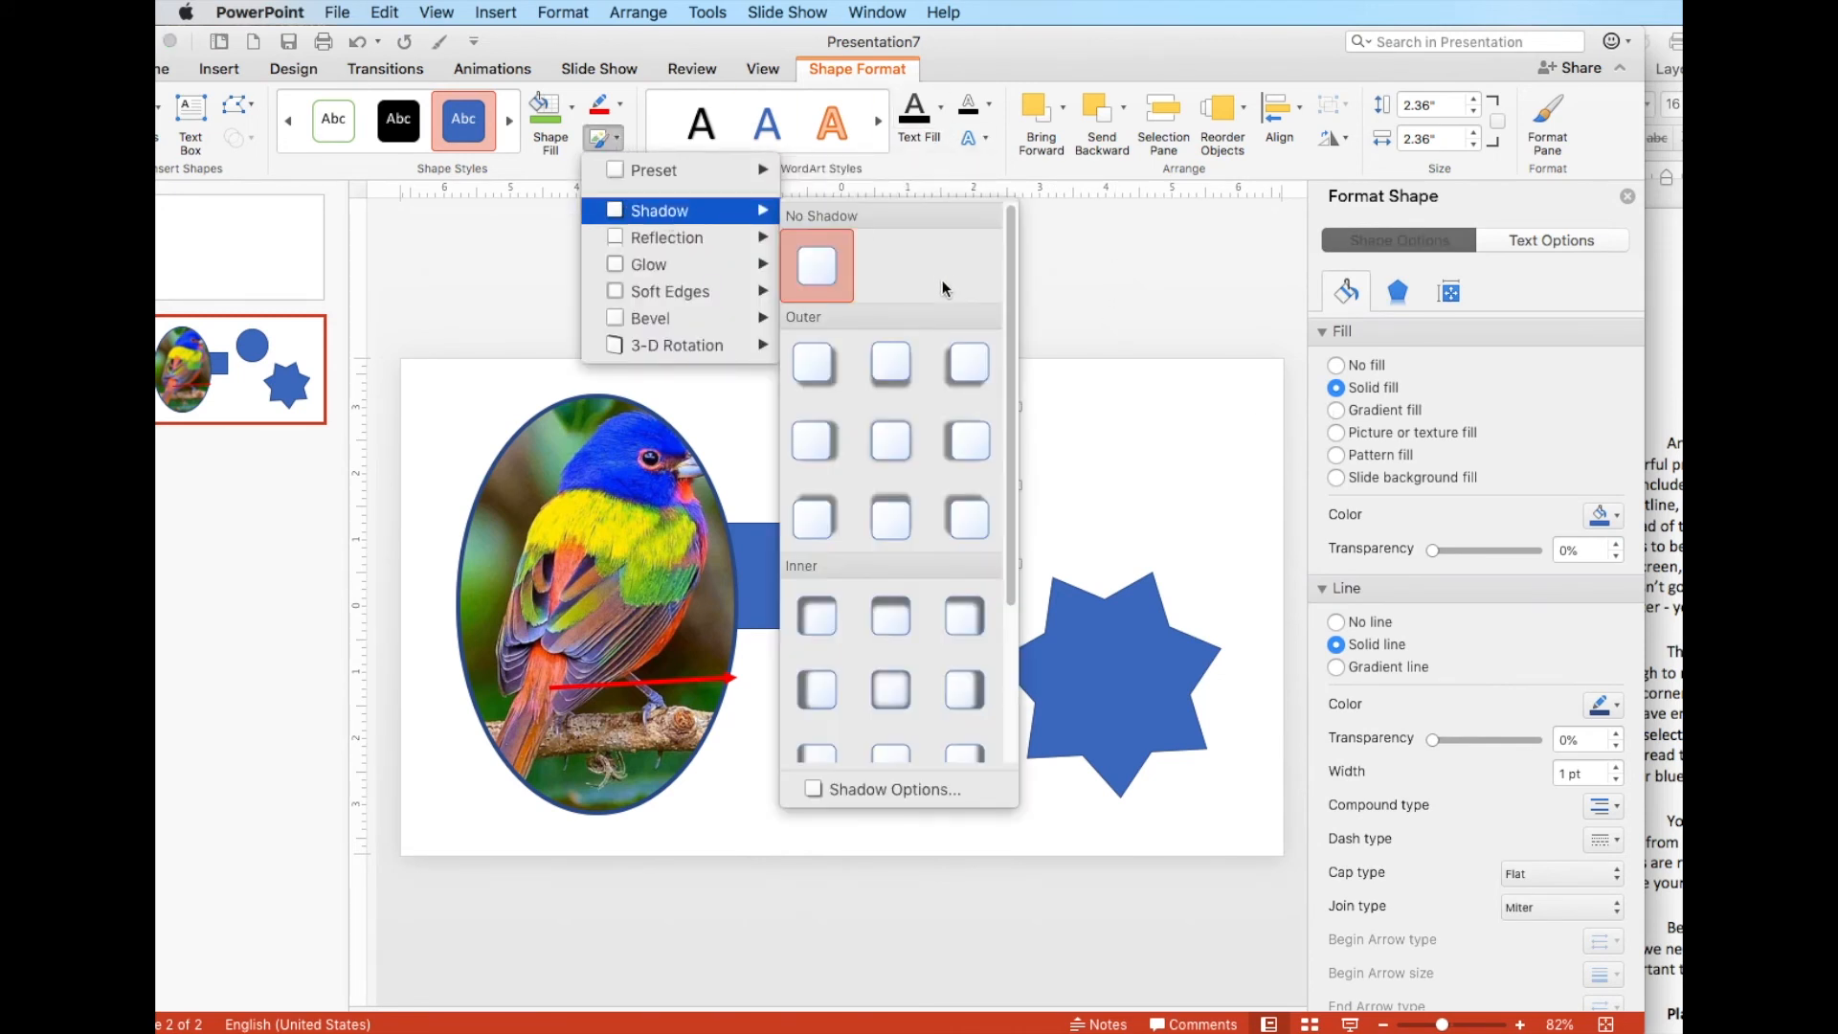
{"action": "left_click", "coordinate": [968, 364]}
{"action": "left_click", "coordinate": [886, 638]}
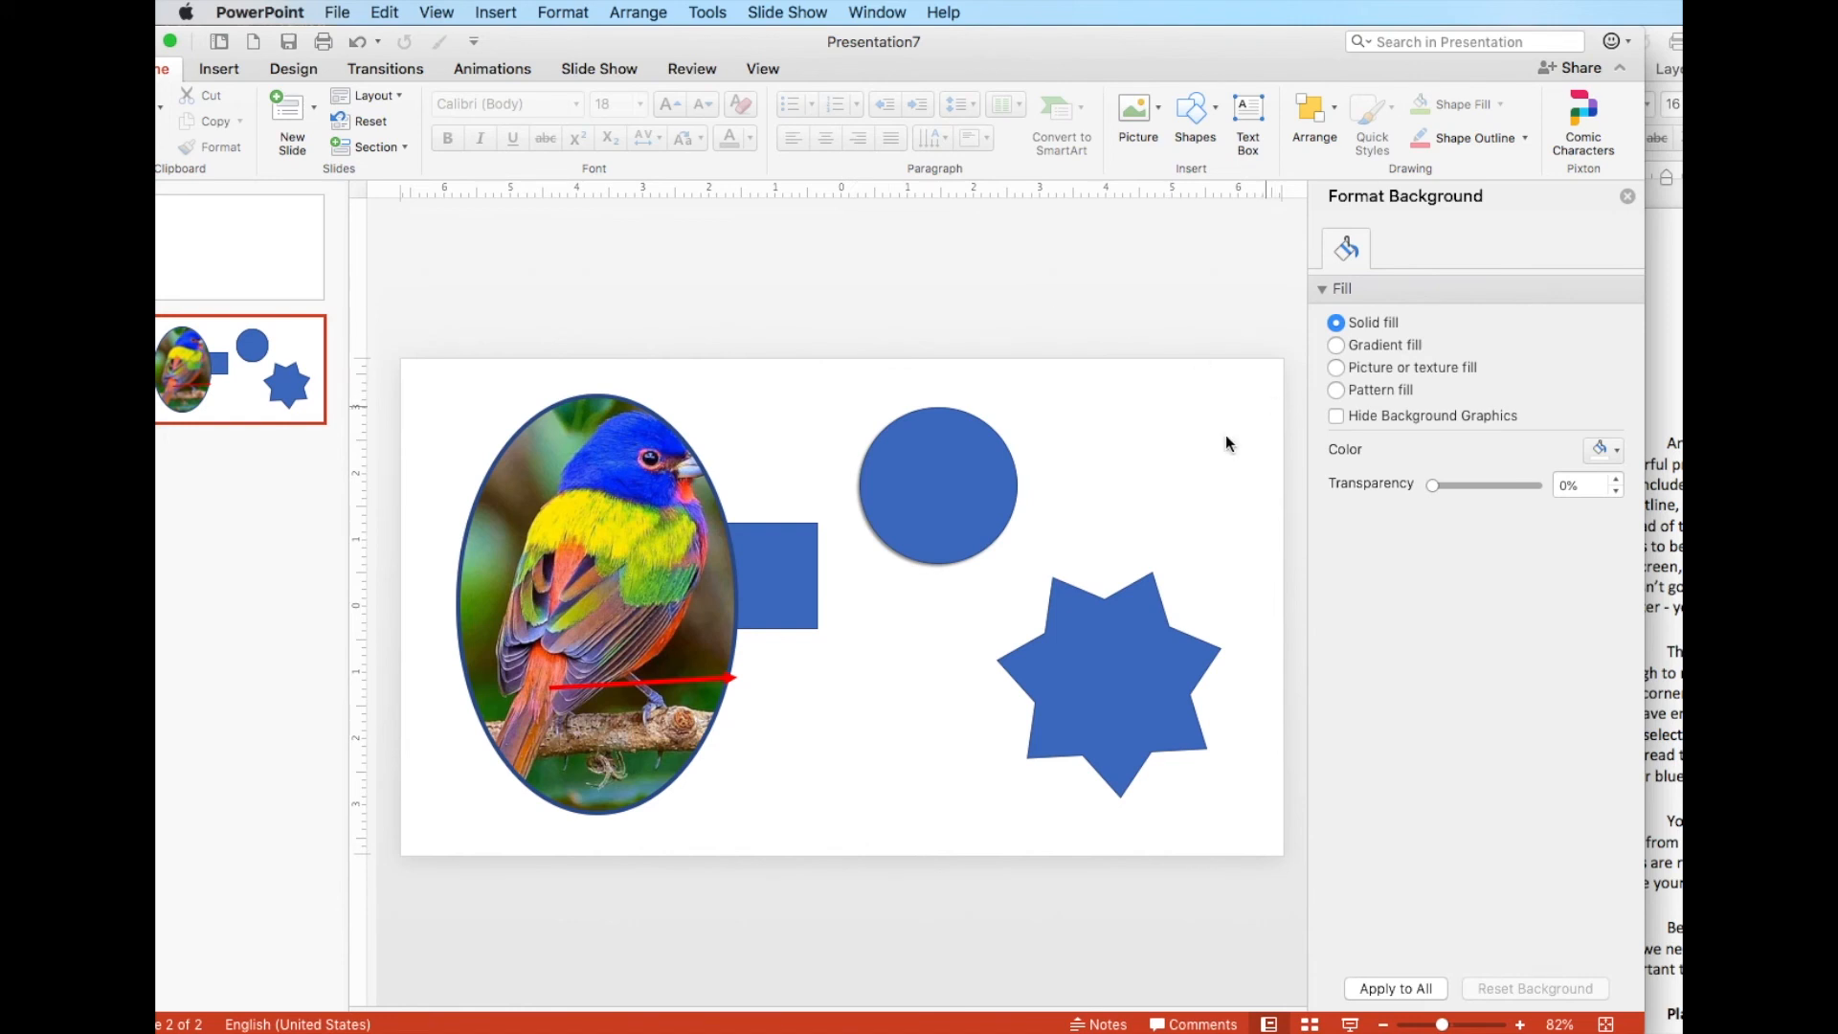
Open the blue circle's detailed shadow settings and enlarge the shadow to 108%
{"action": "left_click", "coordinate": [970, 474]}
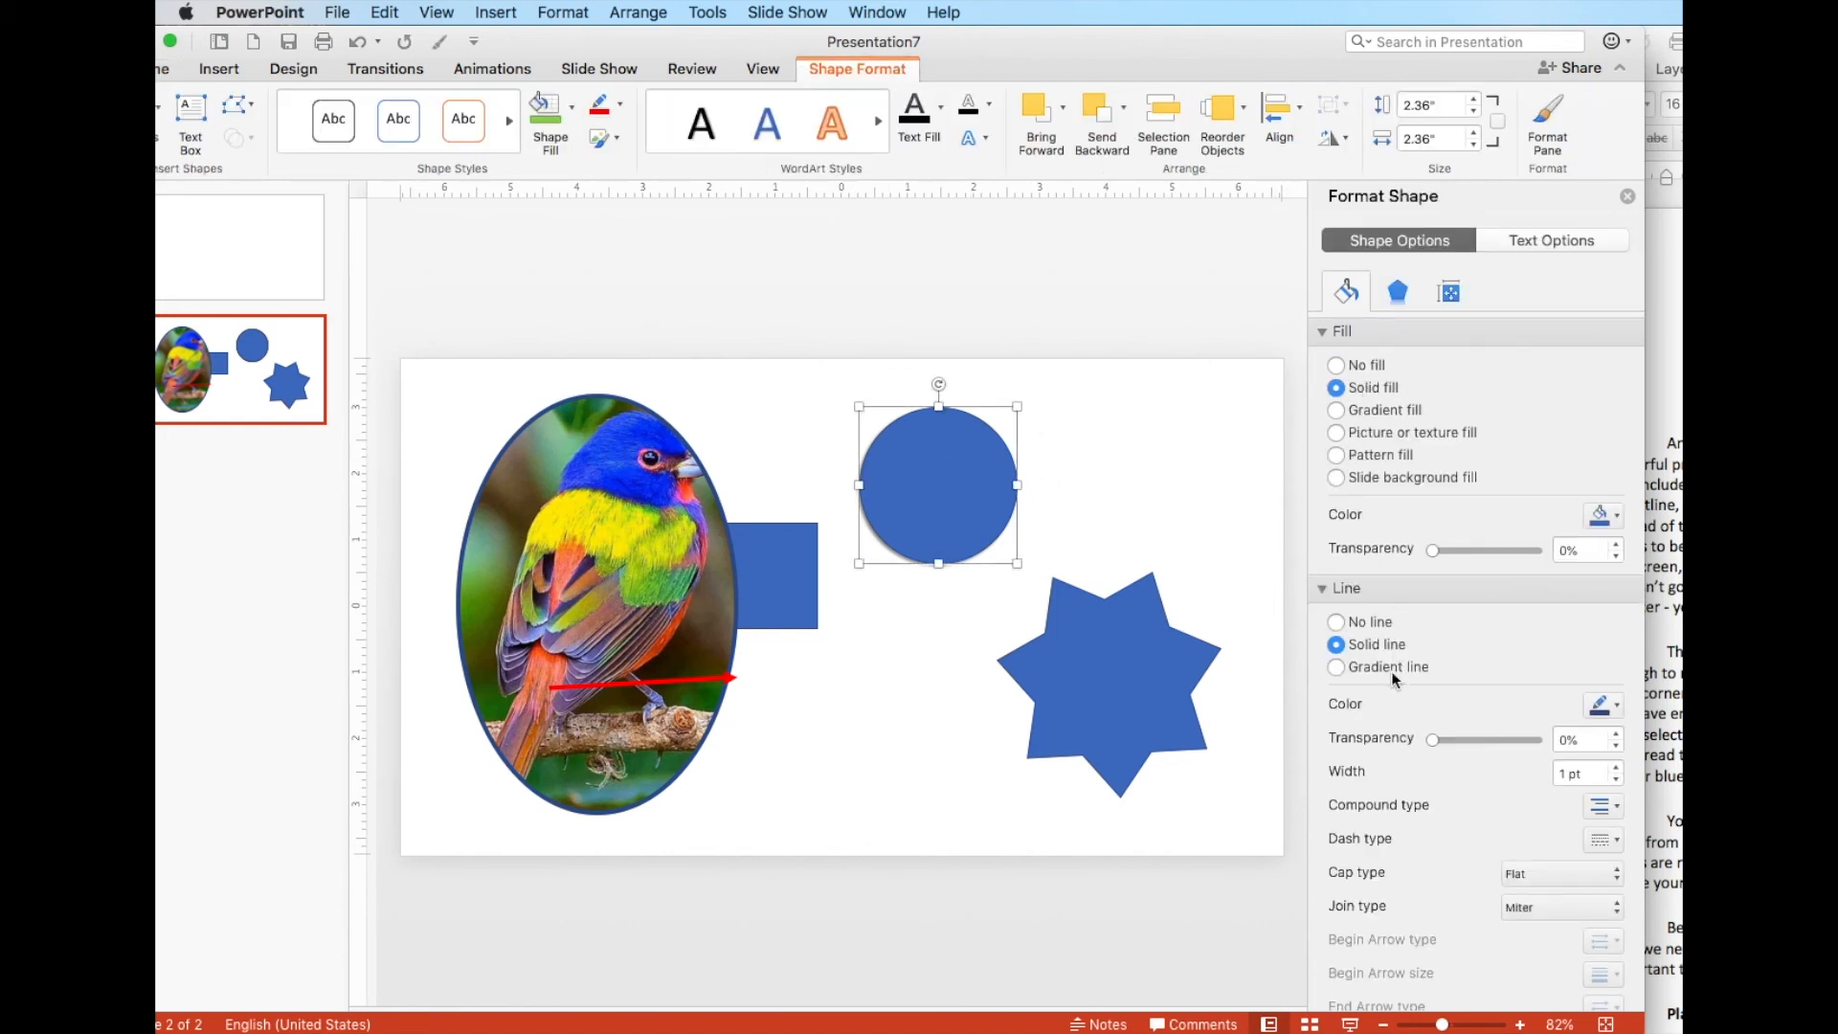
{"action": "scroll", "coordinate": [1388, 727], "scroll_direction": "down", "scroll_amount": 2}
{"action": "left_click", "coordinate": [1398, 293]}
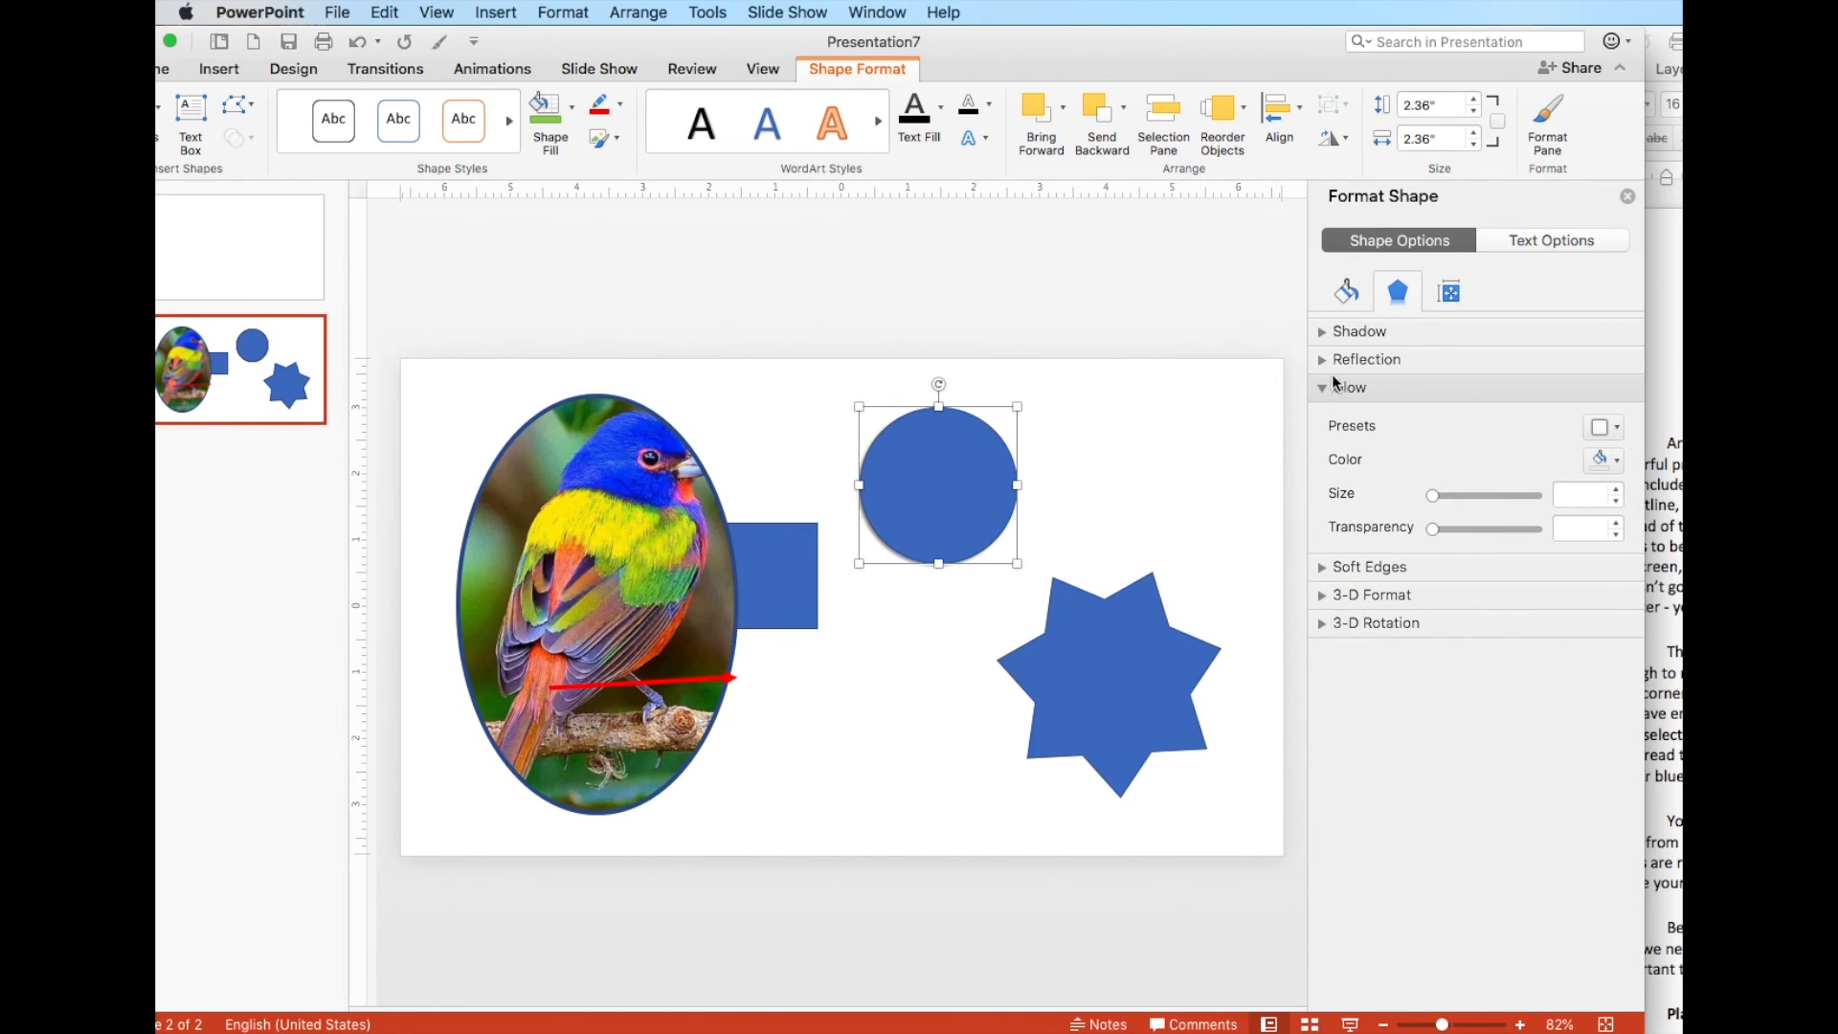
{"action": "left_click", "coordinate": [1321, 332]}
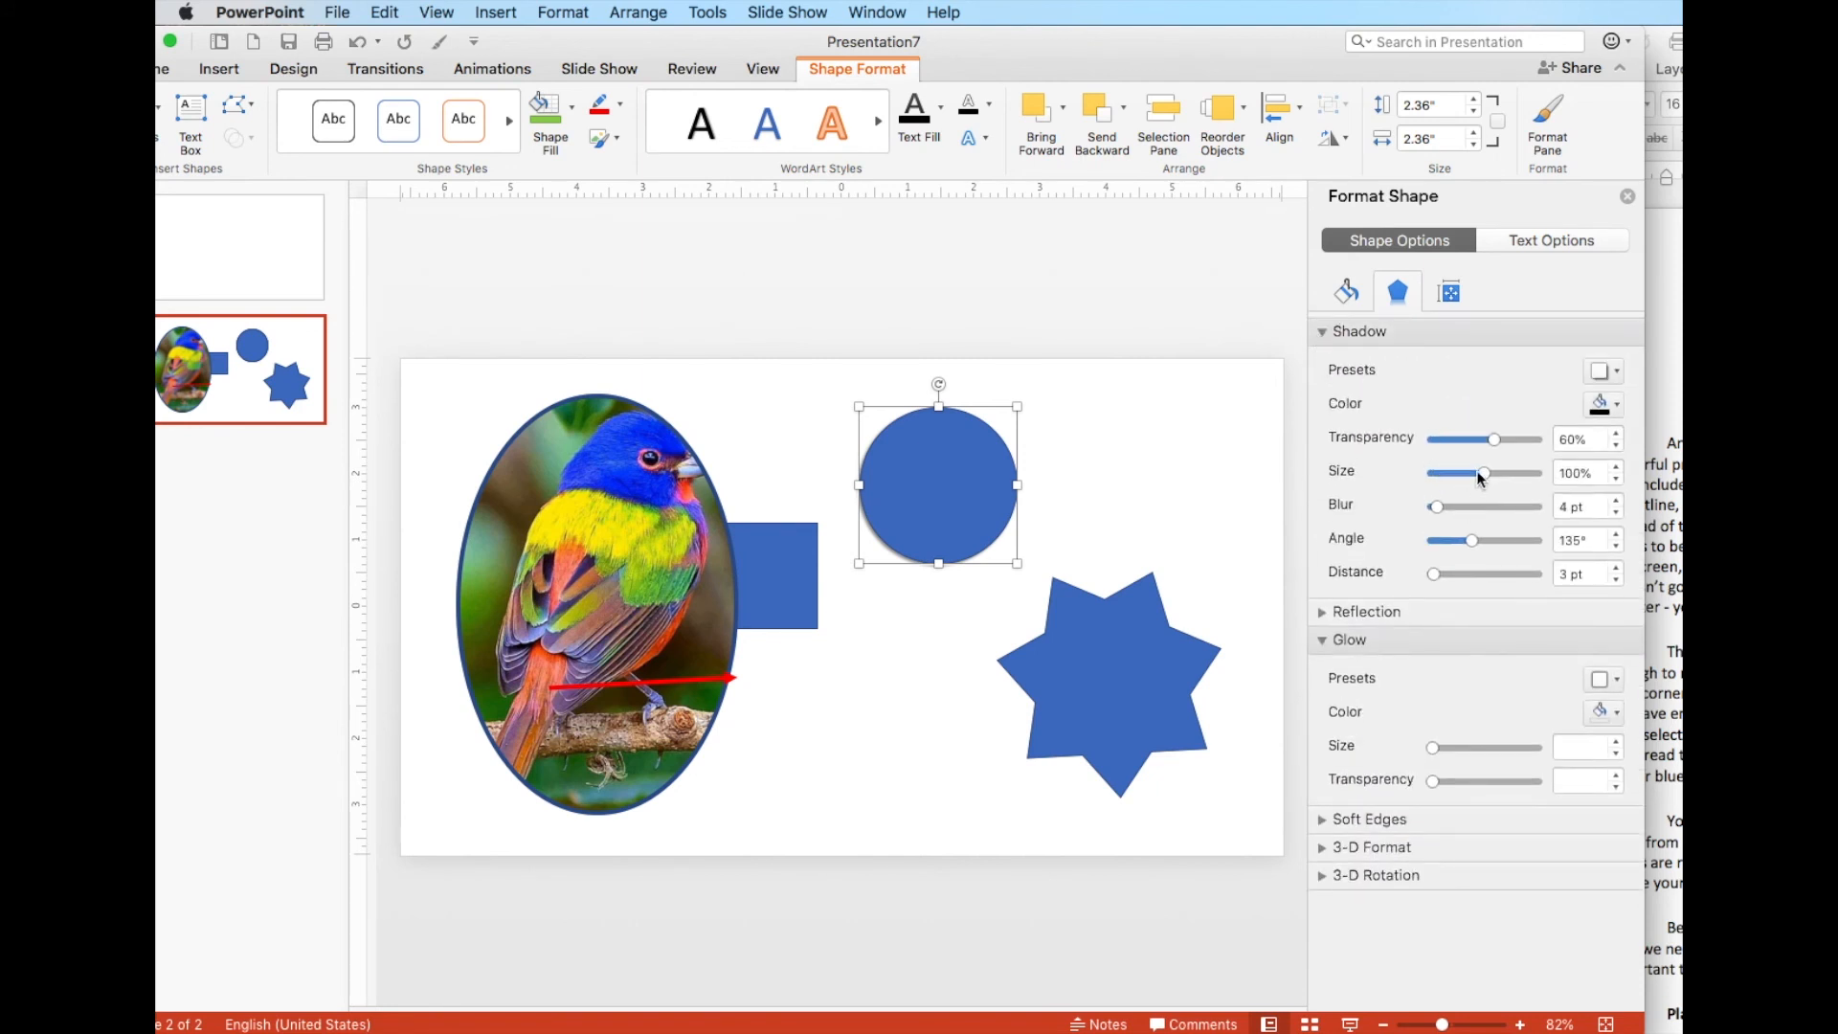
{"action": "left_click_drag", "start_coordinate": [1486, 472], "coordinate": [1487, 473]}
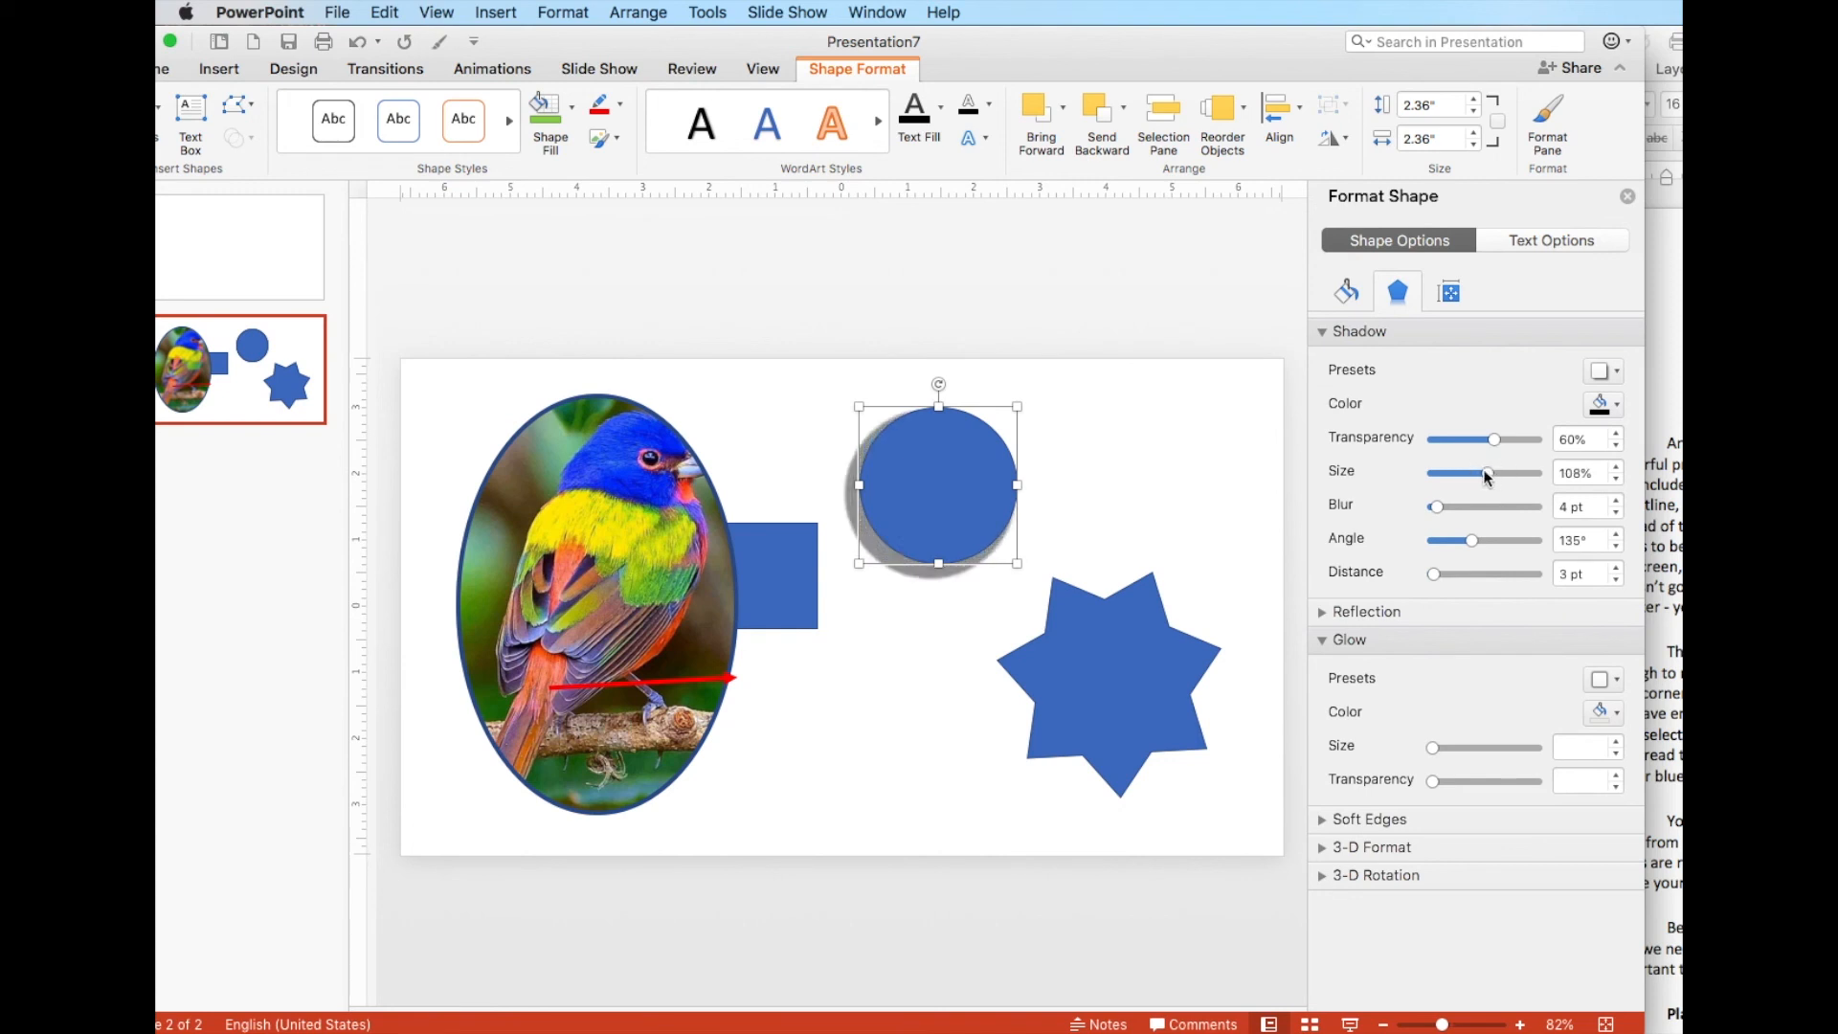
Color the circle's shadow orange and set its angle to 194° and distance to 2 pt
{"action": "left_click", "coordinate": [1612, 420]}
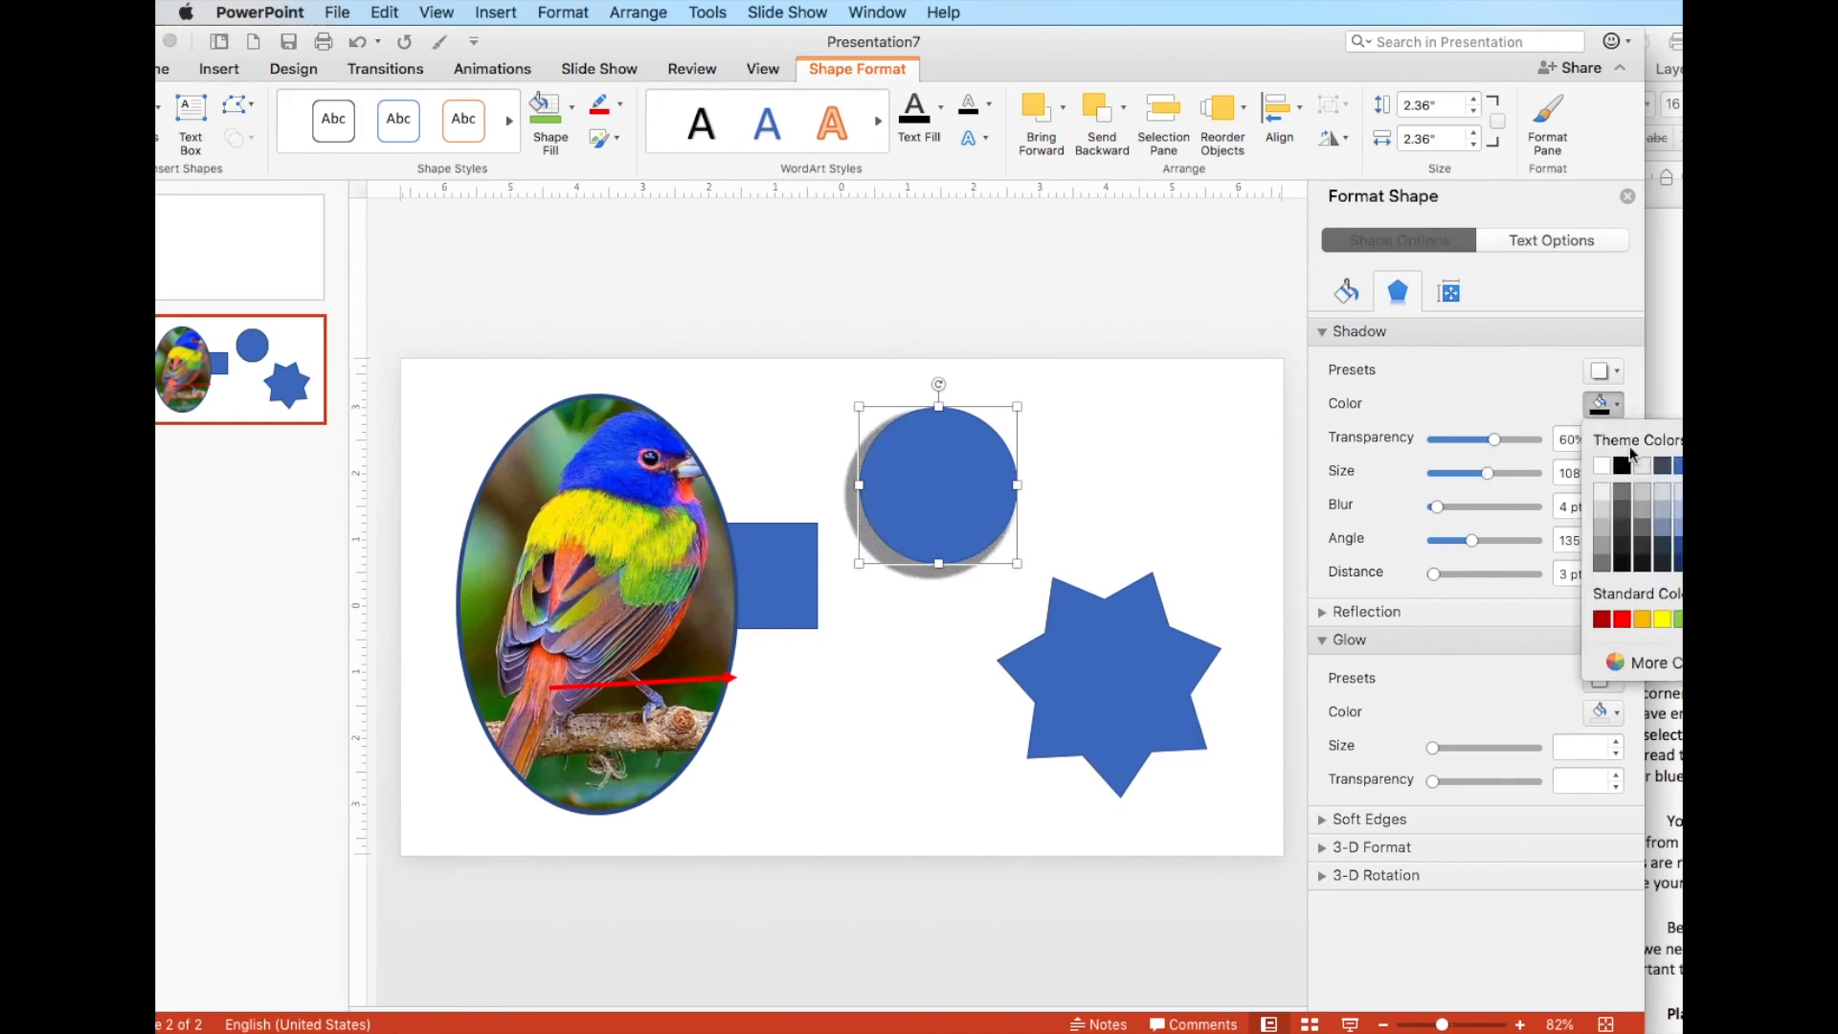
{"action": "left_click", "coordinate": [1643, 620]}
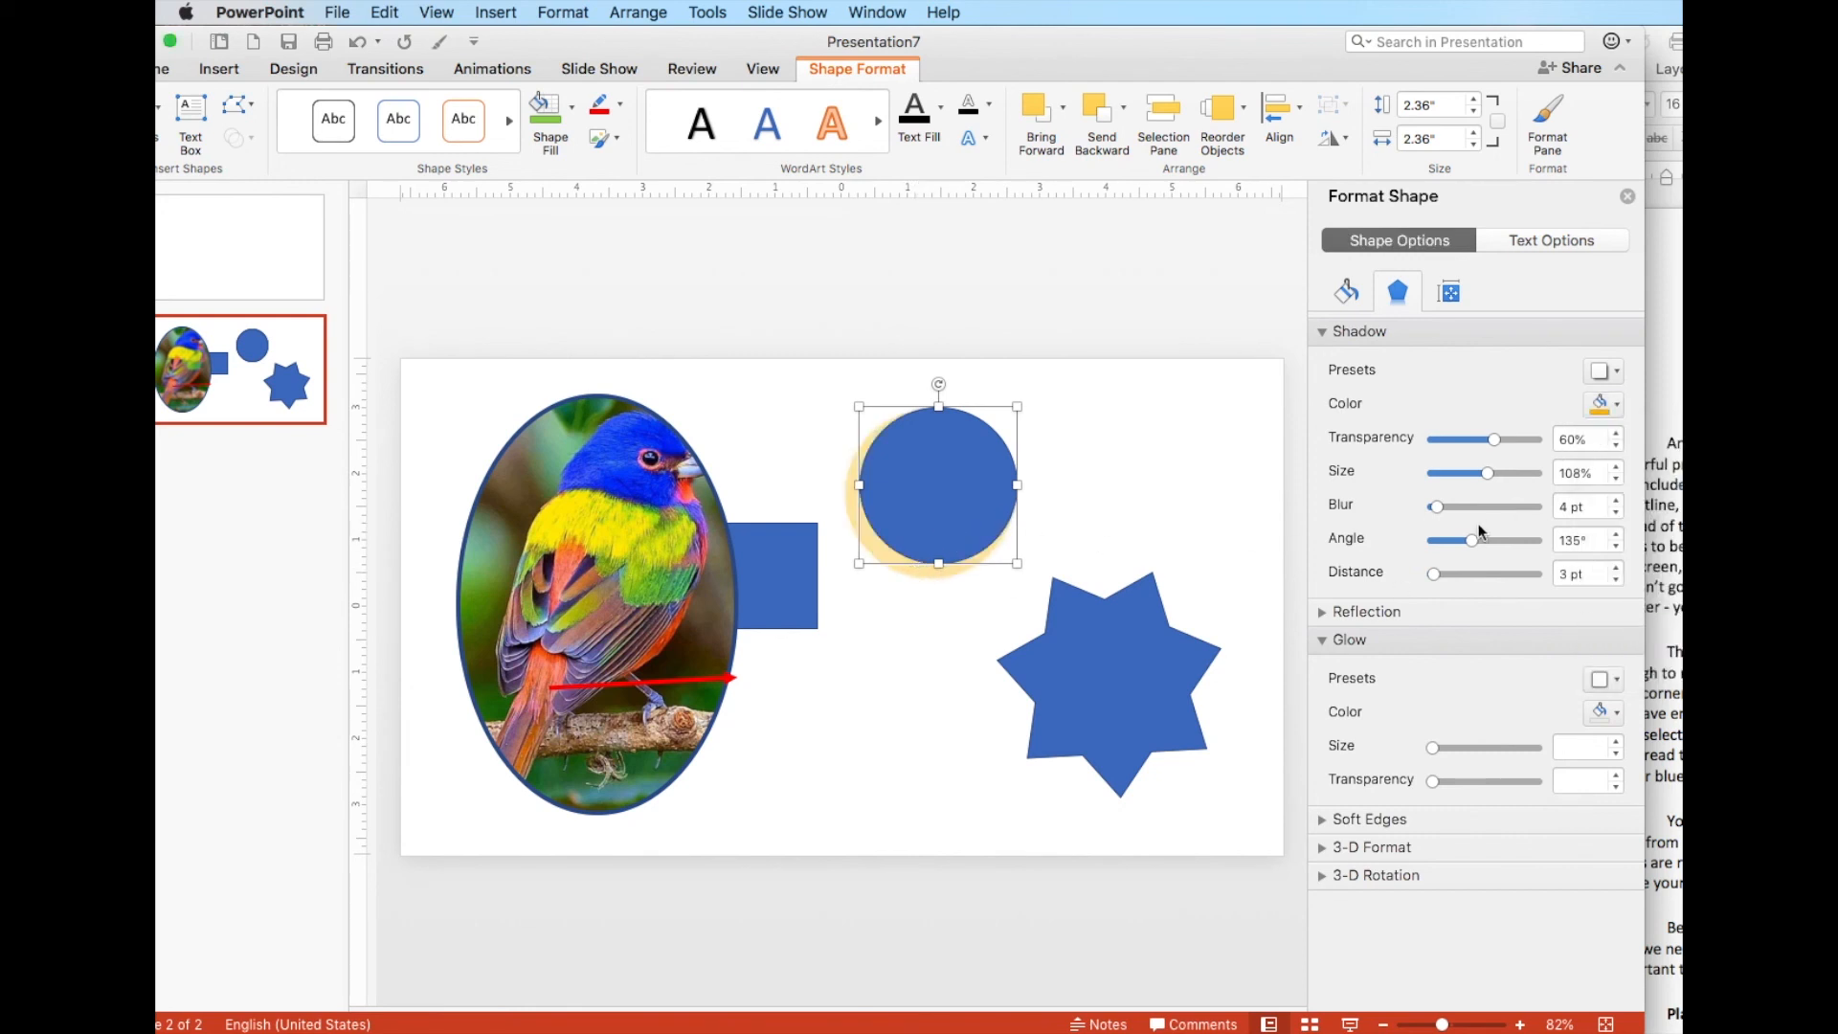
{"action": "left_click_drag", "start_coordinate": [1471, 540], "coordinate": [1439, 585]}
Apply the inner shadow preset that darkens the upper left edge to the blue circle and deselect it
{"action": "left_click", "coordinate": [1612, 371]}
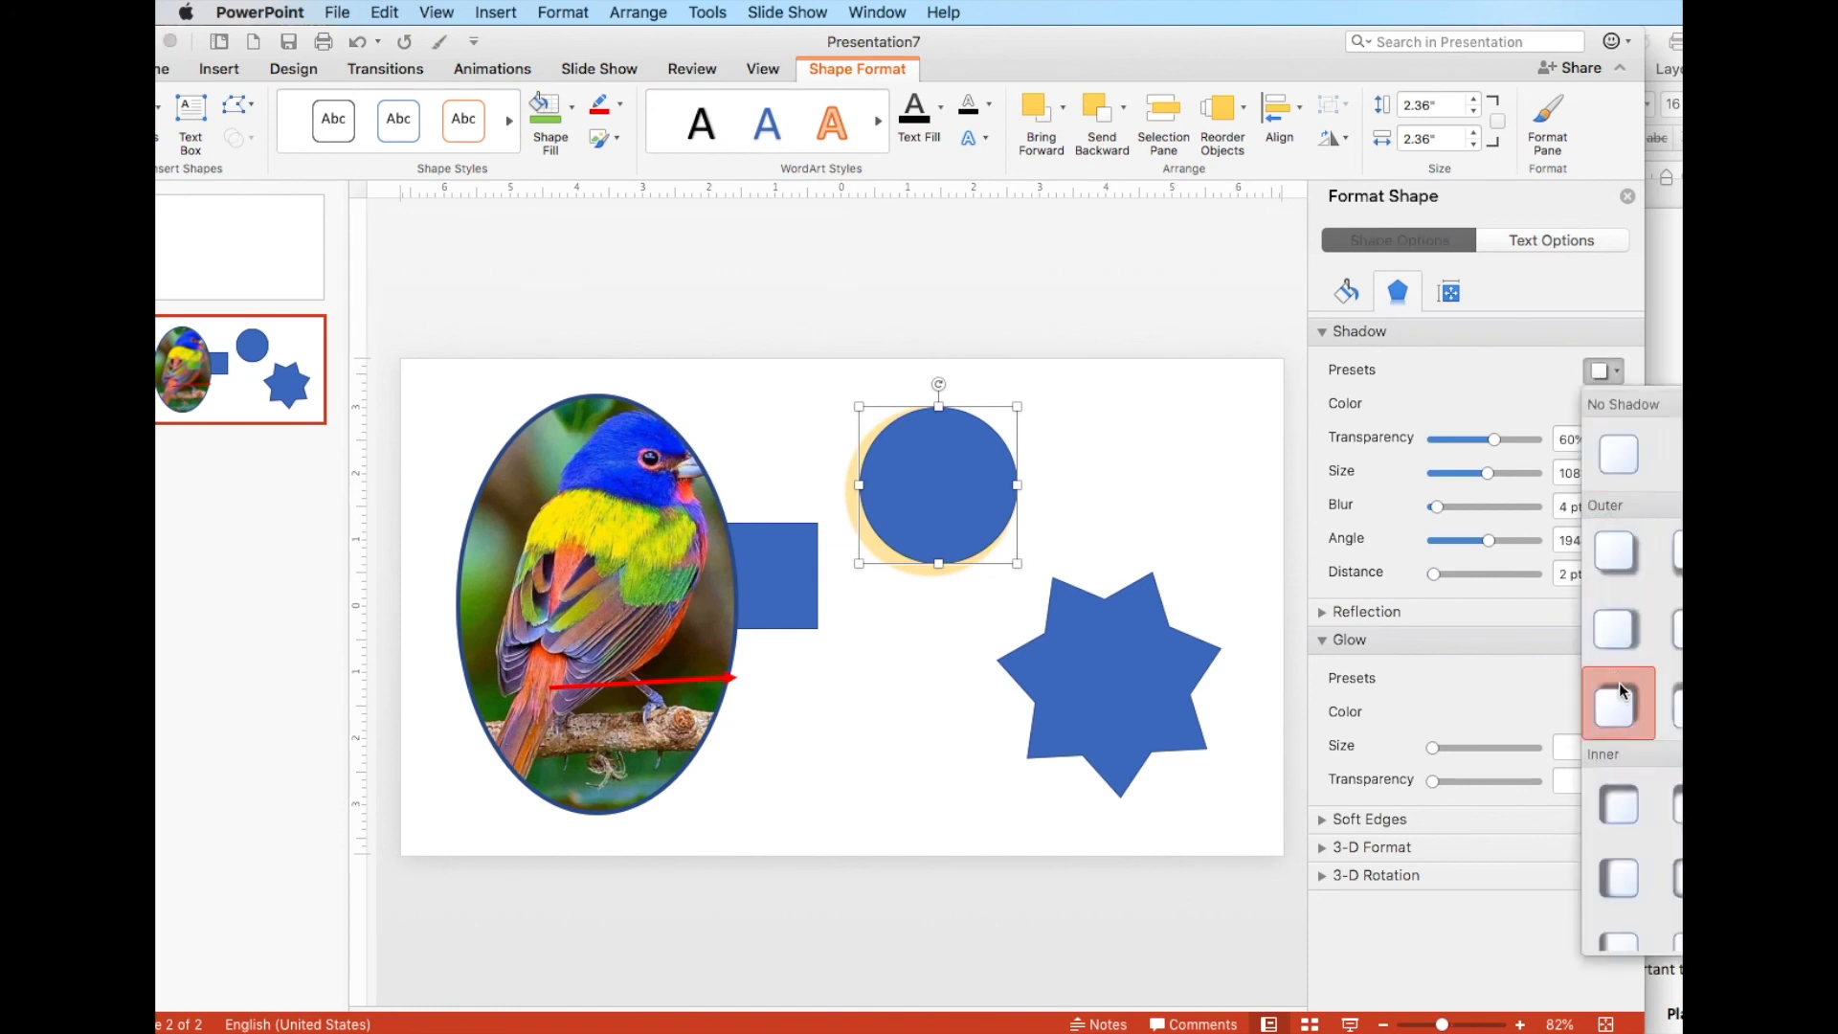
{"action": "left_click", "coordinate": [1616, 800]}
{"action": "left_click", "coordinate": [1076, 468]}
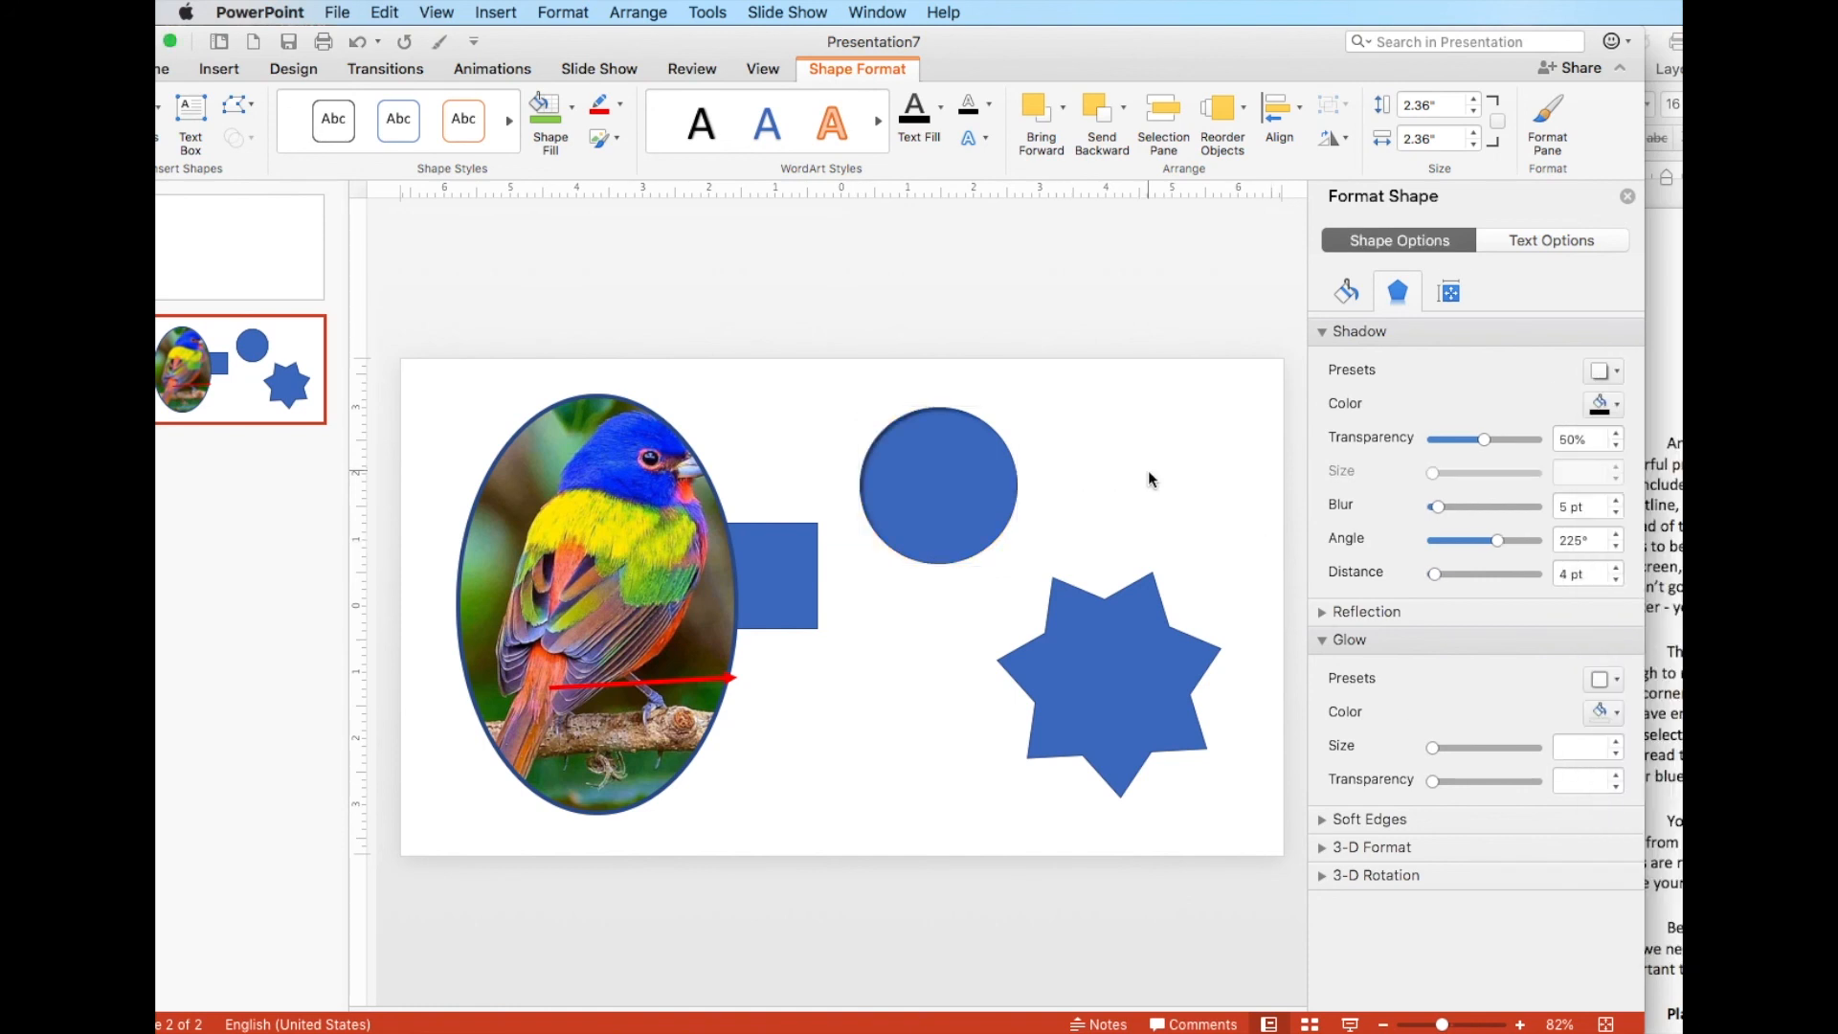